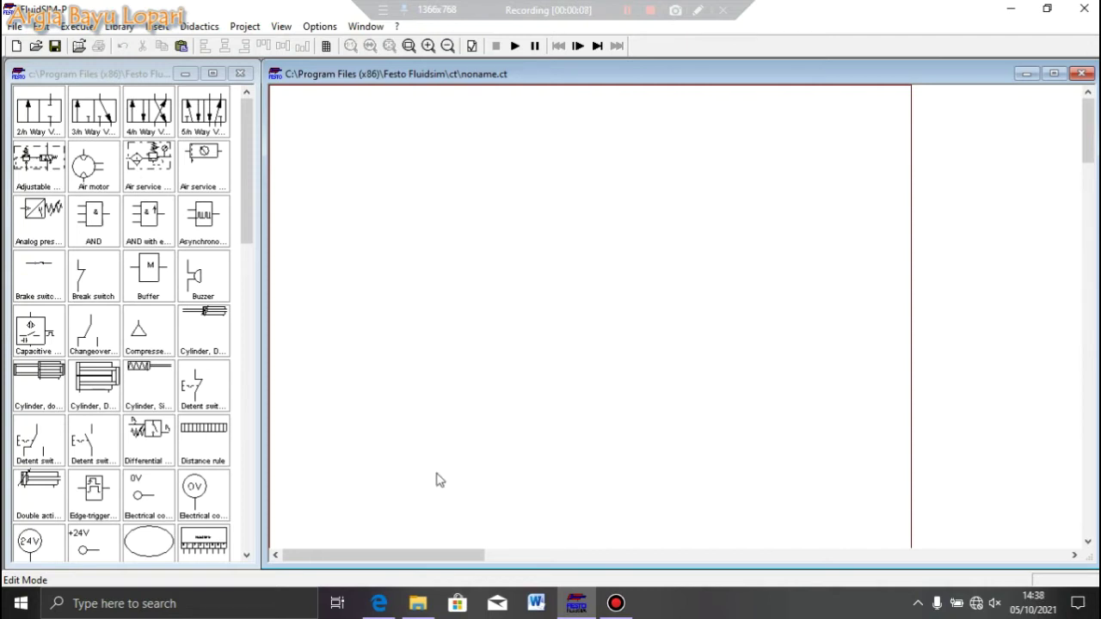
# Switch to the PDF guide in Edge and examine the section on direct single-acting cylinder control, including its drawing steps and electrical diagram.
pyautogui.moveTo(394, 558)
pyautogui.mouseDown()
pyautogui.moveTo(411, 561)
pyautogui.moveTo(376, 558)
pyautogui.mouseUp()
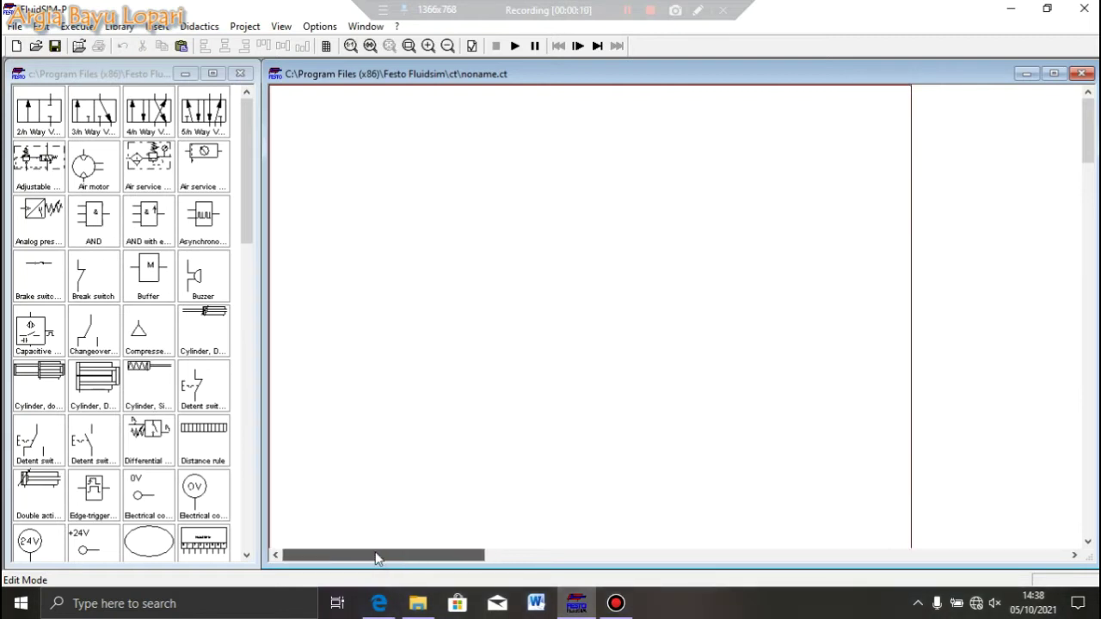
pyautogui.click(387, 605)
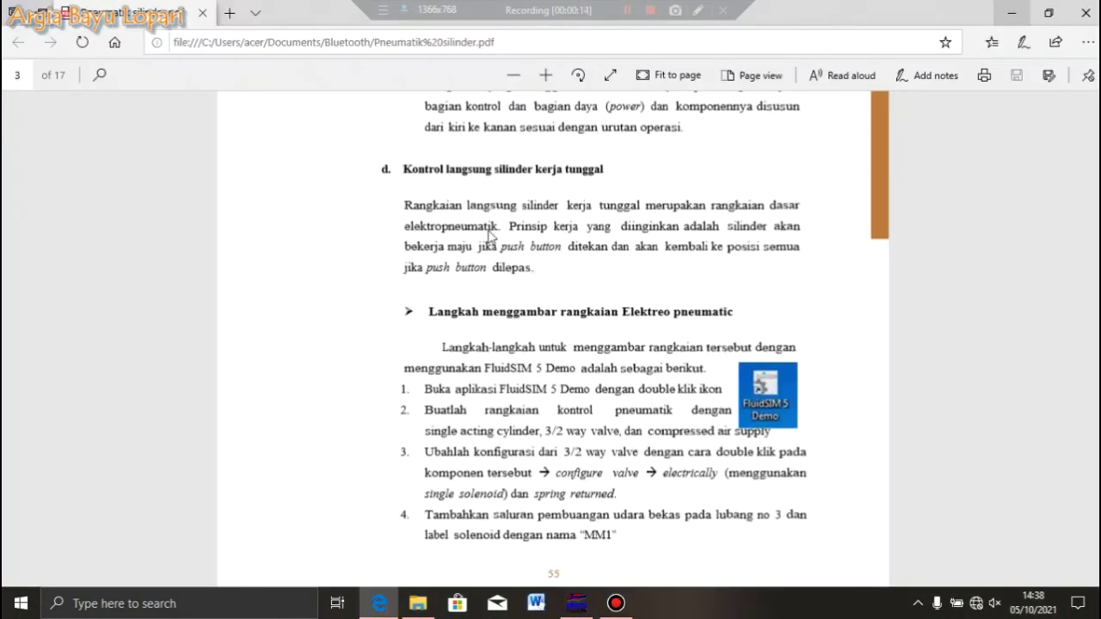
pyautogui.scroll(3, 490, 233)
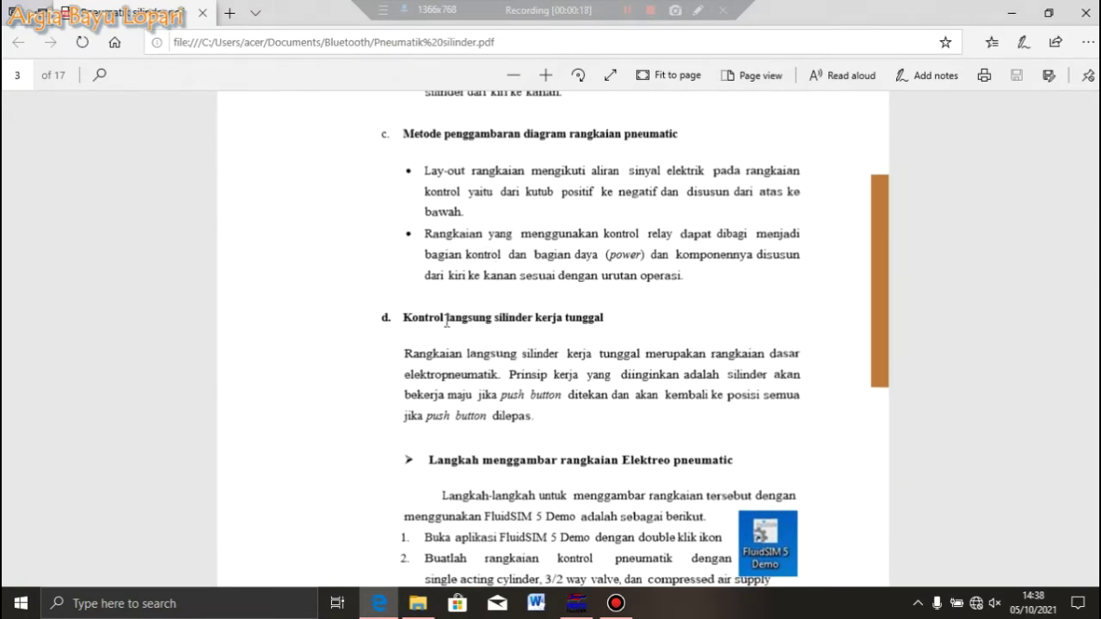
pyautogui.scroll(-3, 488, 314)
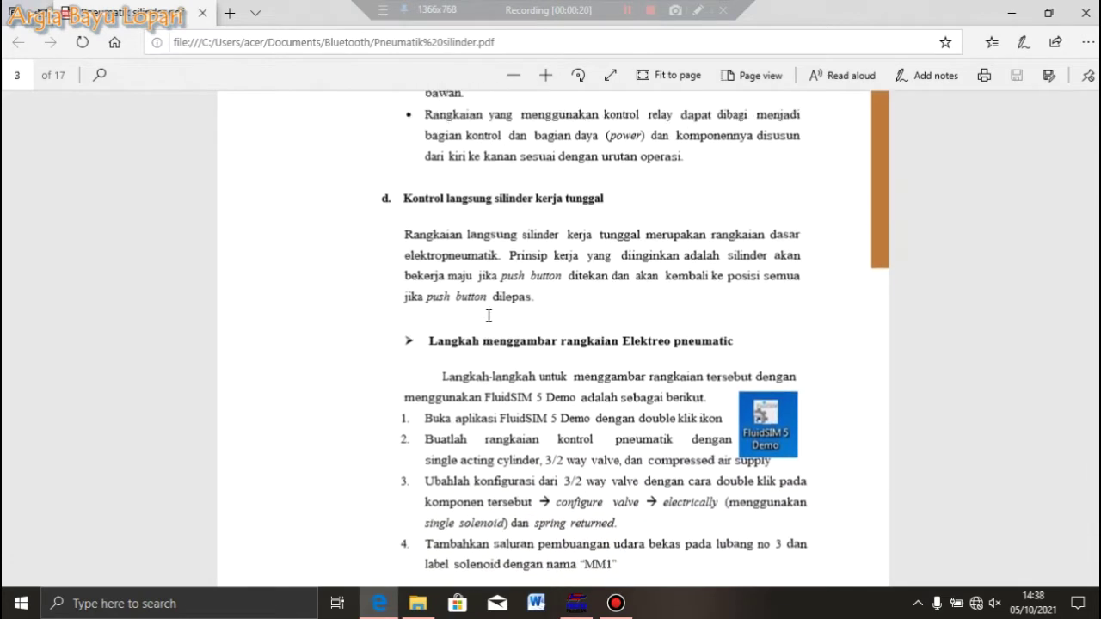
pyautogui.scroll(1, 486, 314)
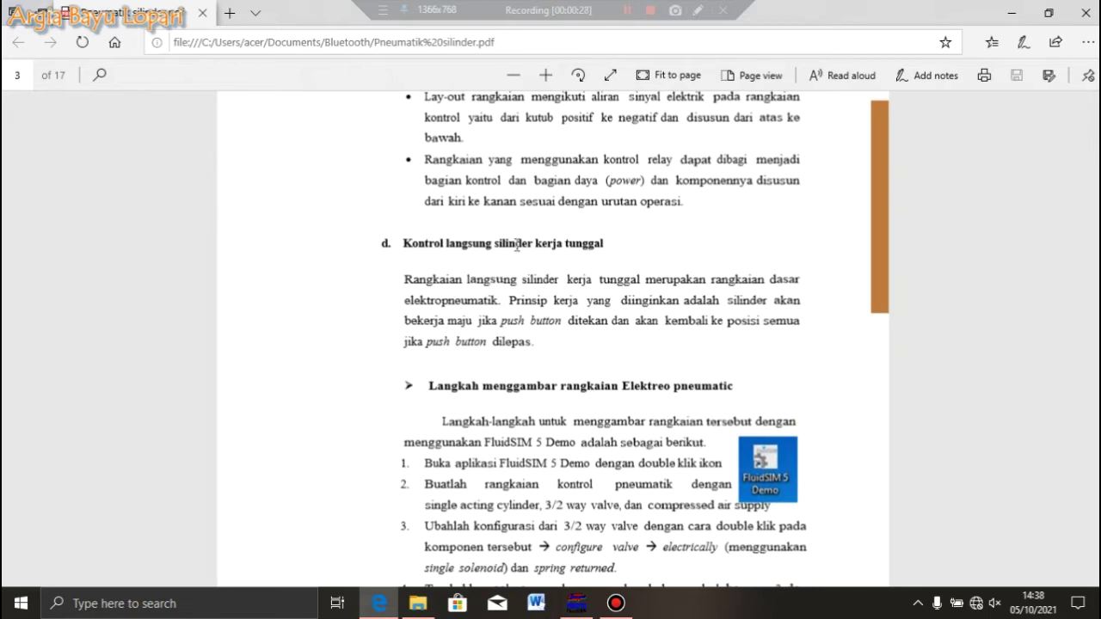
pyautogui.scroll(-2, 585, 243)
pyautogui.scroll(1, 585, 242)
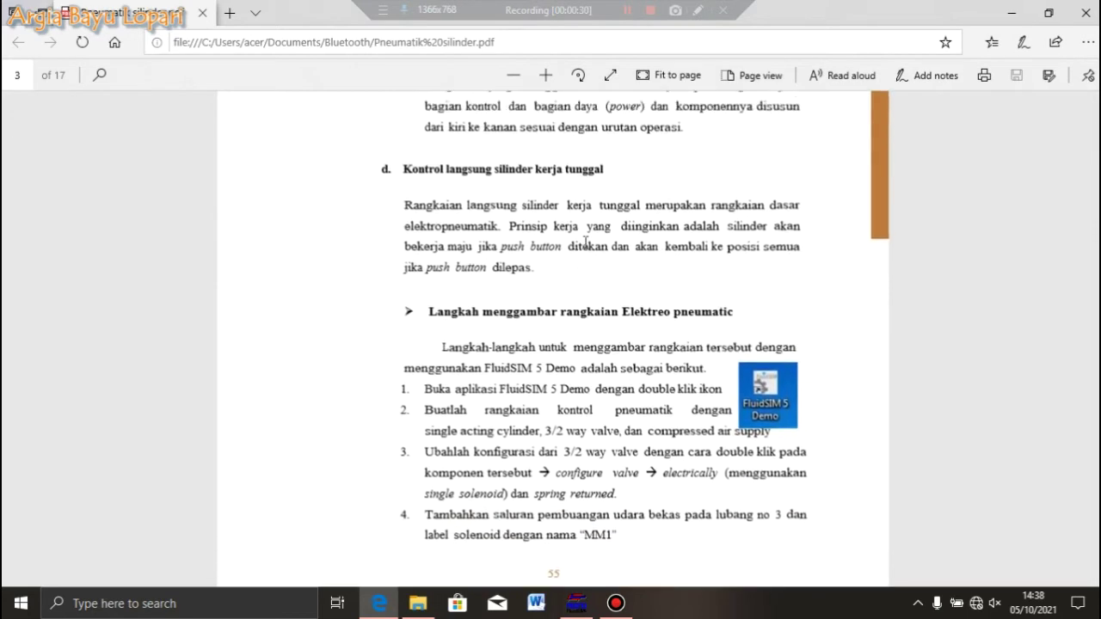
pyautogui.scroll(-6, 585, 242)
pyautogui.scroll(7, 584, 243)
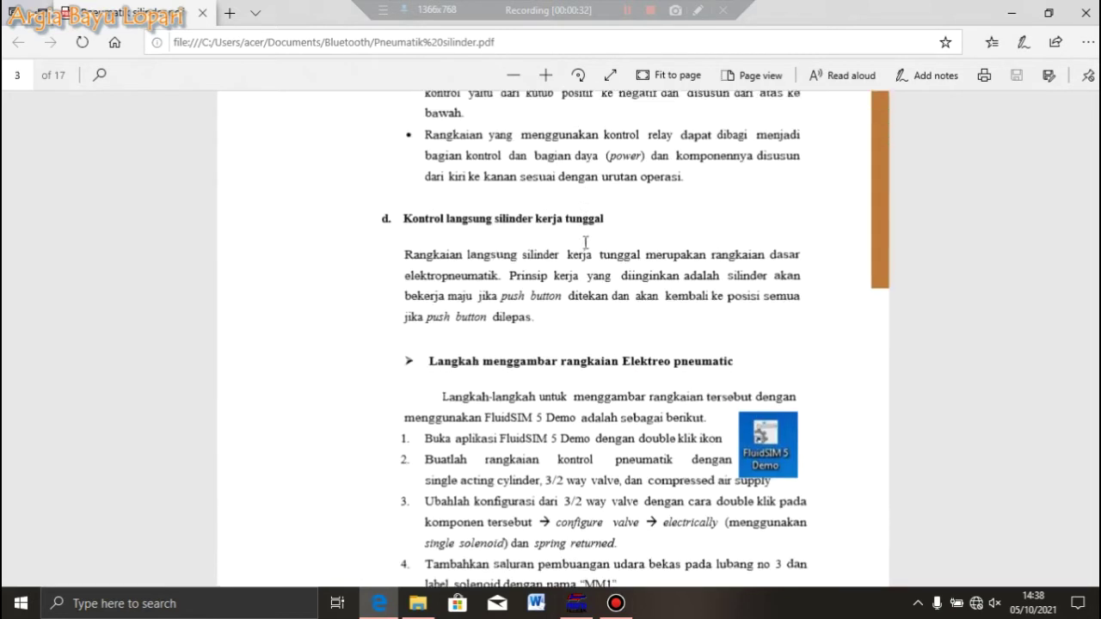
pyautogui.scroll(-10, 585, 244)
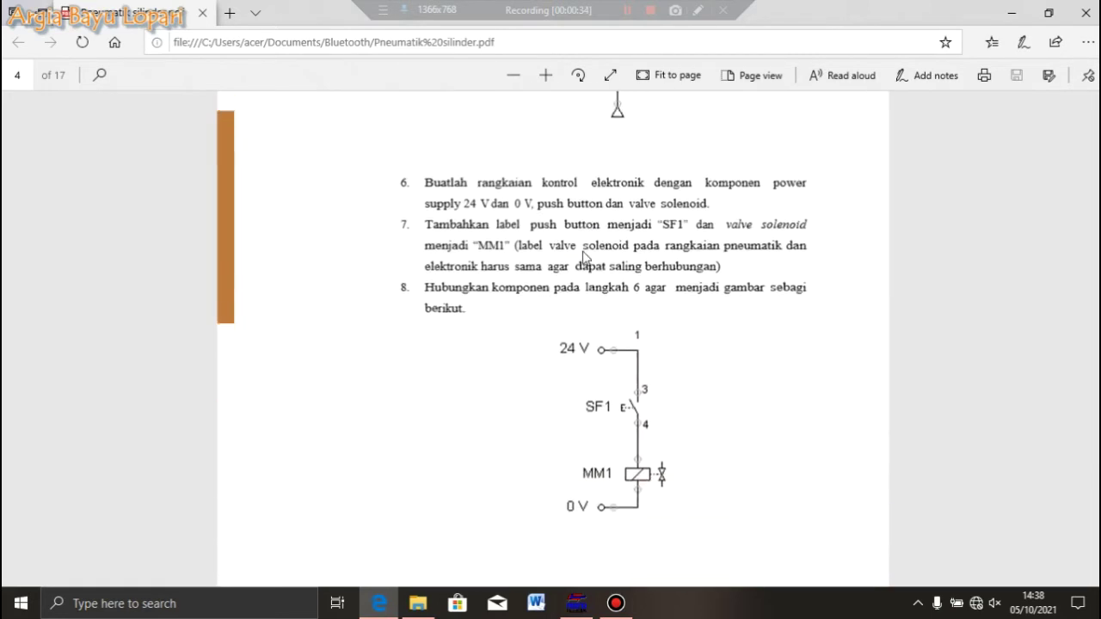
pyautogui.scroll(8, 584, 249)
pyautogui.scroll(5, 584, 252)
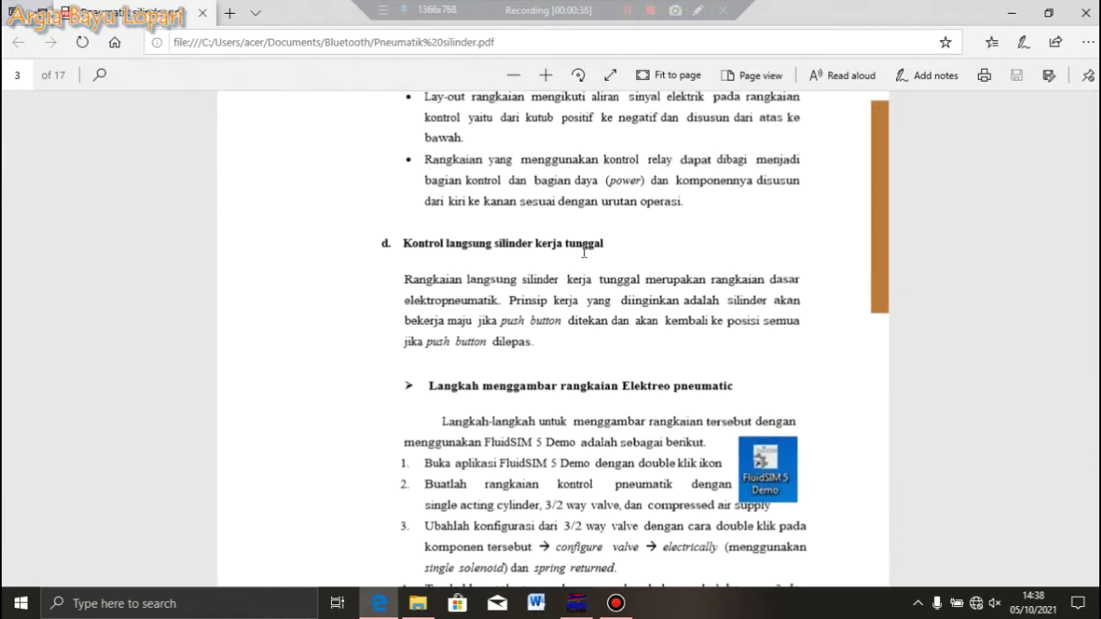
pyautogui.scroll(-5, 583, 251)
pyautogui.scroll(2, 580, 249)
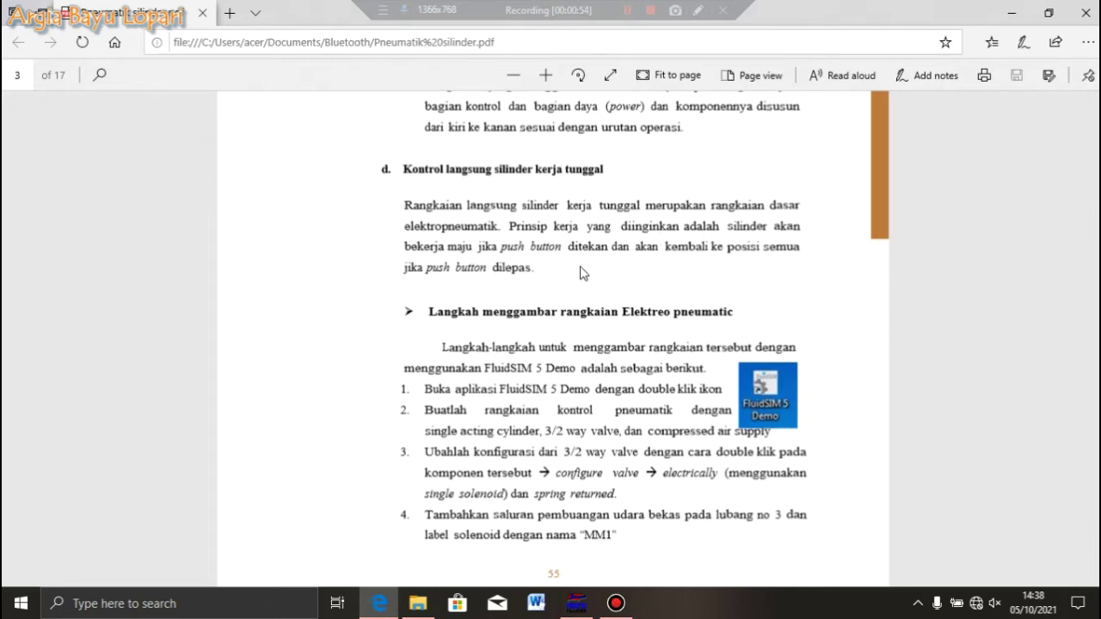
# Return to FluidSIM, open the Pneumatik component library and reposition its window.
pyautogui.click(596, 609)
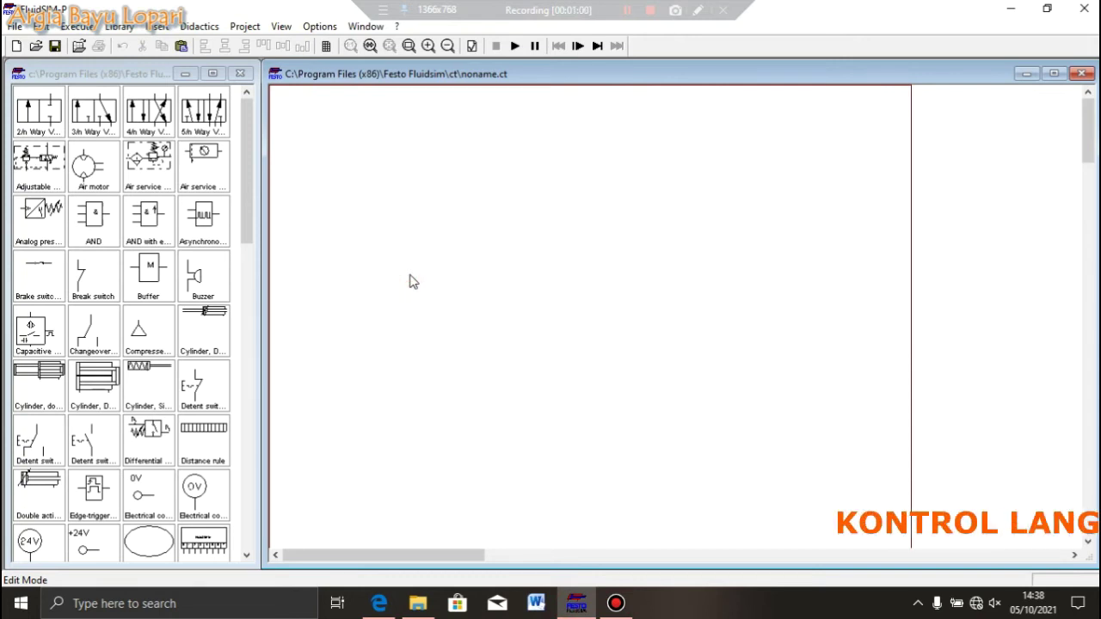
pyautogui.scroll(-3, 237, 168)
pyautogui.scroll(3, 228, 184)
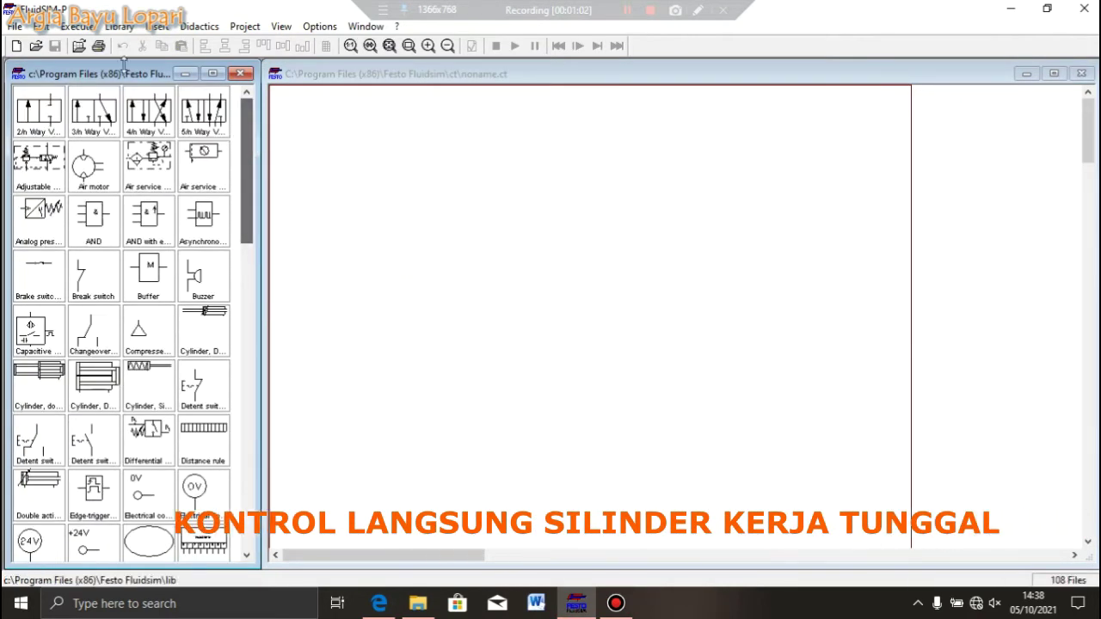
pyautogui.click(119, 26)
pyautogui.click(151, 121)
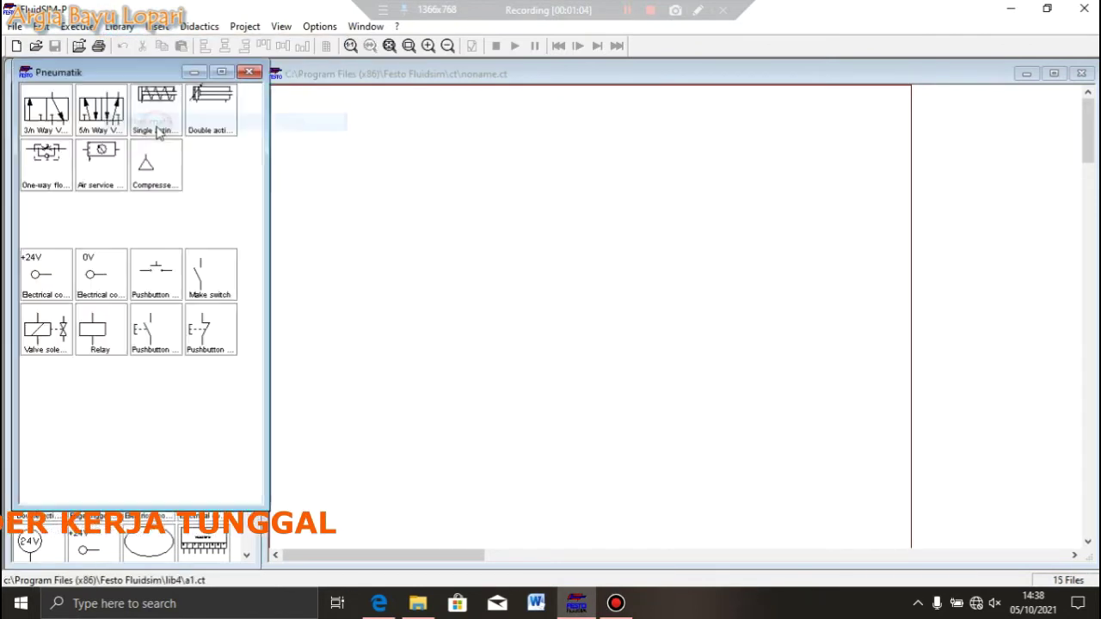
pyautogui.moveTo(82, 76); pyautogui.dragTo(115, 82)
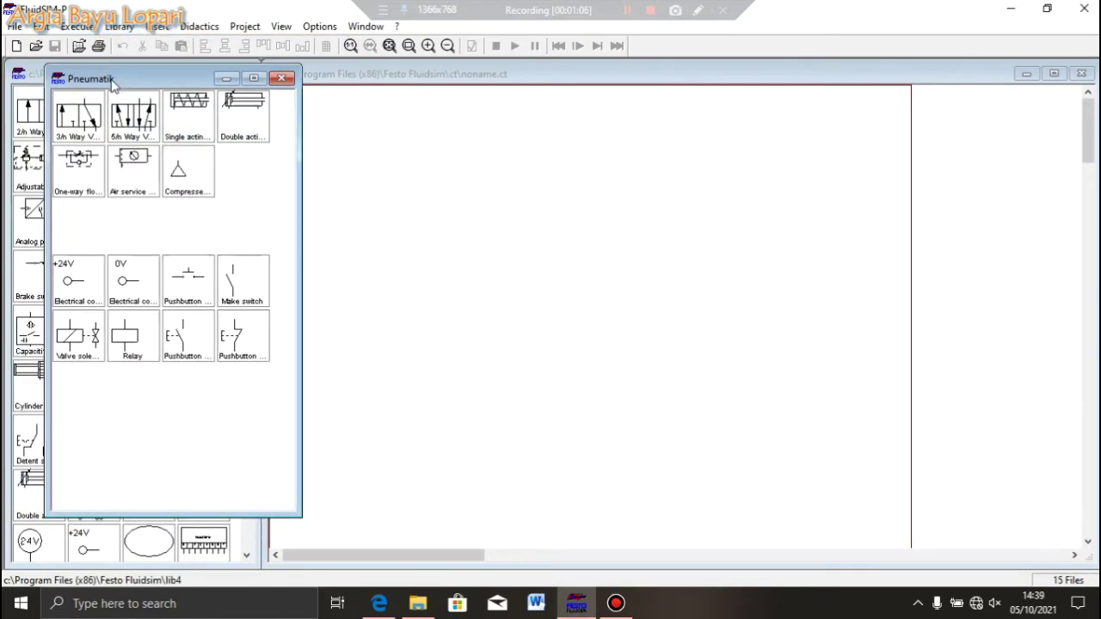
# Consult the PDF's pneumatic diagram and place a 3/n way valve, single acting cylinder, compressed air supply and air service unit in the FluidSIM circuit.
pyautogui.click(383, 604)
pyautogui.scroll(-8, 430, 557)
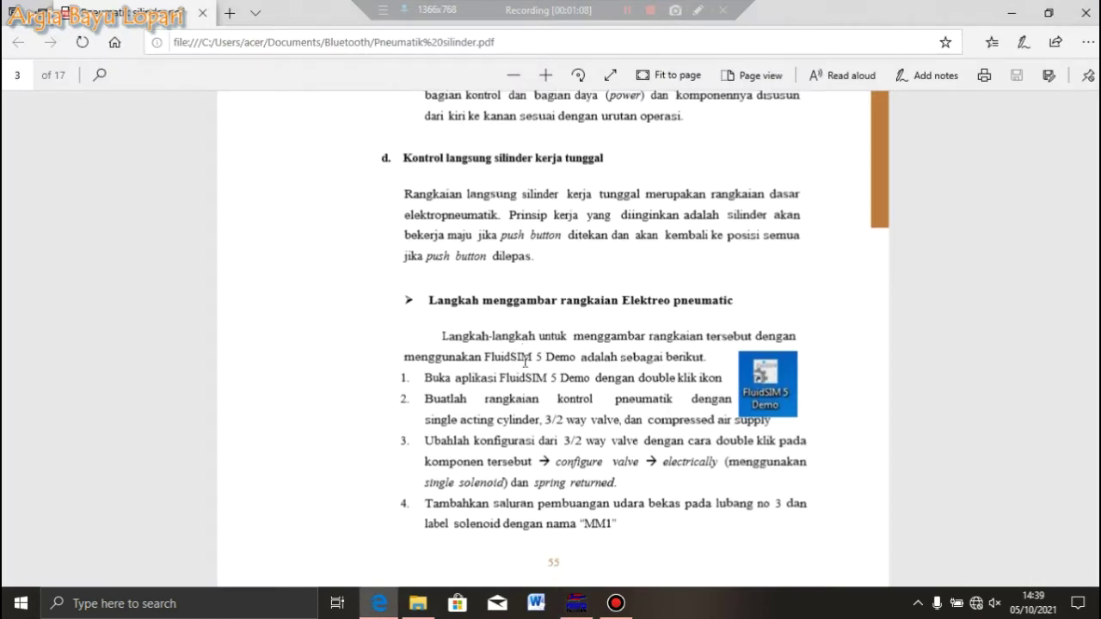
pyautogui.scroll(-1, 521, 365)
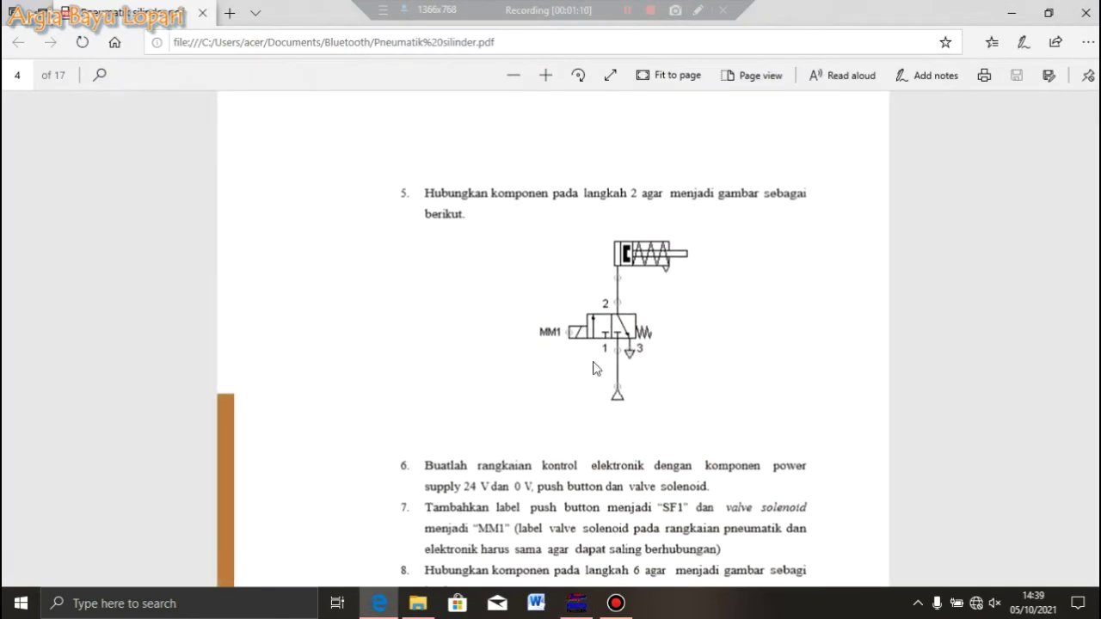
pyautogui.click(576, 603)
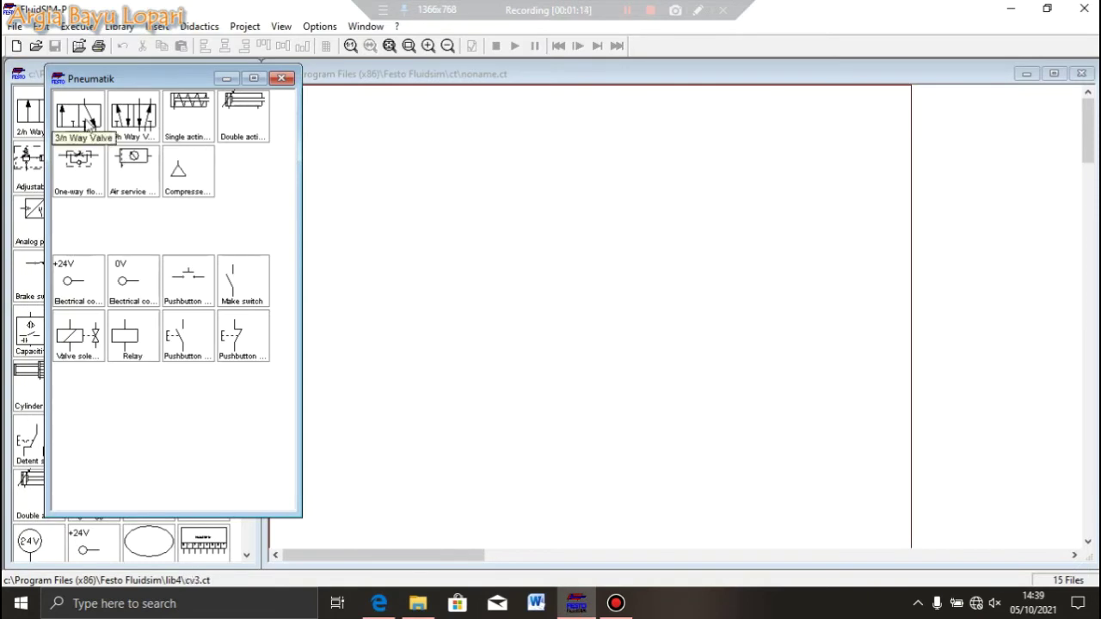
pyautogui.moveTo(86, 123); pyautogui.dragTo(525, 262)
pyautogui.moveTo(146, 82); pyautogui.dragTo(108, 82)
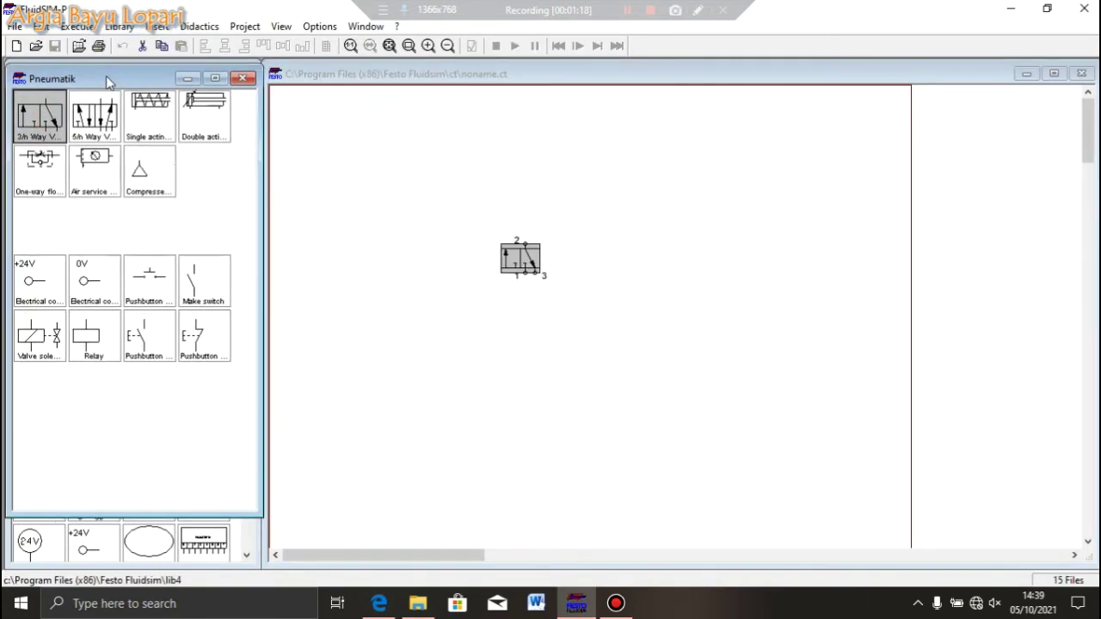
pyautogui.moveTo(161, 120); pyautogui.dragTo(526, 122)
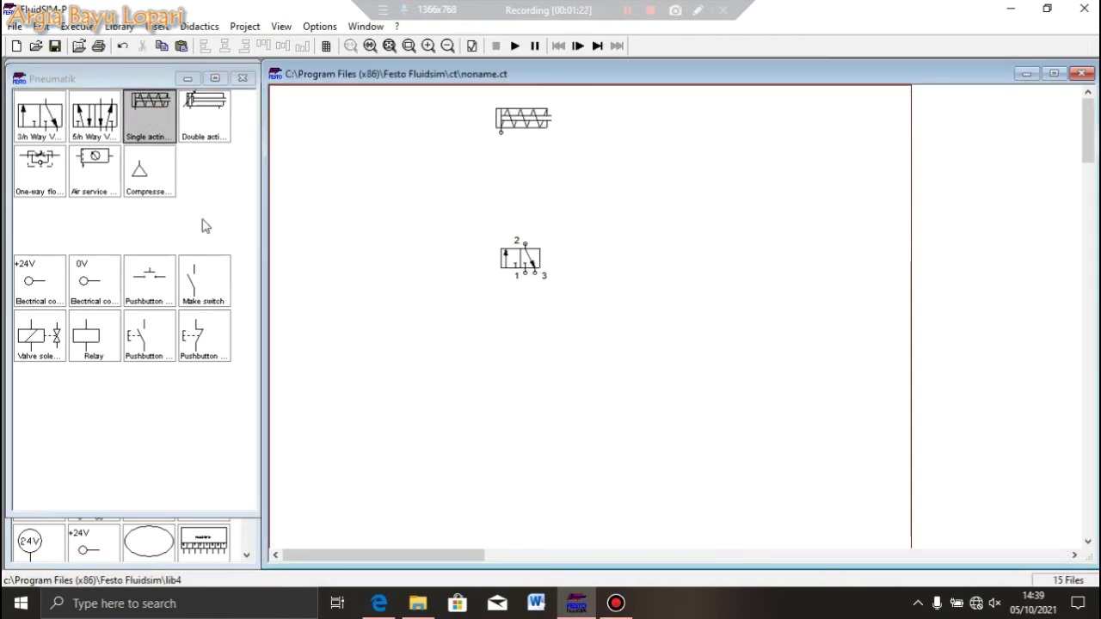
pyautogui.moveTo(129, 189); pyautogui.dragTo(355, 356)
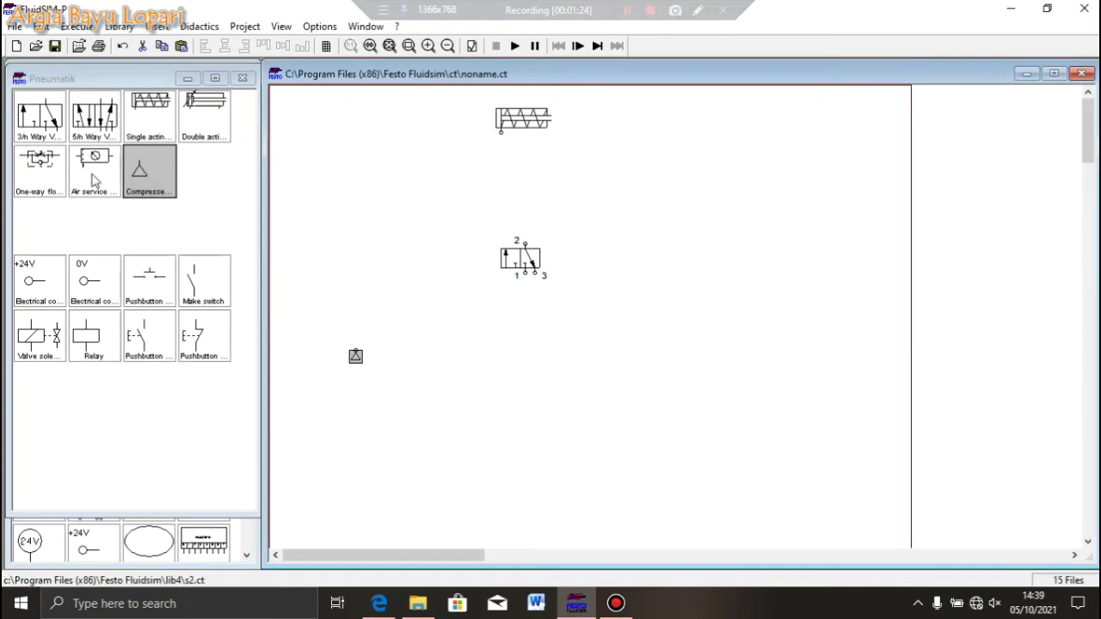
pyautogui.moveTo(94, 172); pyautogui.dragTo(427, 320)
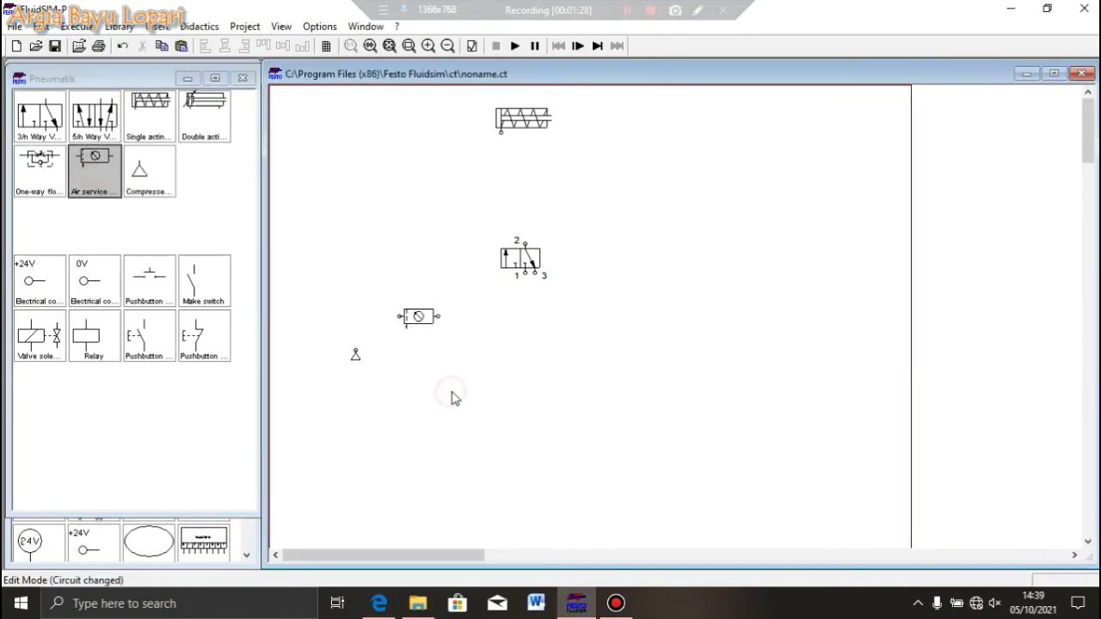
# Place a one-way flow control valve between the cylinder and the 3/n way valve, rotated 90° and lined up with the cylinder port.
pyautogui.click(45, 174)
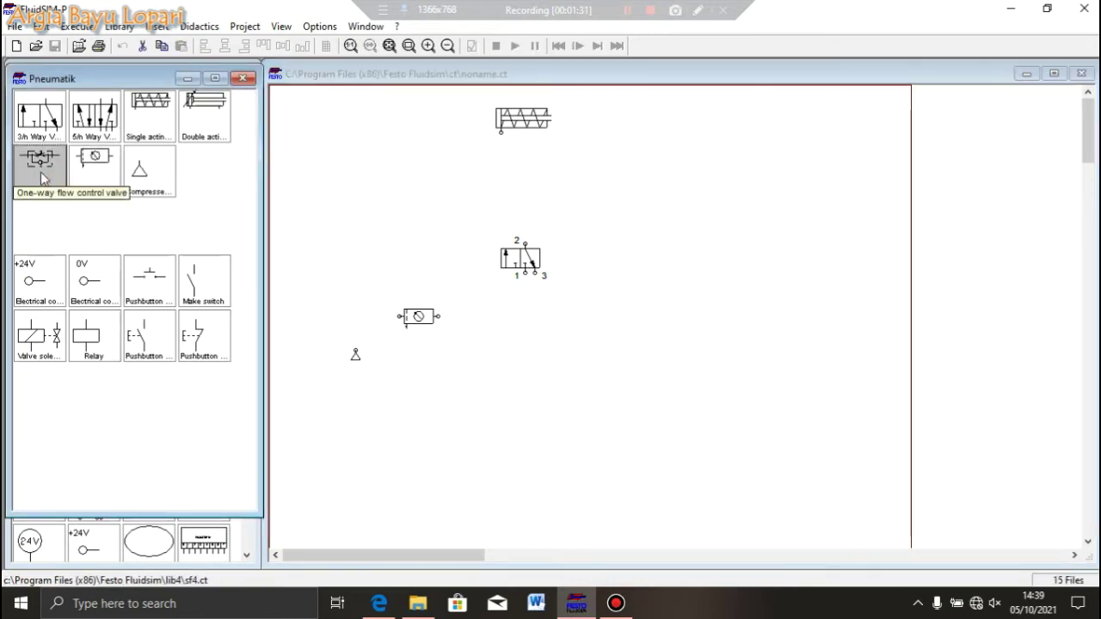
pyautogui.moveTo(43, 176); pyautogui.dragTo(497, 194)
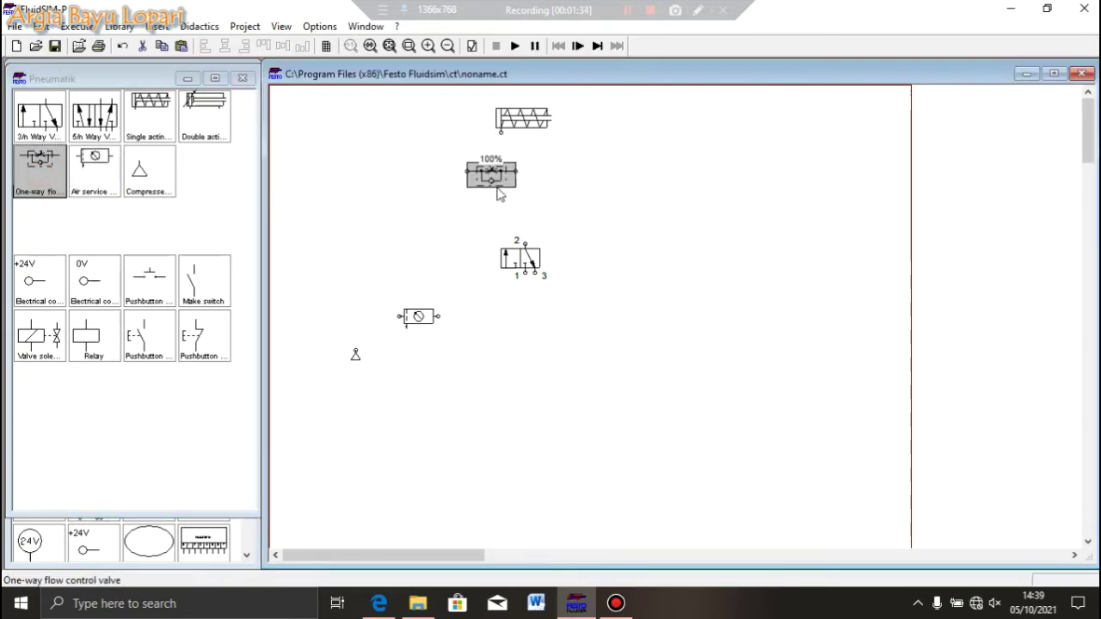
pyautogui.rightClick(492, 182)
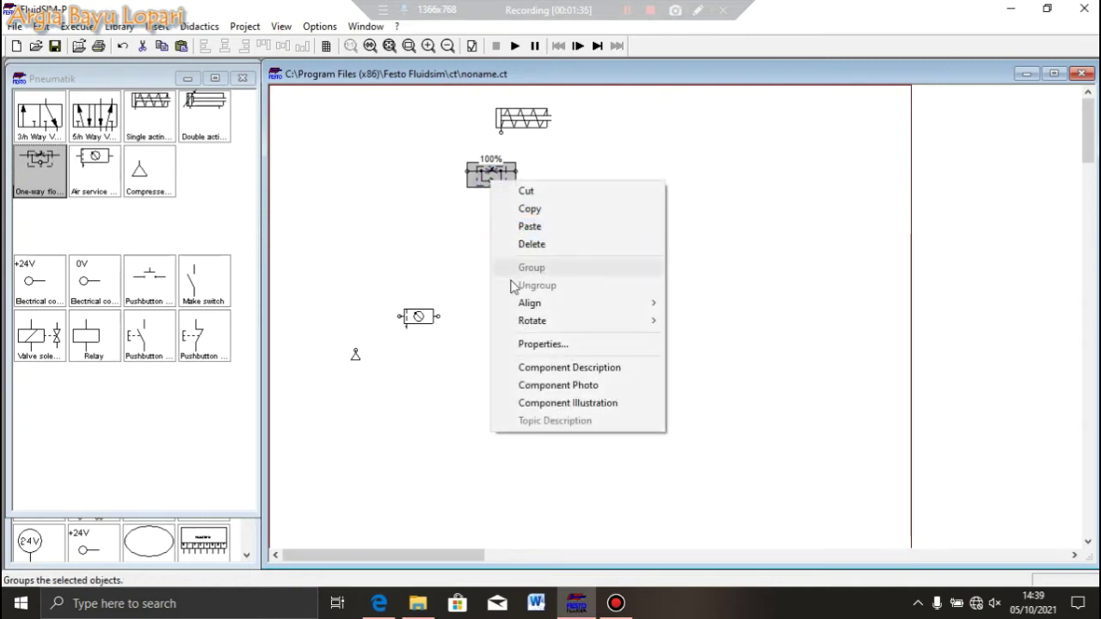
pyautogui.moveTo(518, 320)
pyautogui.click(695, 324)
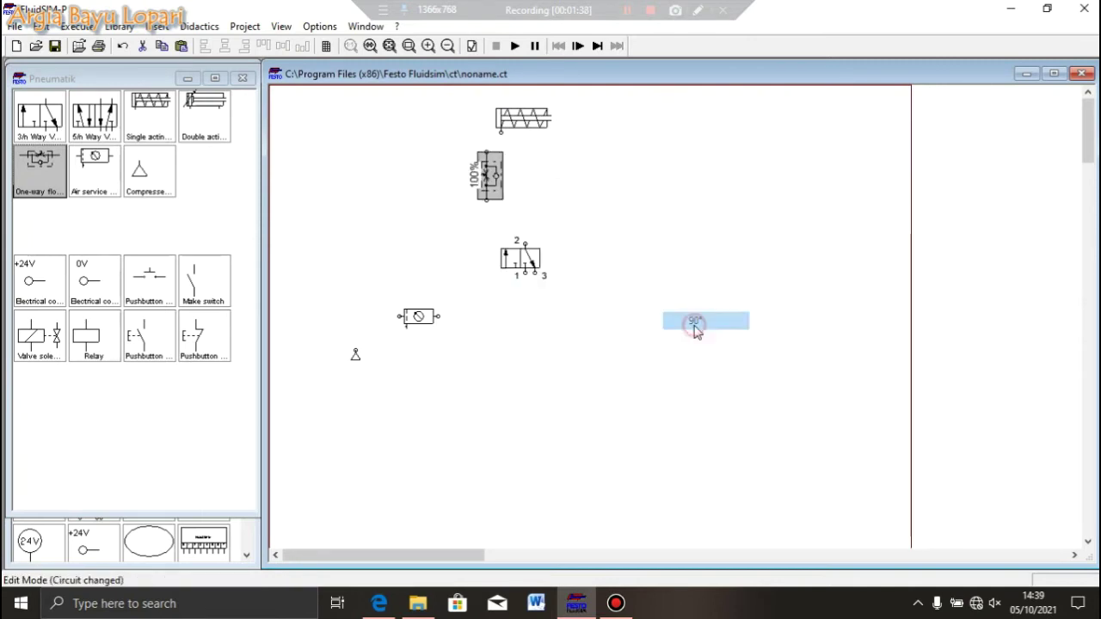
pyautogui.moveTo(500, 189); pyautogui.dragTo(514, 198)
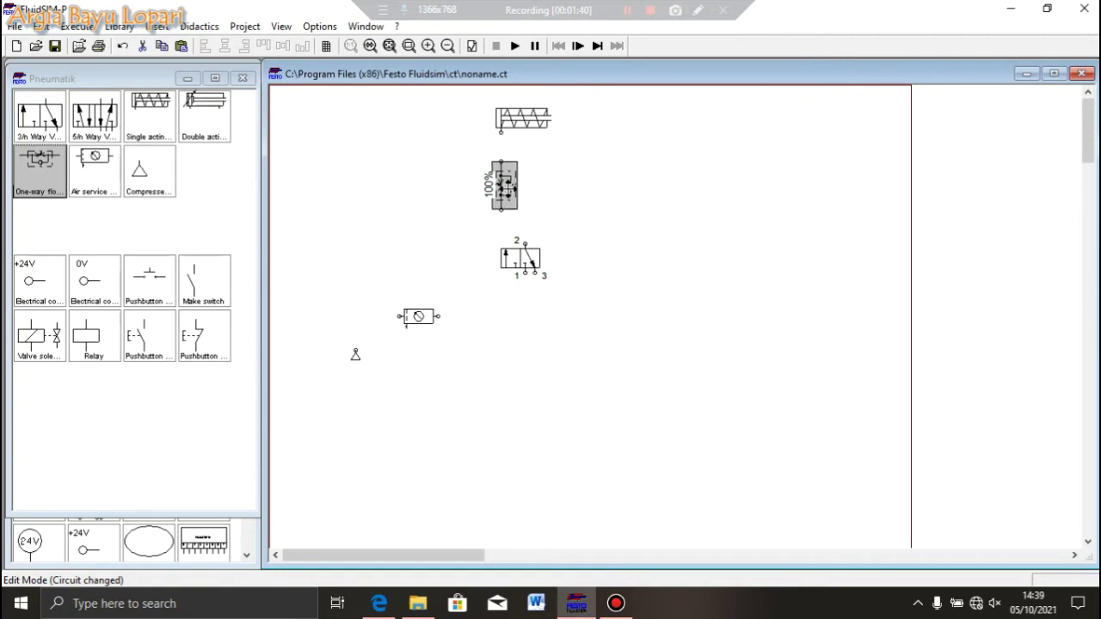
pyautogui.click(573, 189)
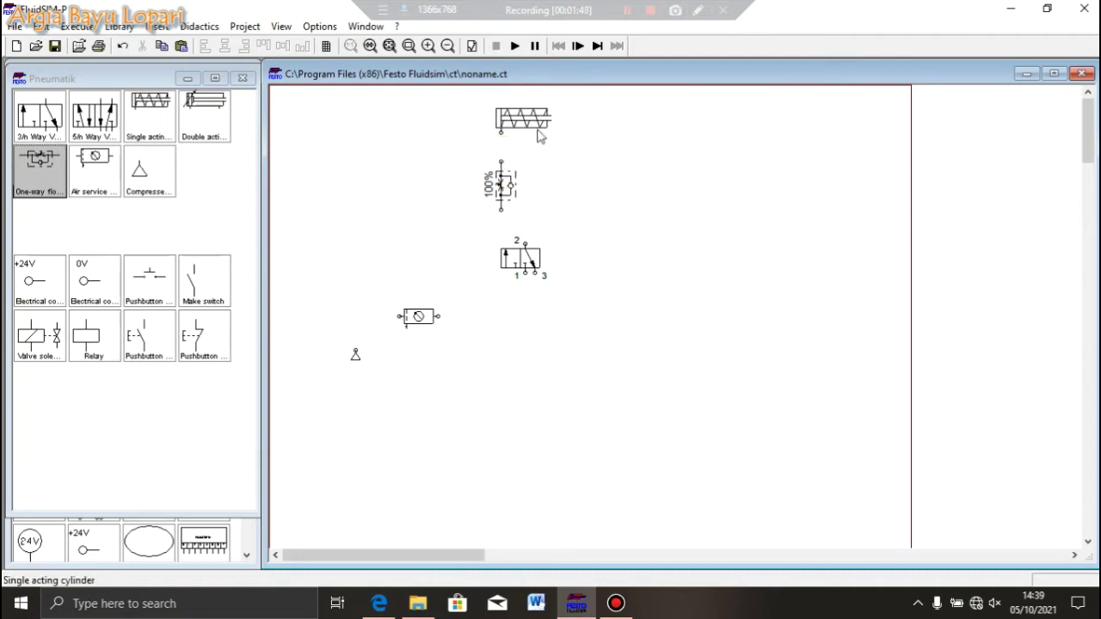
pyautogui.doubleClick(506, 185)
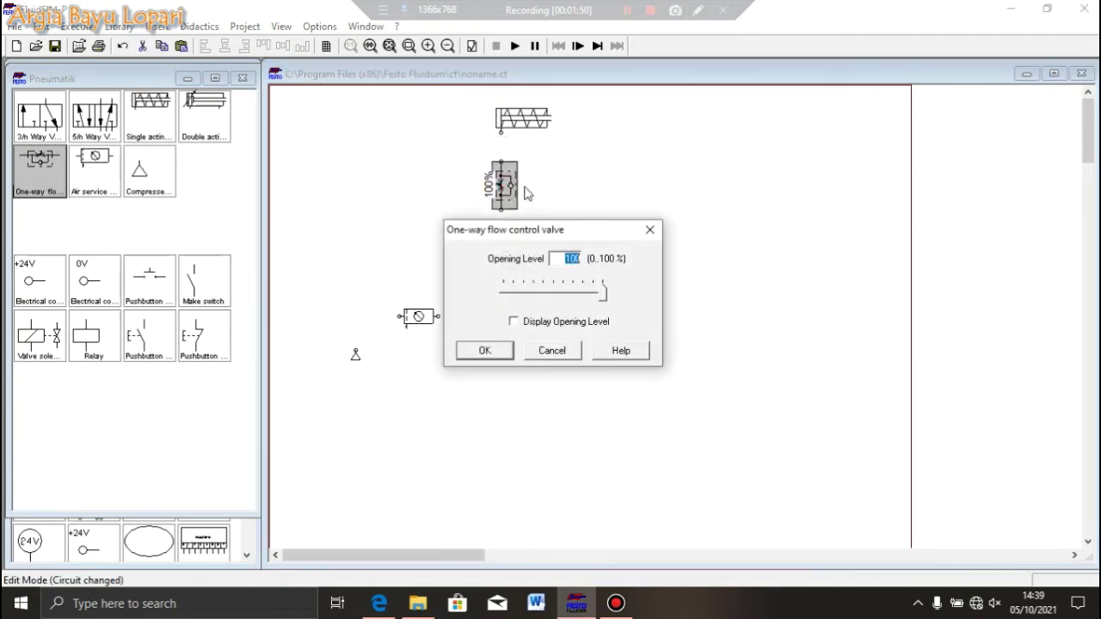
pyautogui.click(651, 232)
# Shift the 3/n way valve slightly left and connect the air supply, service unit, 3/n way valve, flow control valve and cylinder in series.
pyautogui.click(523, 258)
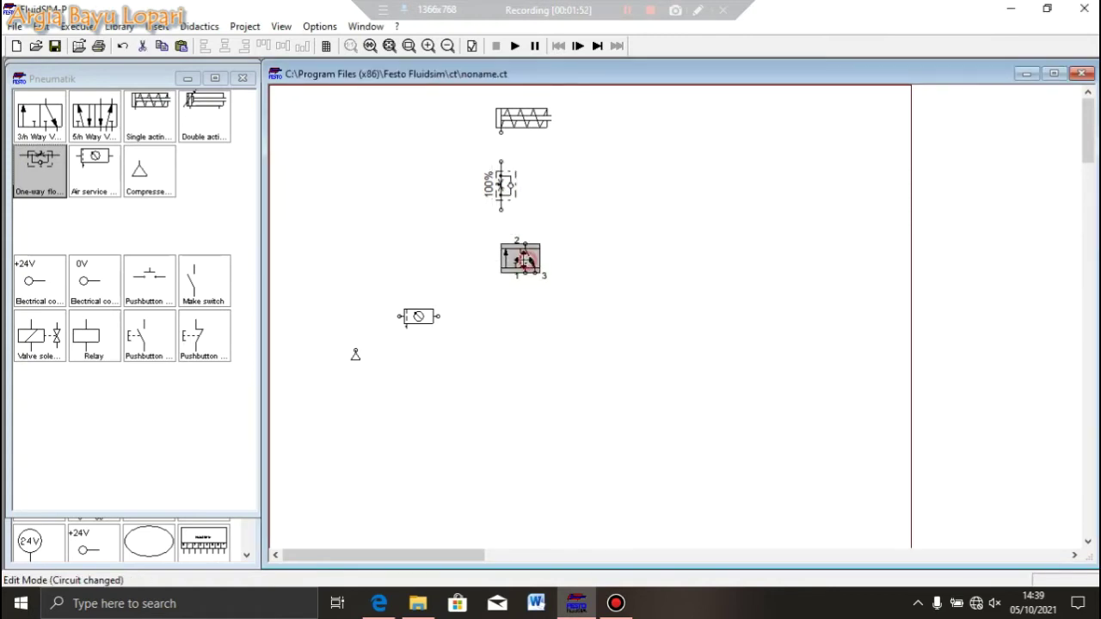
pyautogui.moveTo(523, 258); pyautogui.dragTo(518, 258)
pyautogui.click(575, 335)
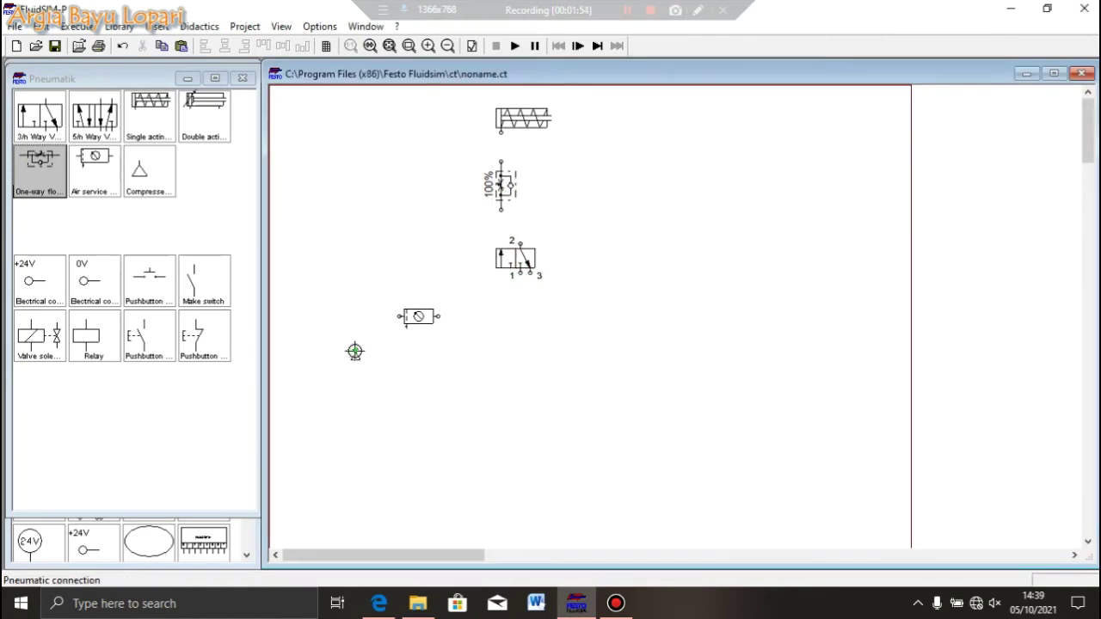
pyautogui.moveTo(398, 319); pyautogui.dragTo(355, 348)
pyautogui.moveTo(439, 316)
pyautogui.mouseDown()
pyautogui.moveTo(521, 274)
pyautogui.moveTo(501, 210)
pyautogui.mouseUp()
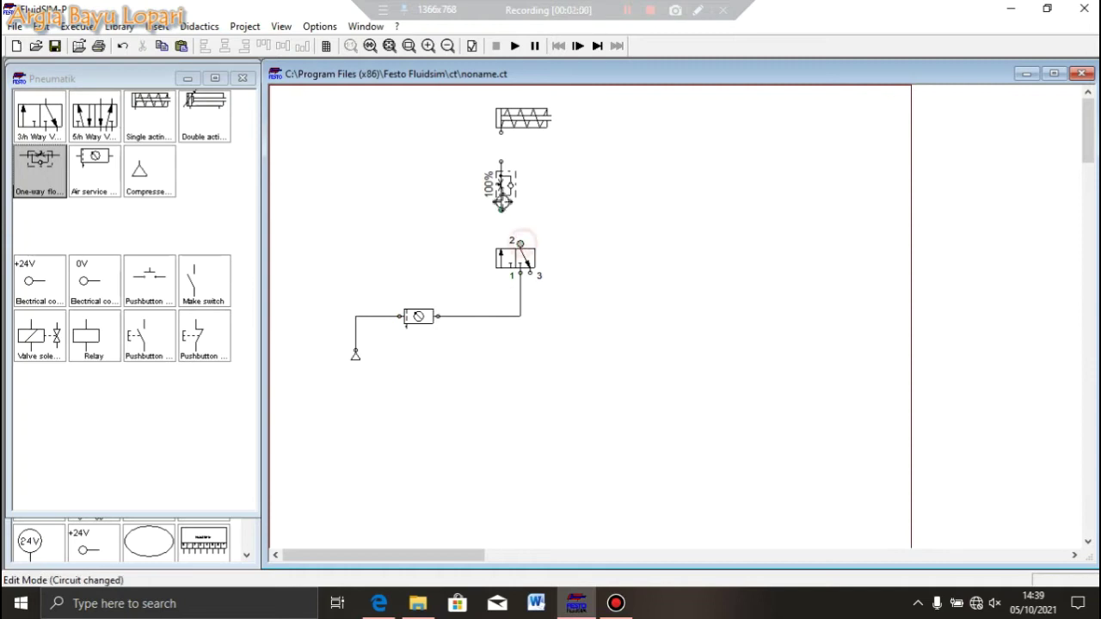
# Add an exhaust terminator to connection 3 of the 3/n way valve.
pyautogui.doubleClick(530, 273)
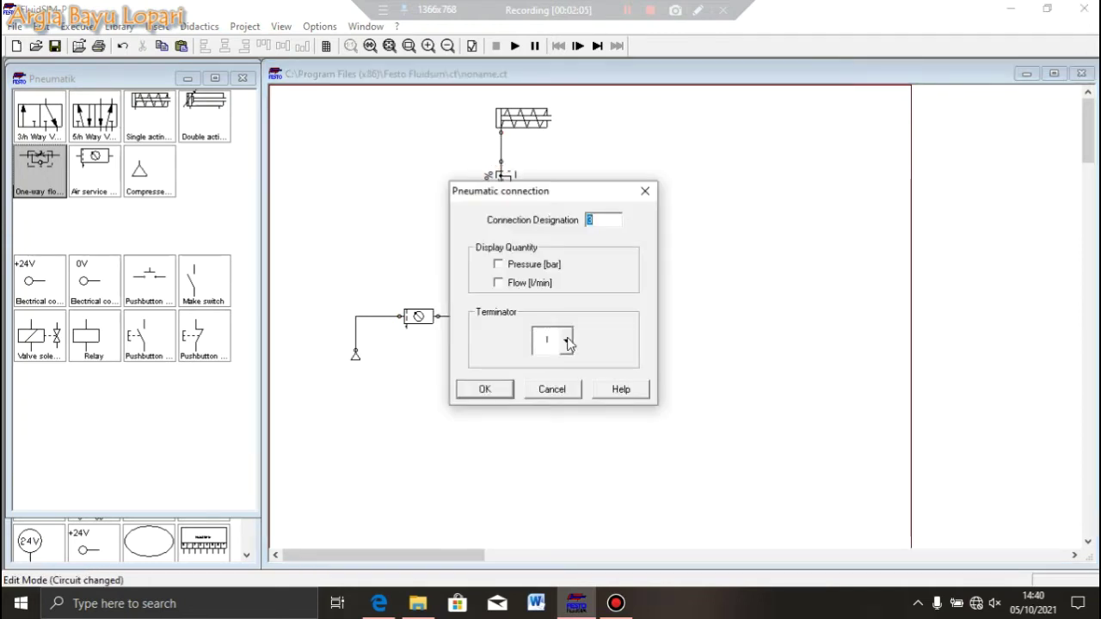
pyautogui.click(564, 340)
pyautogui.click(483, 394)
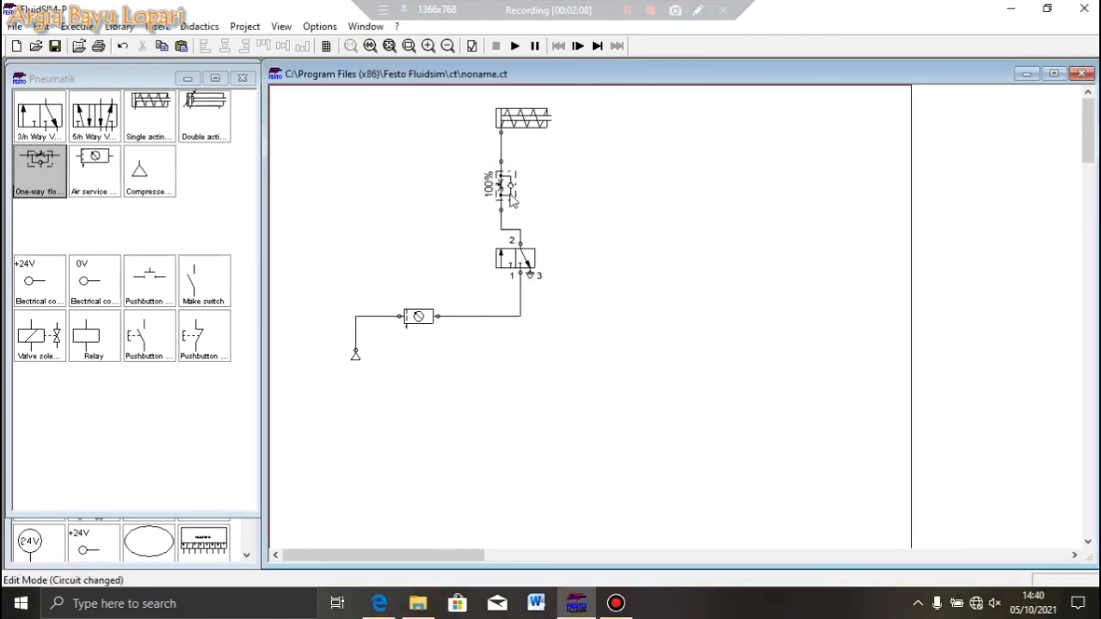
# Set the opening level of the one-way flow control valve to 48%.
pyautogui.doubleClick(509, 191)
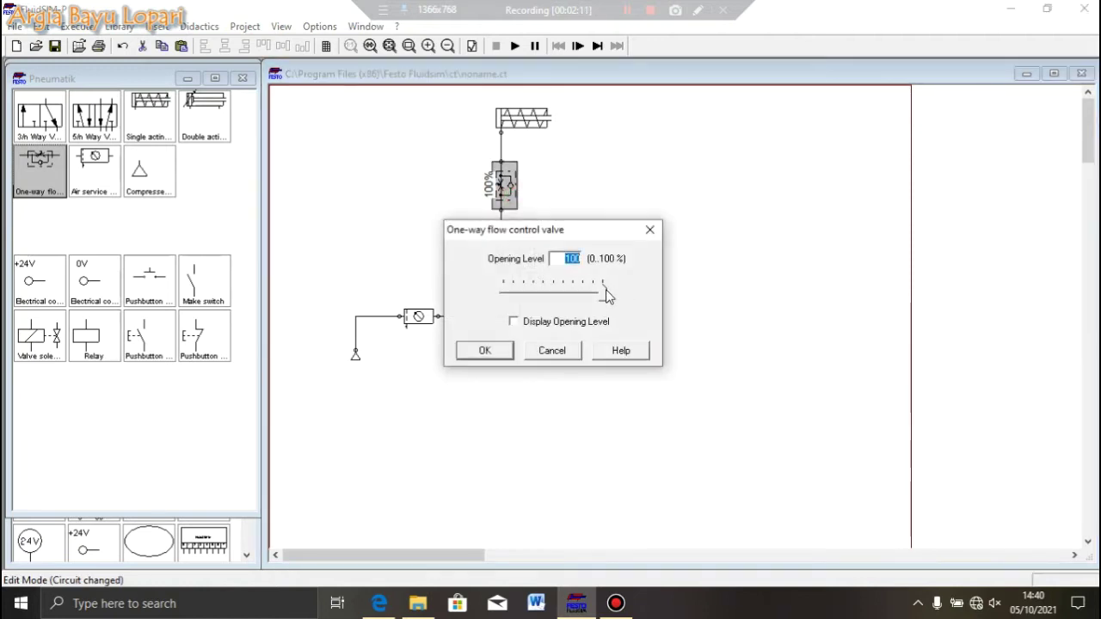
pyautogui.click(600, 290)
pyautogui.moveTo(600, 292); pyautogui.dragTo(553, 303)
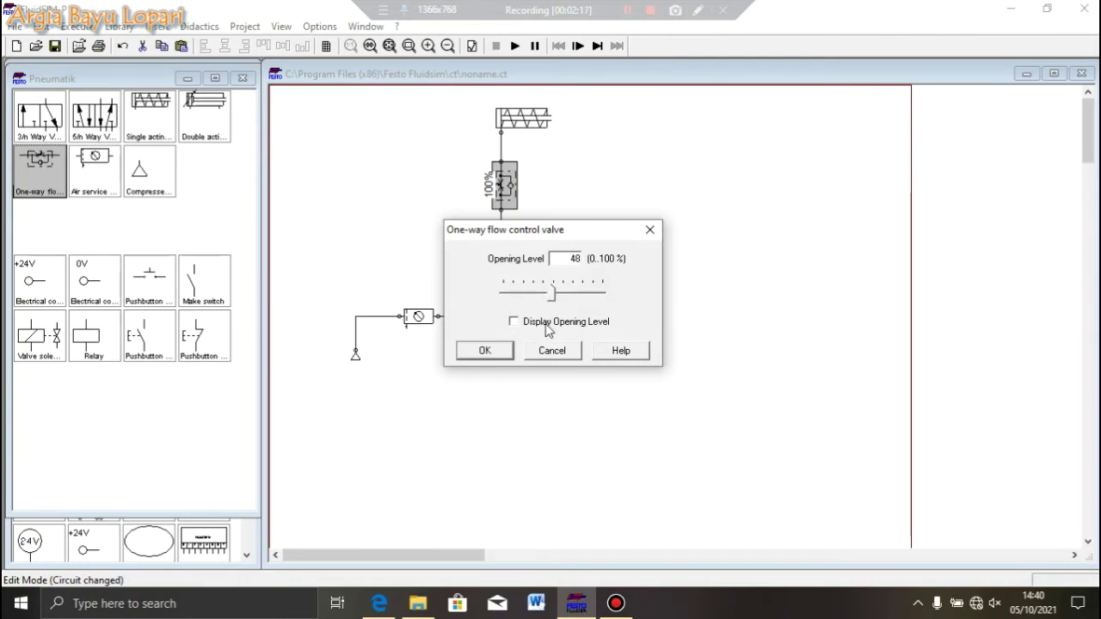
pyautogui.click(487, 351)
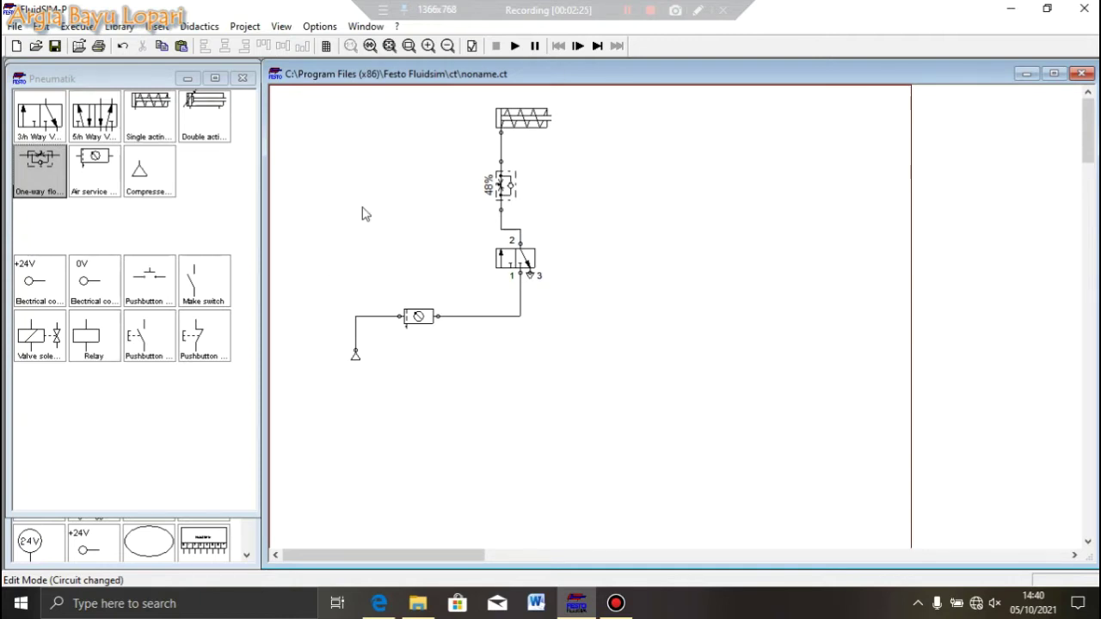
# Consult the PDF's electrical control diagram and place a +24V and a 0V electrical connection beside the pneumatic circuit in FluidSIM, one above the other.
pyautogui.click(379, 603)
pyautogui.scroll(-5, 578, 315)
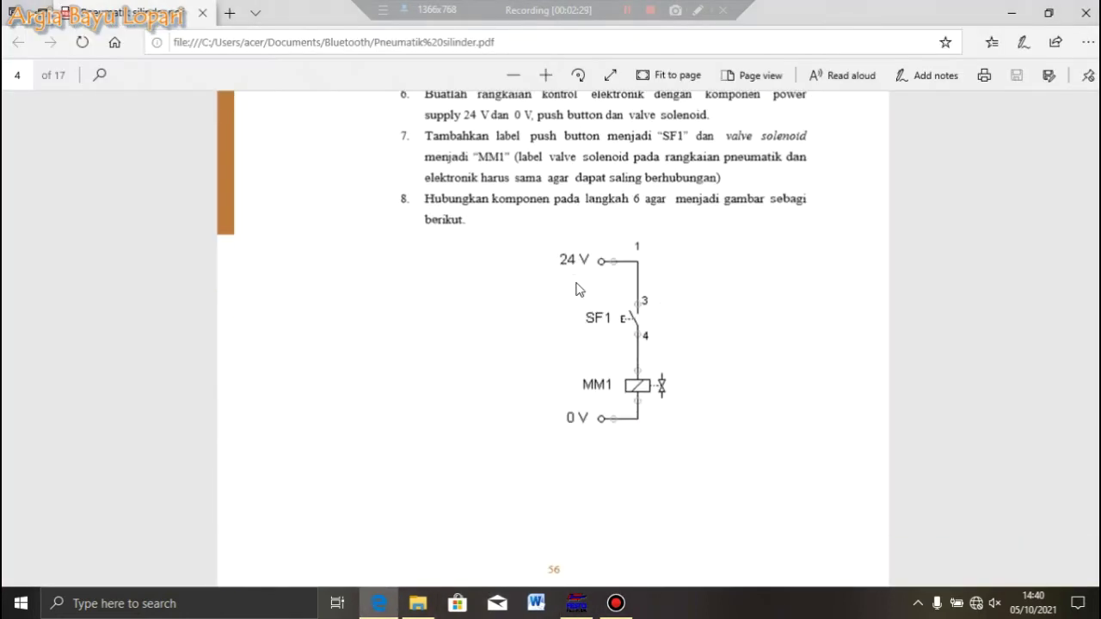
pyautogui.scroll(1, 618, 320)
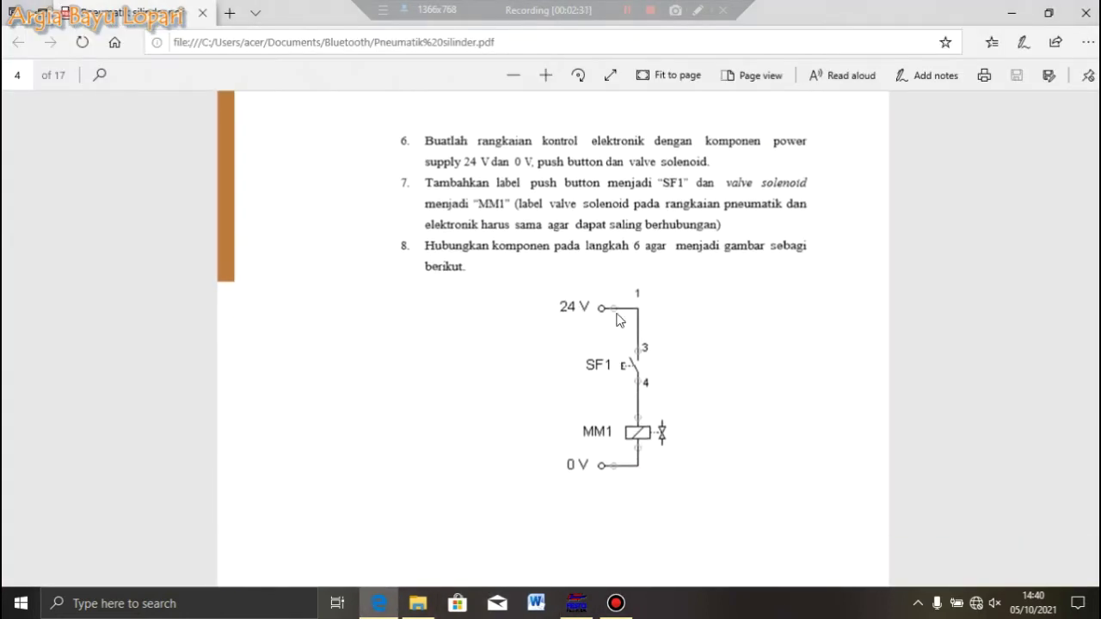
pyautogui.scroll(-1, 600, 439)
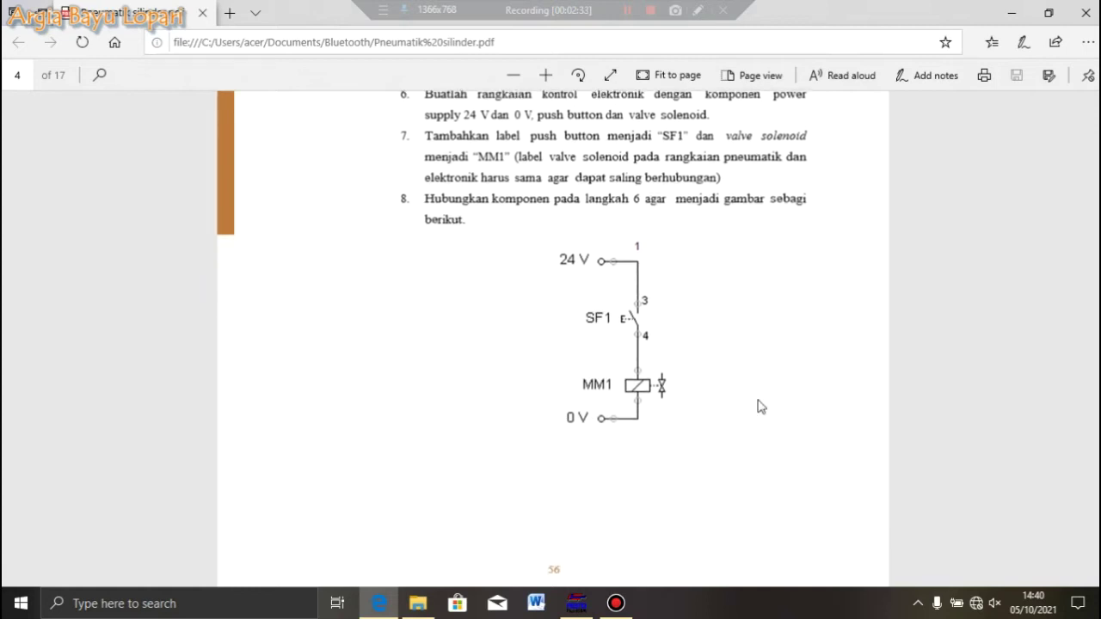
pyautogui.click(581, 607)
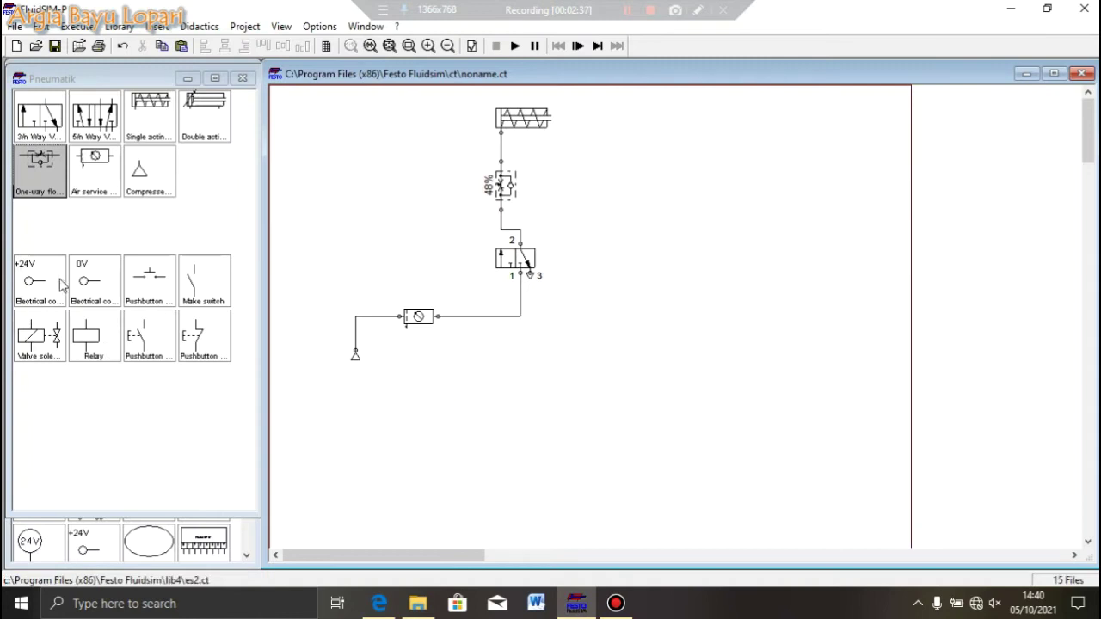
pyautogui.moveTo(39, 292); pyautogui.dragTo(648, 171)
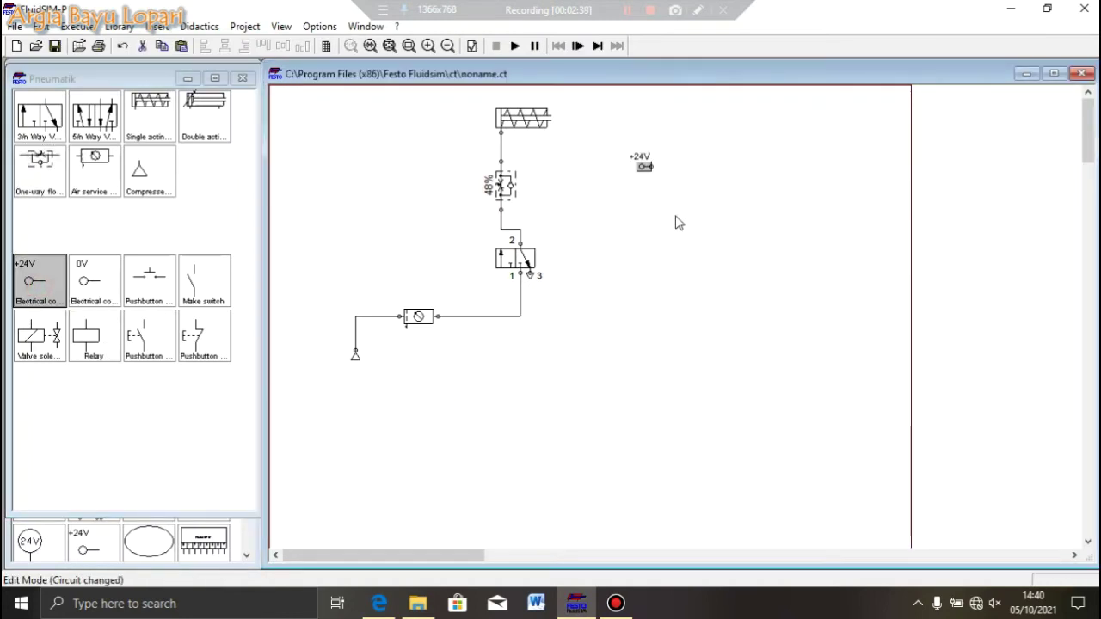
pyautogui.moveTo(98, 295); pyautogui.dragTo(645, 327)
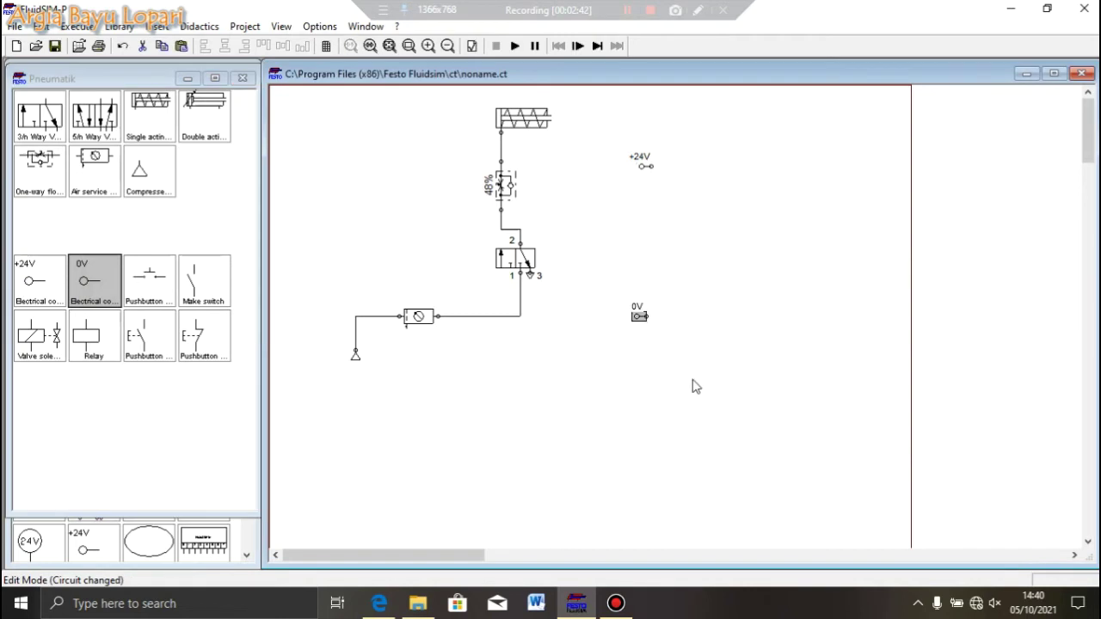
pyautogui.click(643, 316)
pyautogui.click(668, 418)
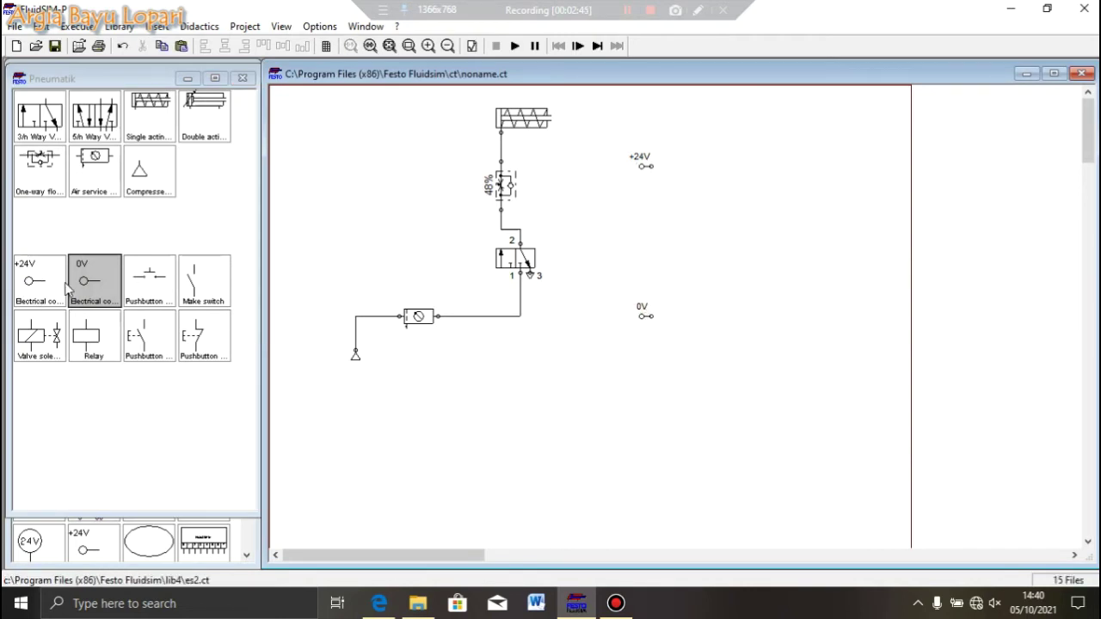
# Place a make pushbutton and a valve solenoid in vertical alignment between the +24V and 0V connection levels.
pyautogui.moveTo(142, 340); pyautogui.dragTo(709, 196)
pyautogui.click(761, 357)
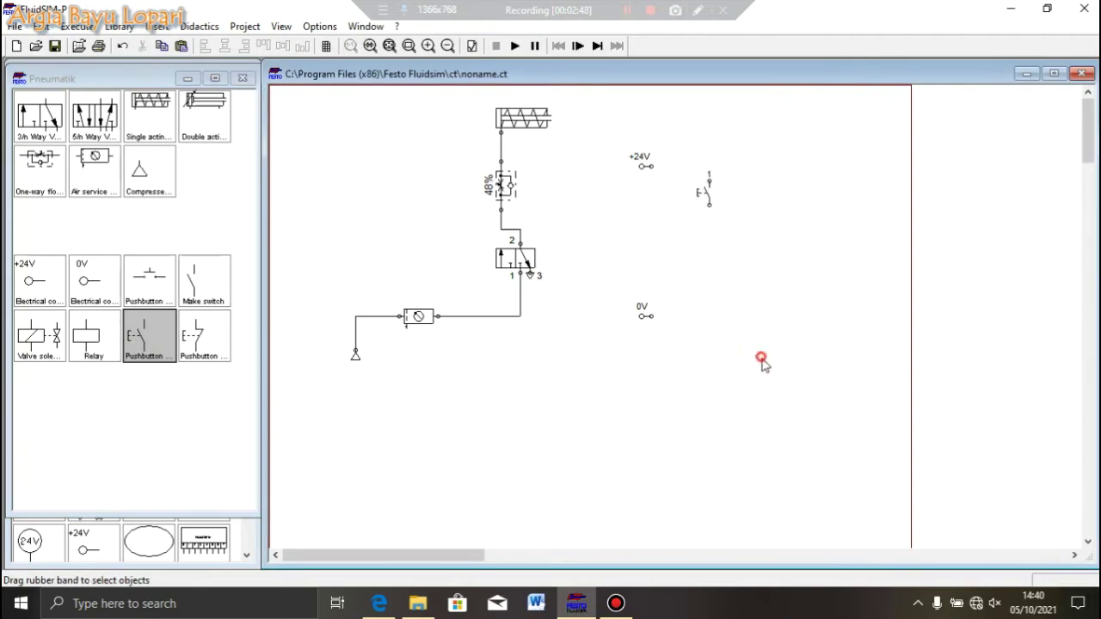
pyautogui.click(43, 340)
pyautogui.moveTo(43, 340); pyautogui.dragTo(718, 262)
pyautogui.click(754, 413)
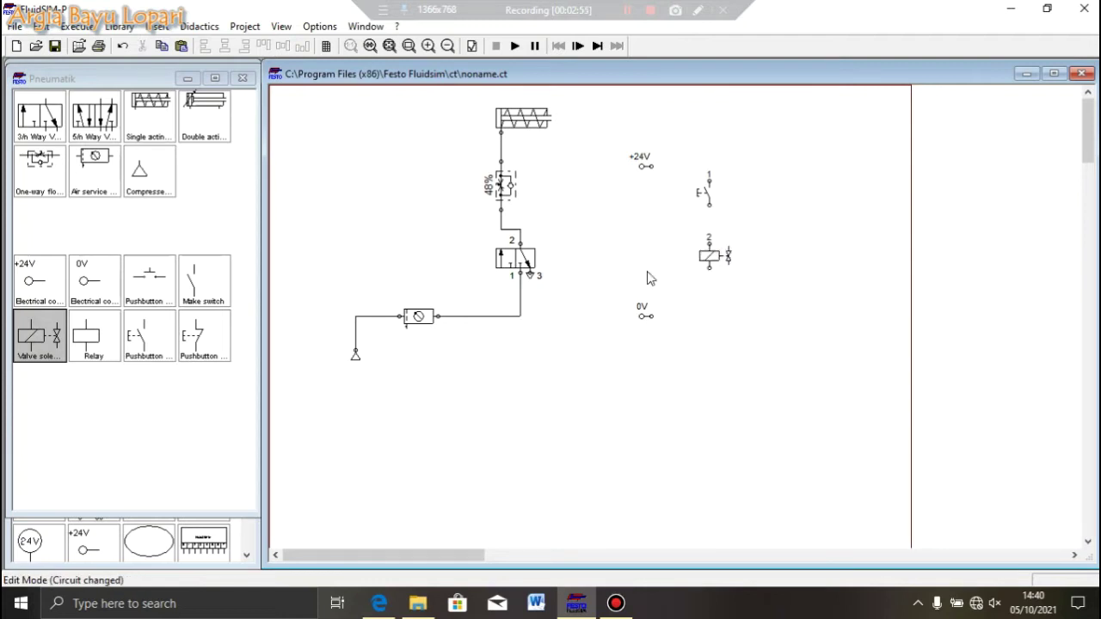
# Wire the +24V connection, pushbutton, valve solenoid and 0V connection in series.
pyautogui.moveTo(651, 317)
pyautogui.mouseDown()
pyautogui.moveTo(709, 268)
pyautogui.moveTo(708, 206)
pyautogui.mouseUp()
pyautogui.moveTo(655, 169); pyautogui.dragTo(709, 175)
pyautogui.click(427, 45)
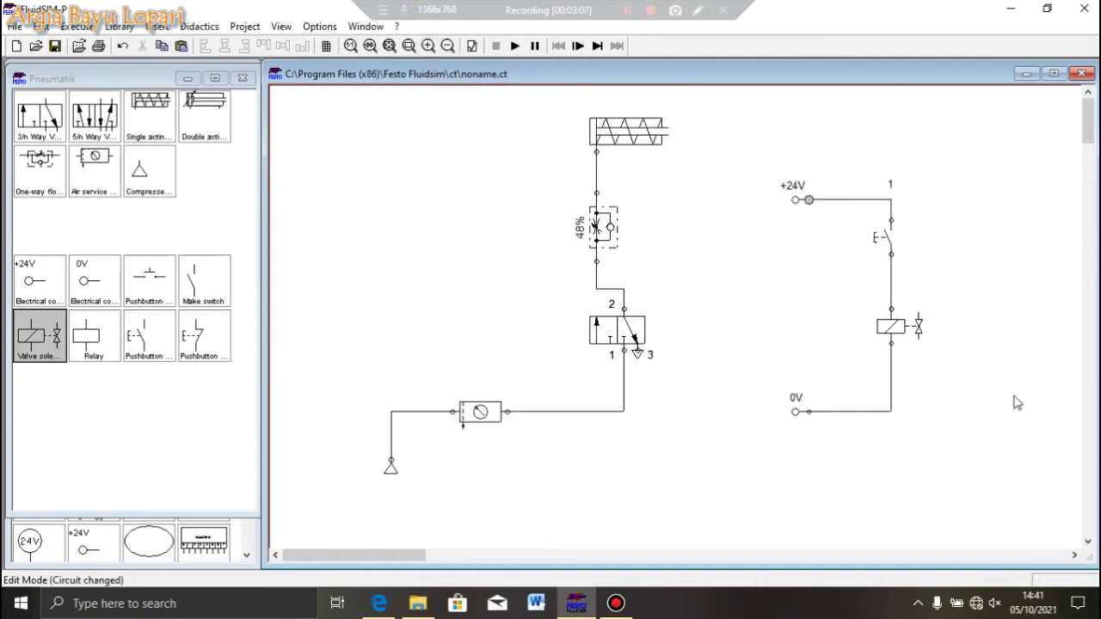
# Label the make pushbutton SF1 and the valve solenoid MM1.
pyautogui.doubleClick(883, 237)
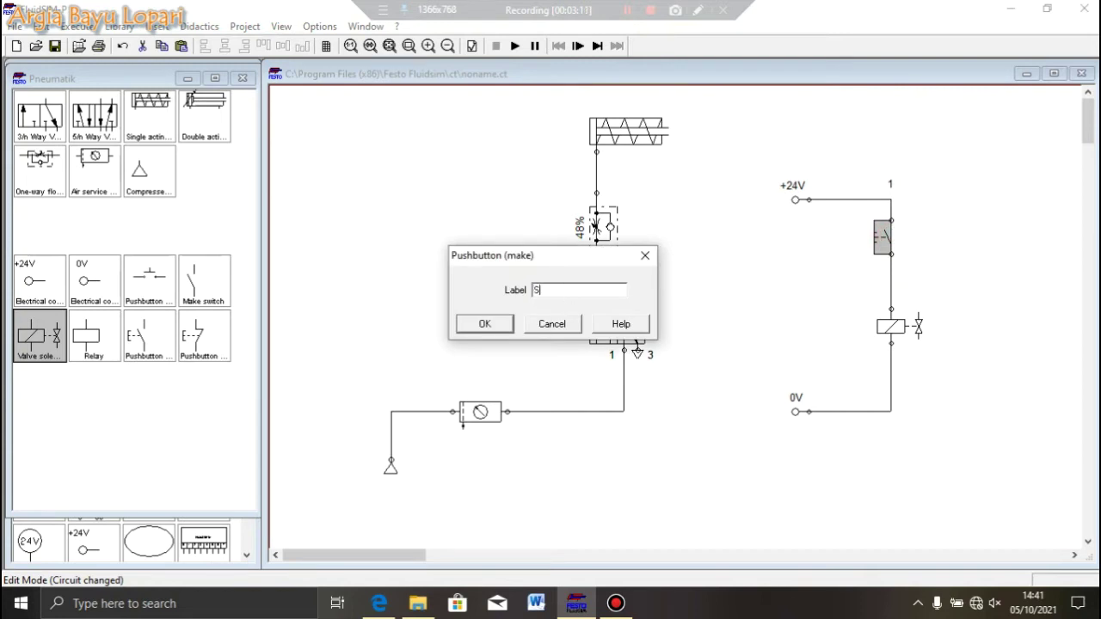
pyautogui.click(484, 324)
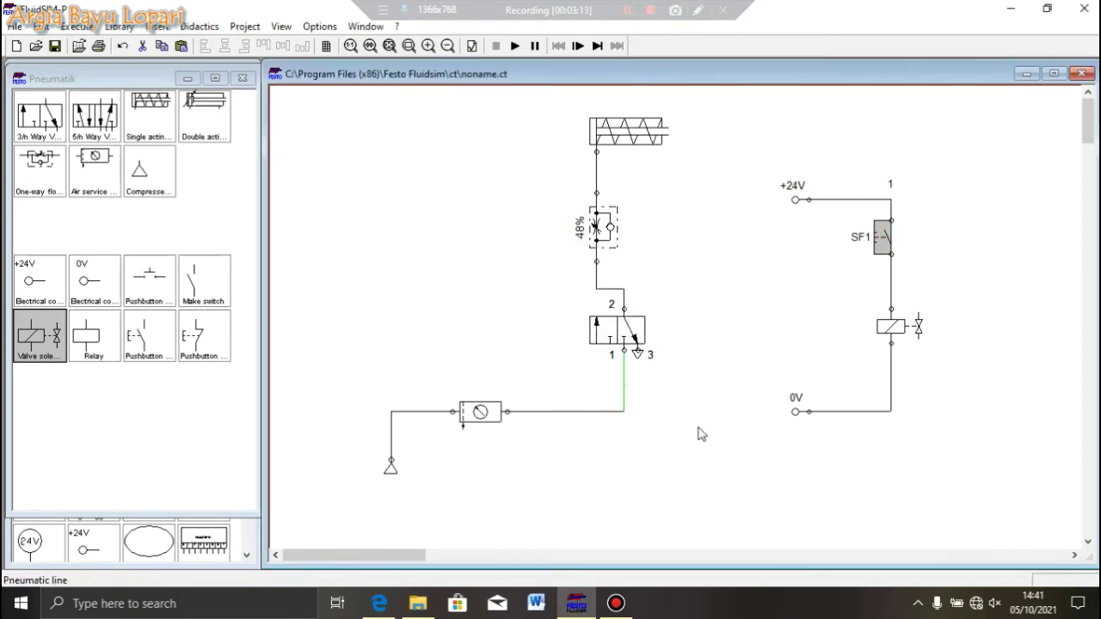
pyautogui.doubleClick(892, 327)
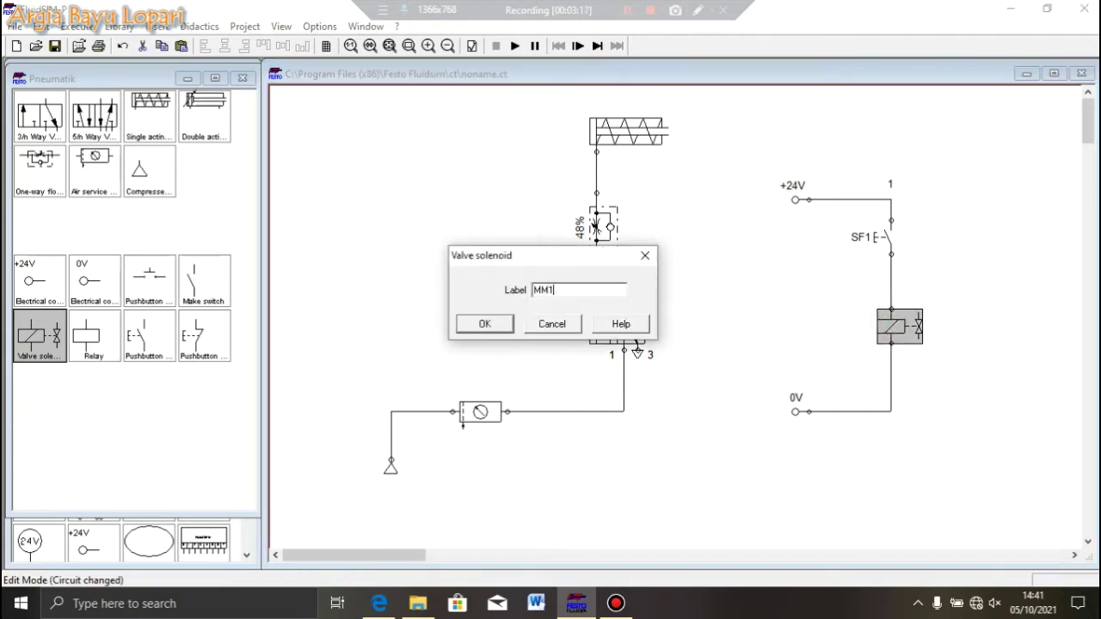
pyautogui.click(482, 323)
pyautogui.click(706, 529)
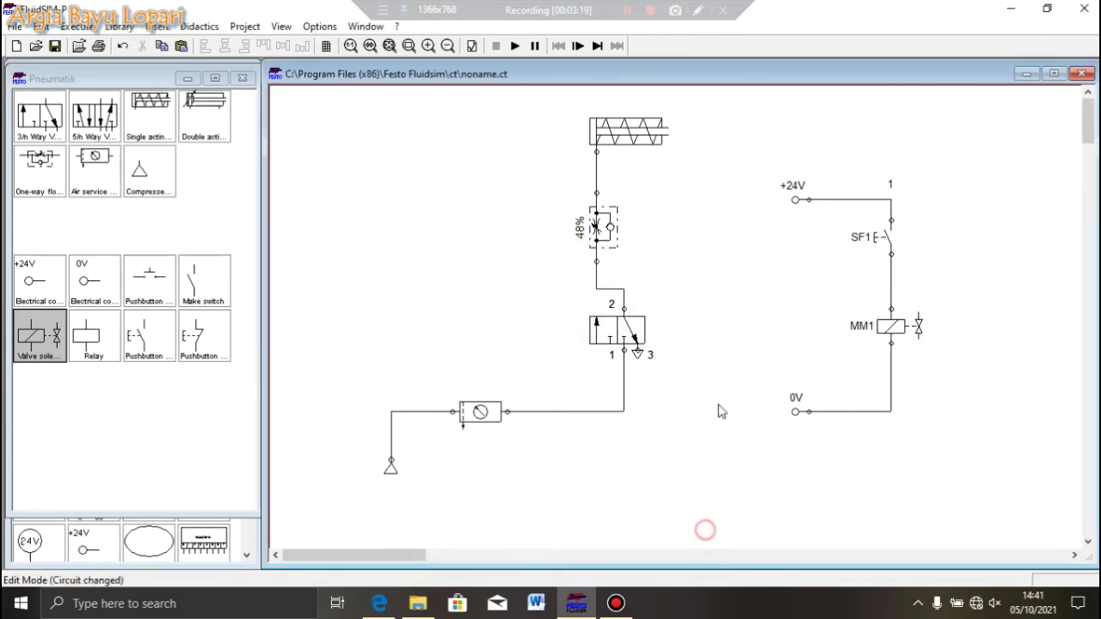
# Configure the 3/n way valve with electrical solenoid actuation on its left side and spring return on its right side.
pyautogui.click(624, 340)
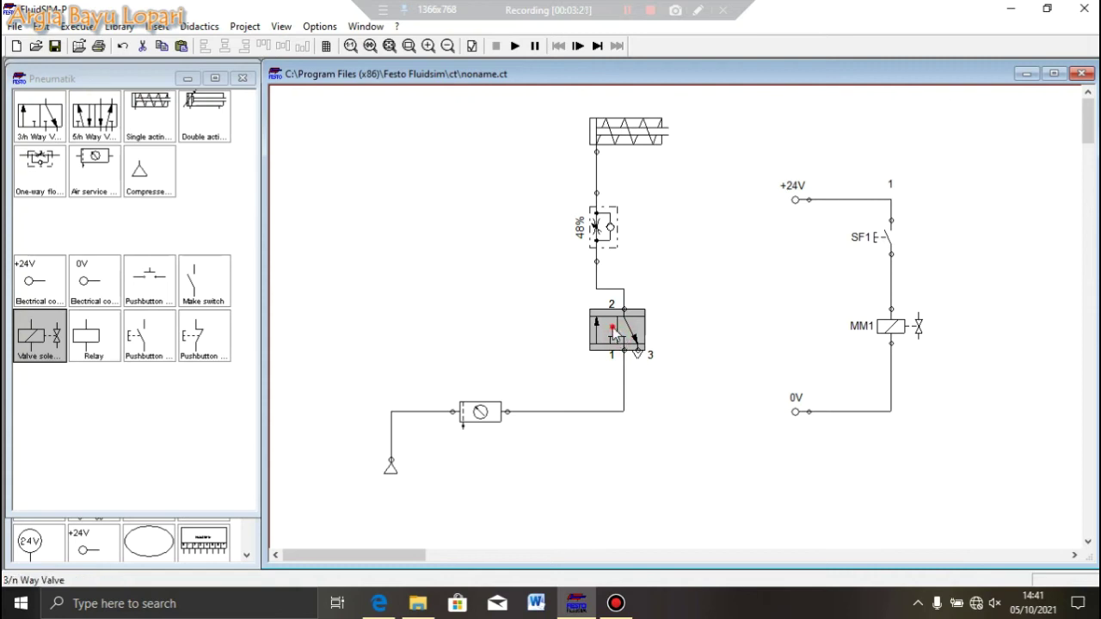
pyautogui.doubleClick(614, 332)
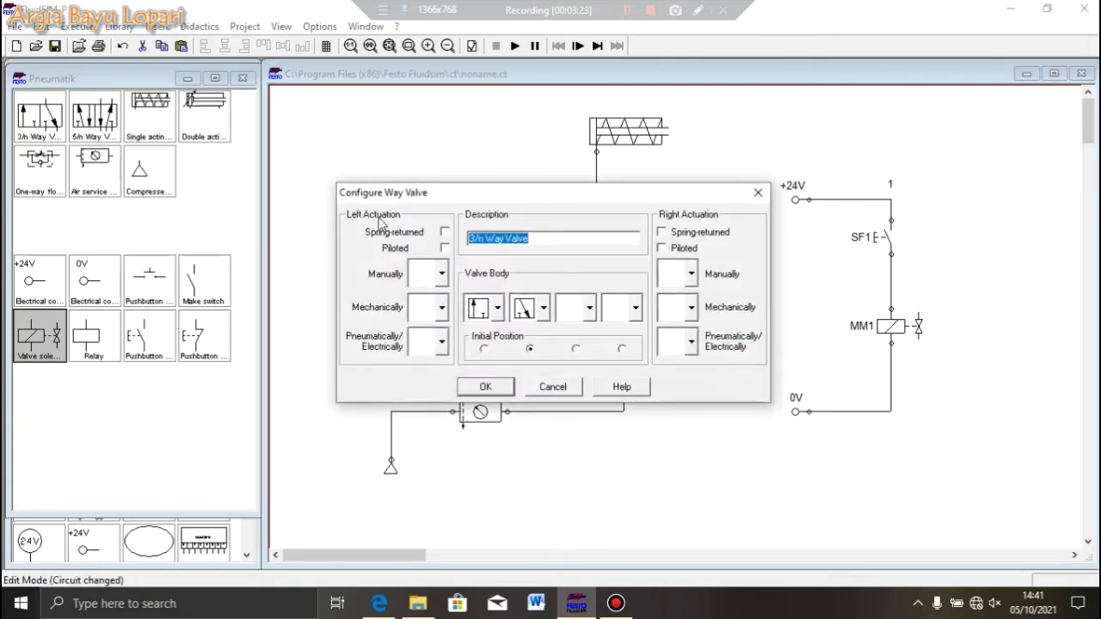
pyautogui.click(442, 343)
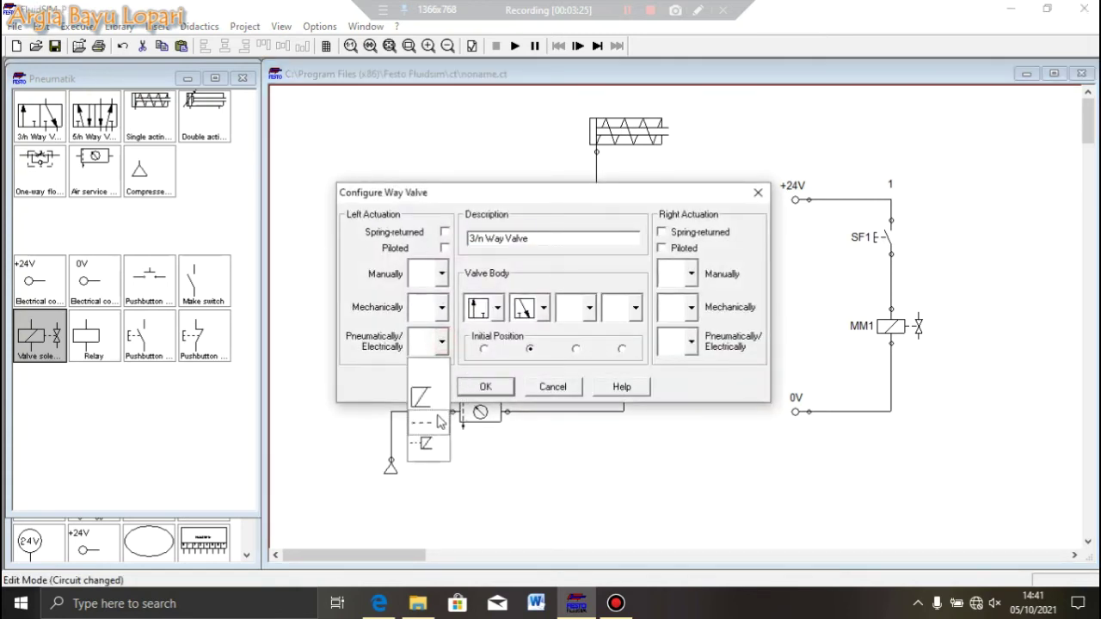
pyautogui.click(423, 396)
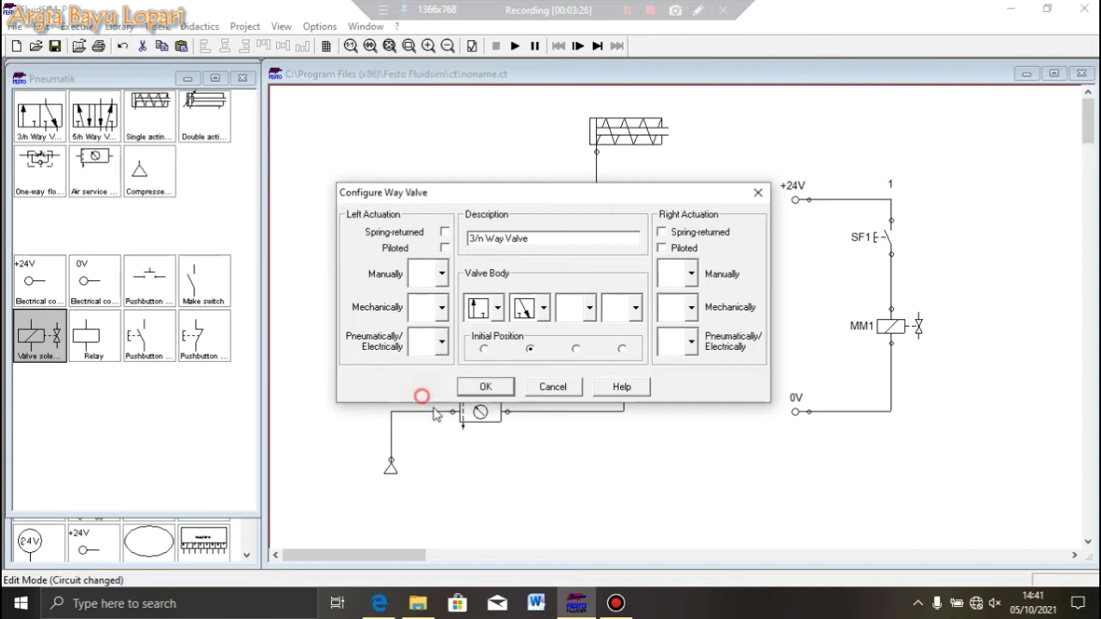
pyautogui.click(662, 234)
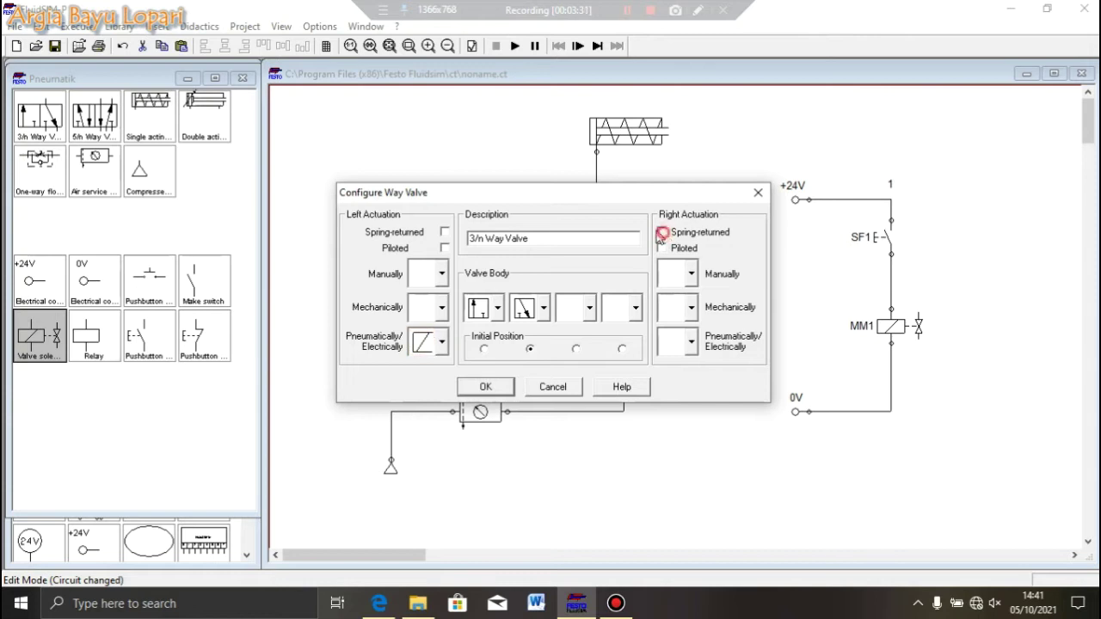
pyautogui.click(487, 387)
pyautogui.click(639, 457)
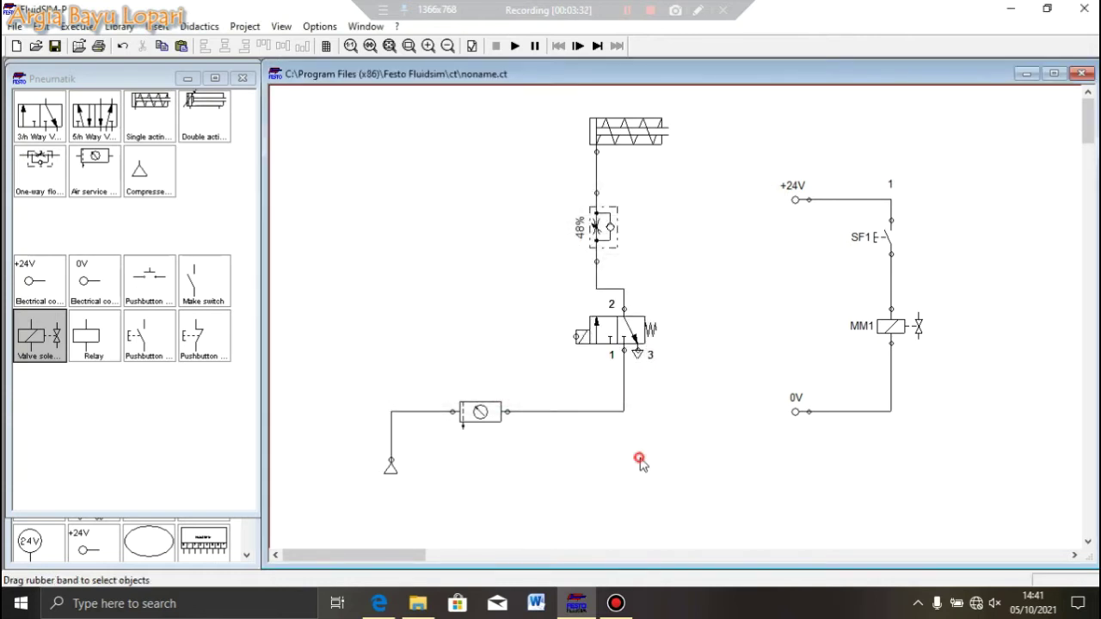
# Label the solenoid connection of the 3/n way valve MM1.
pyautogui.doubleClick(579, 337)
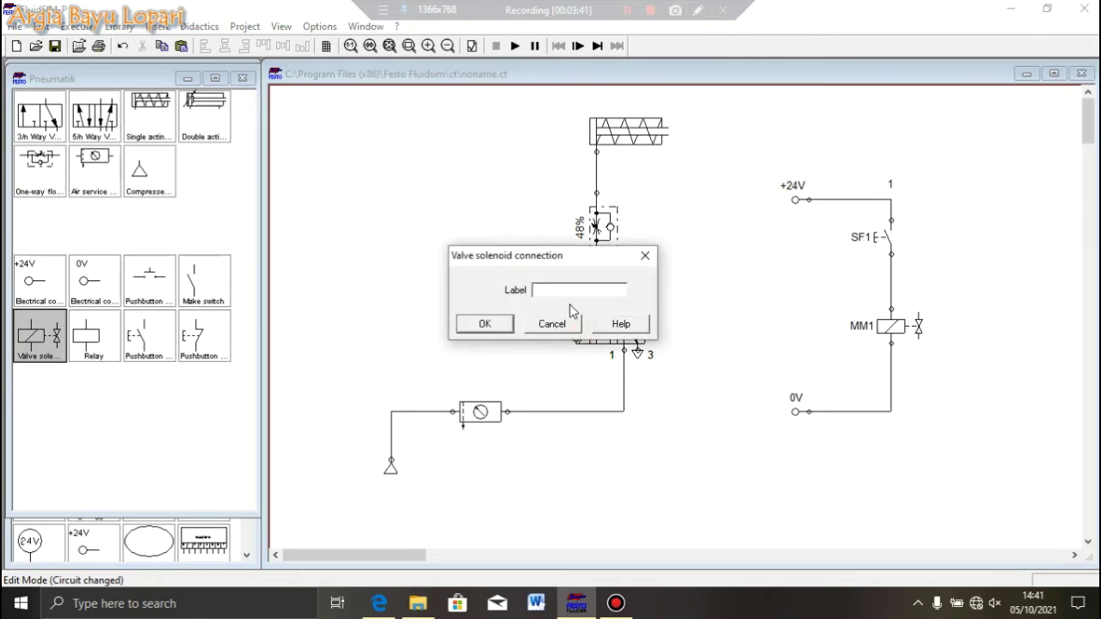
pyautogui.write('MM1')
pyautogui.click(478, 327)
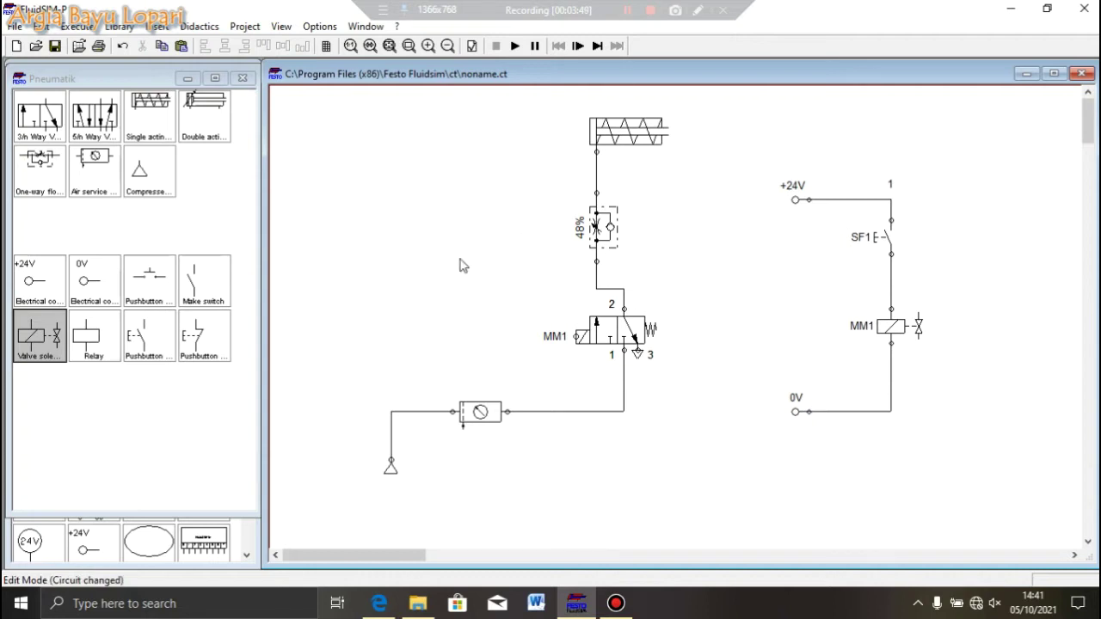
# Simulate the circuit, operate pushbutton SF1 repeatedly to test the cylinder's movement, and stop the simulation.
pyautogui.click(516, 46)
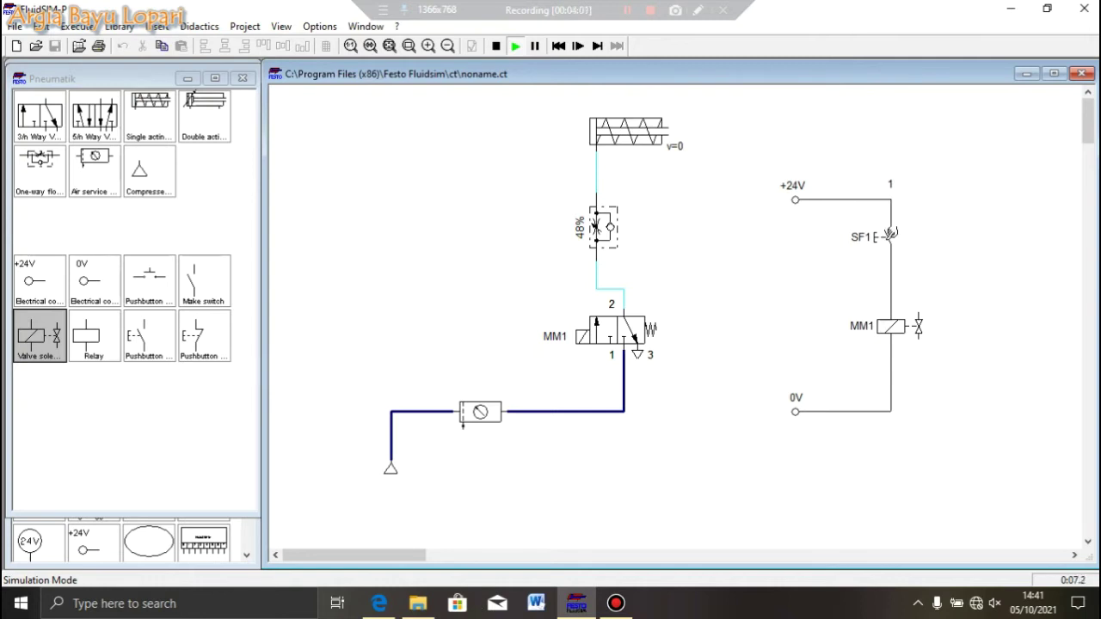
pyautogui.click(892, 233)
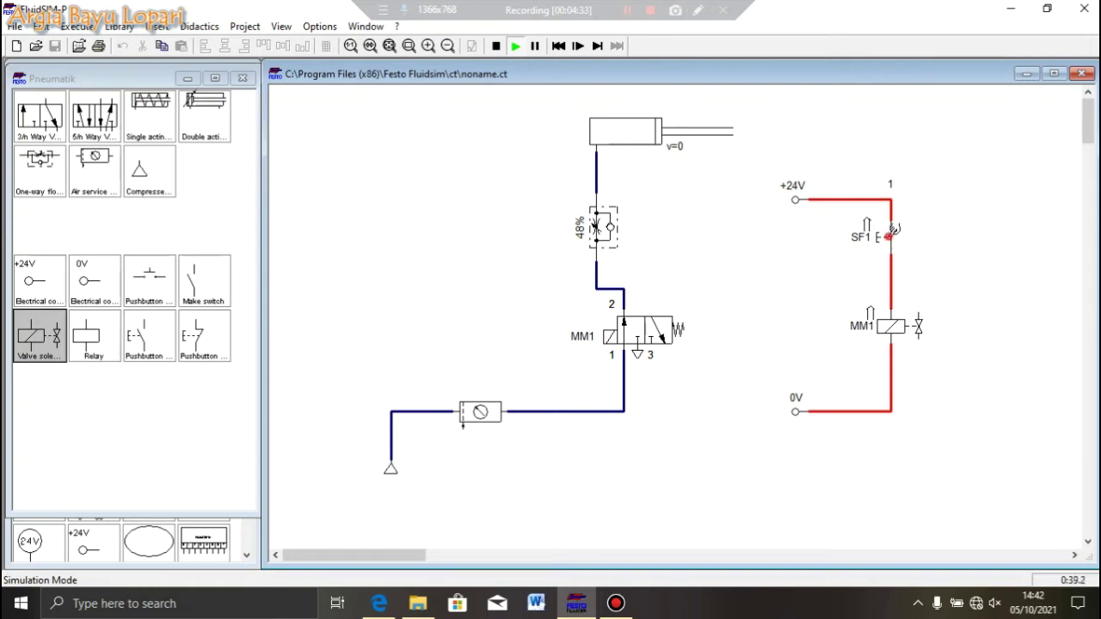
pyautogui.click(894, 230)
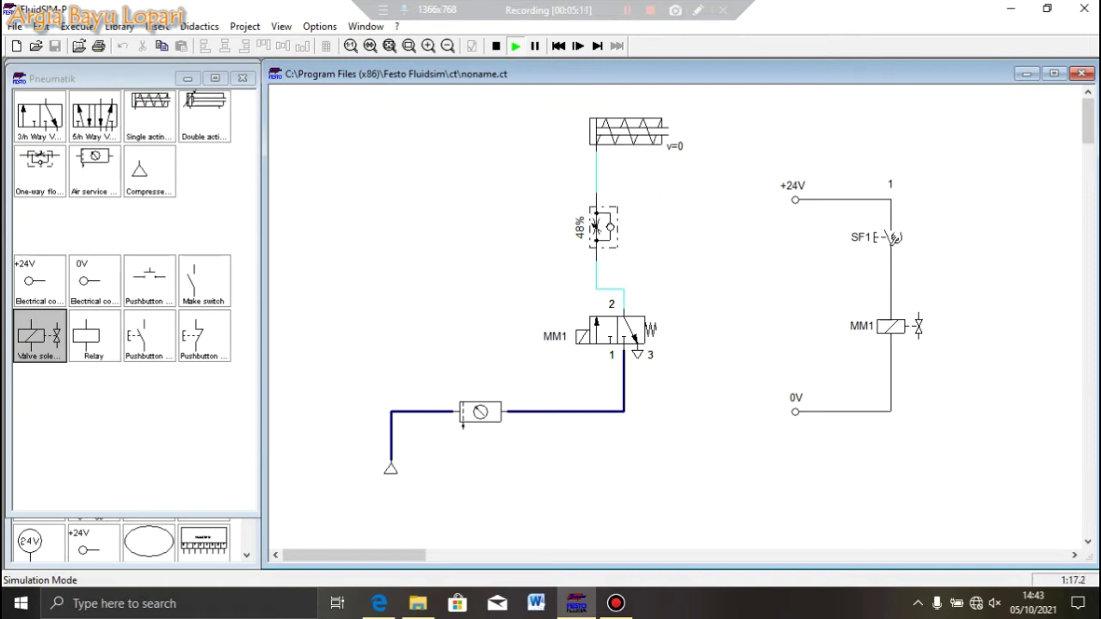
pyautogui.click(893, 237)
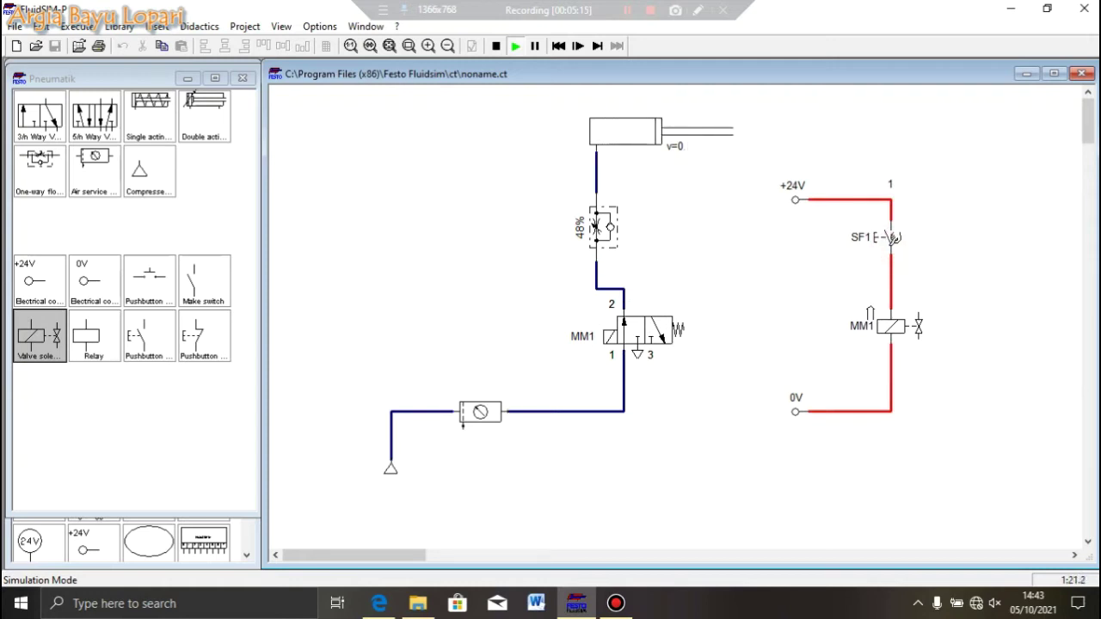
pyautogui.click(892, 237)
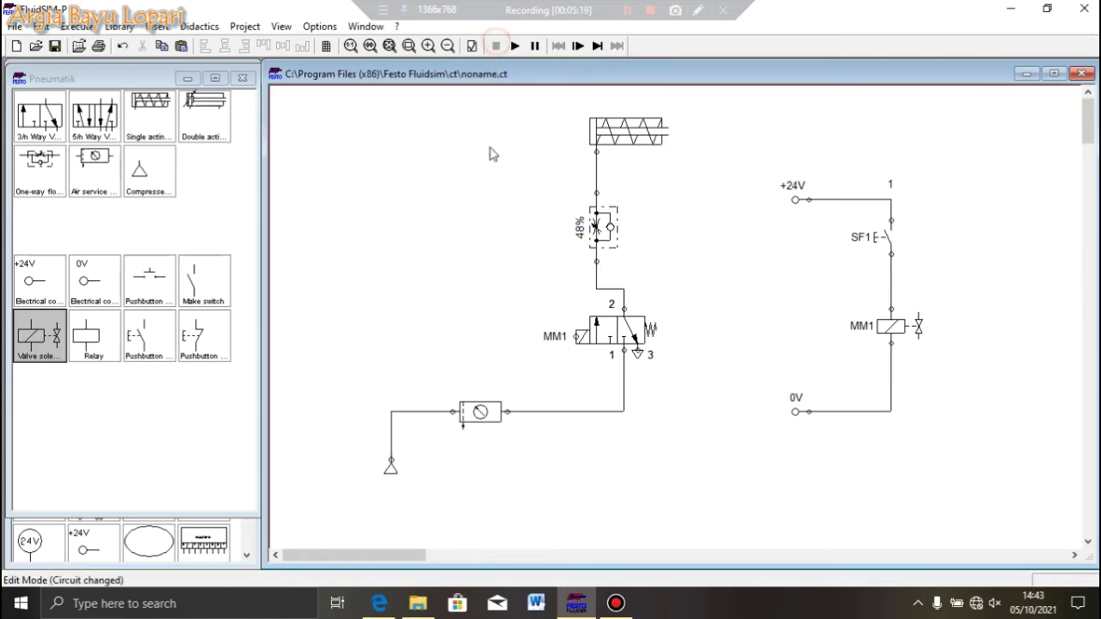
pyautogui.click(498, 47)
# Consult the PDF's instructions for direct control of a double-acting cylinder and delete the whole single-acting pneumatic circuit in FluidSIM.
pyautogui.click(379, 603)
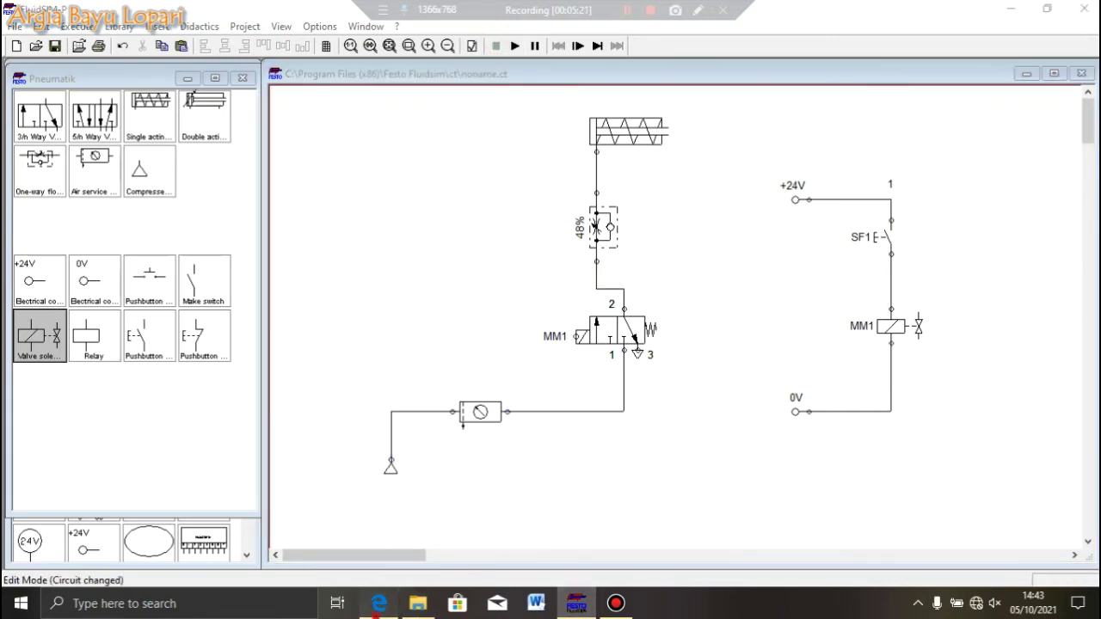
pyautogui.scroll(-10, 525, 284)
pyautogui.scroll(5, 527, 284)
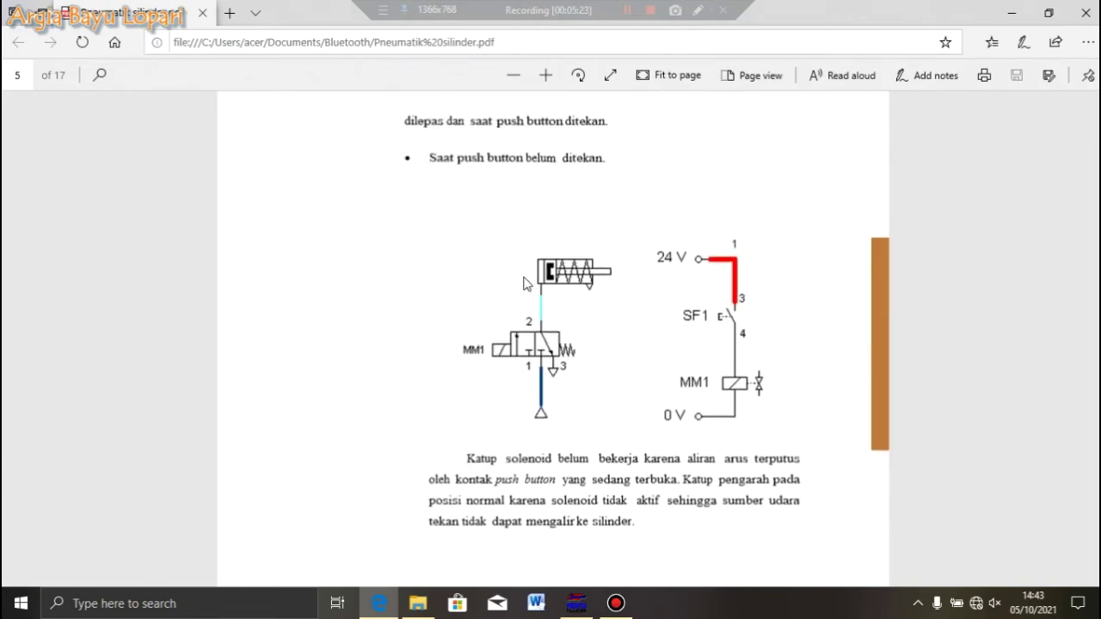
pyautogui.scroll(-15, 526, 284)
pyautogui.scroll(-5, 526, 284)
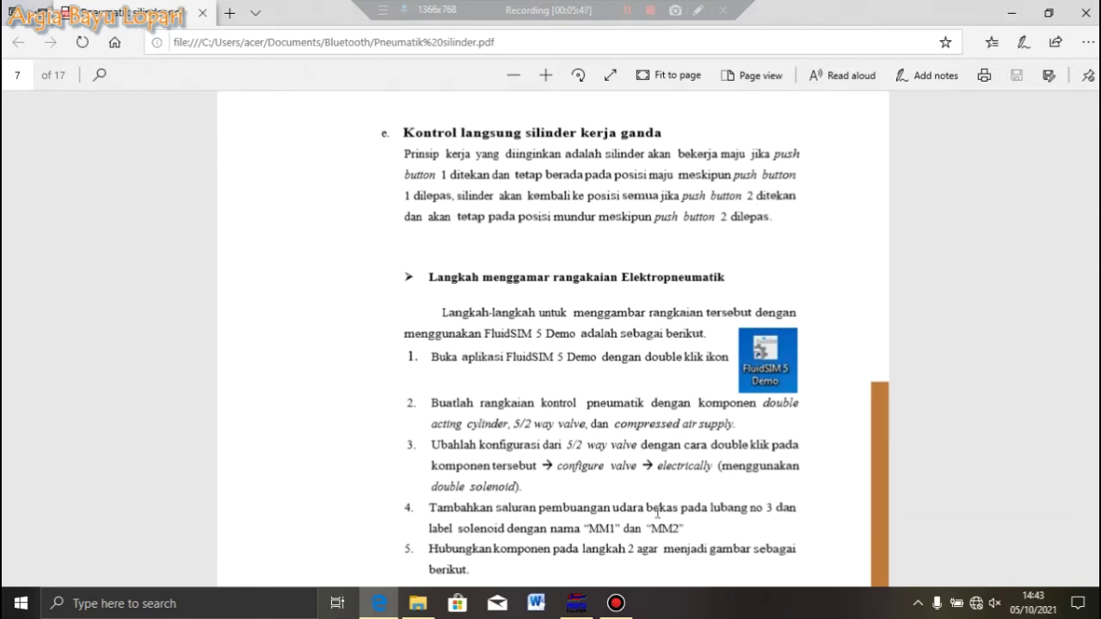
pyautogui.click(576, 603)
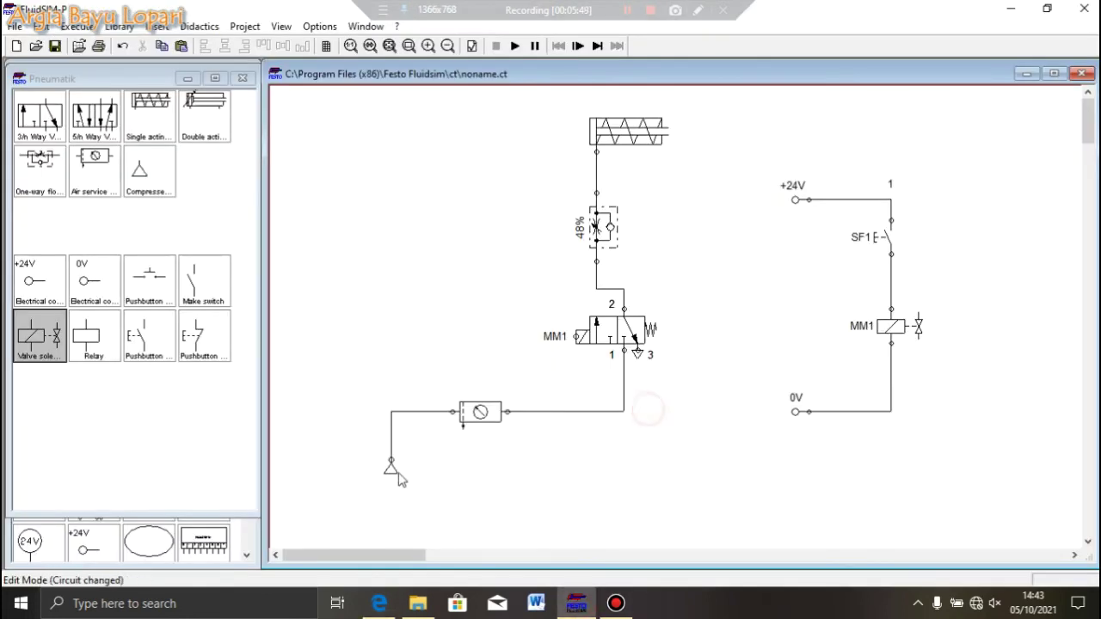
pyautogui.moveTo(375, 502); pyautogui.dragTo(676, 106)
pyautogui.press('Delete')
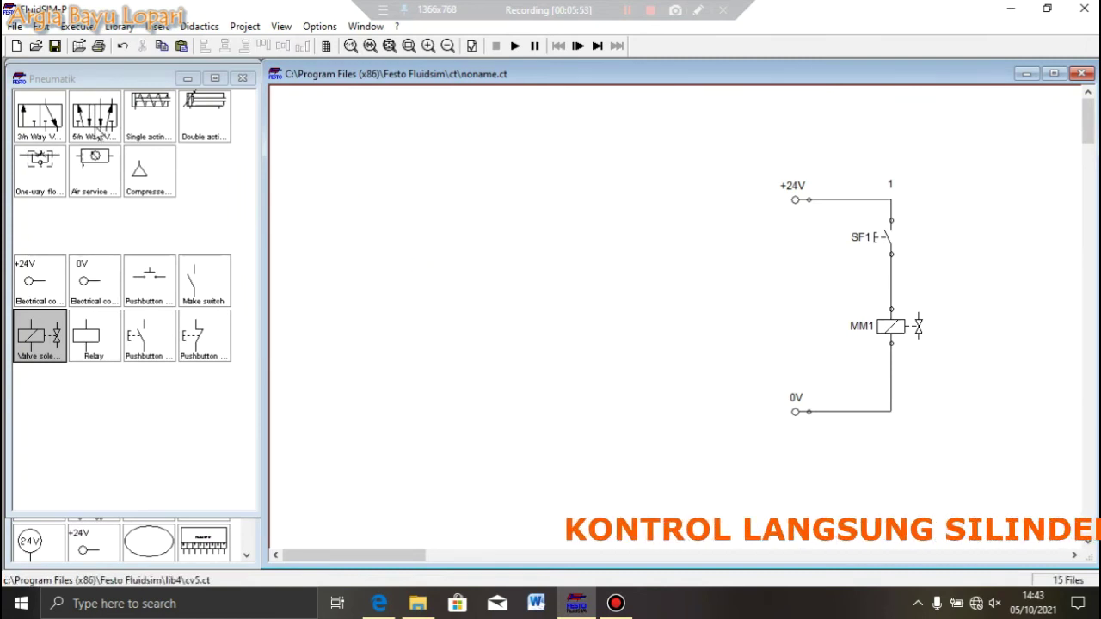
# Following the PDF's double-acting diagram, place a 5/n way valve in FluidSIM with a double acting cylinder above it.
pyautogui.click(378, 603)
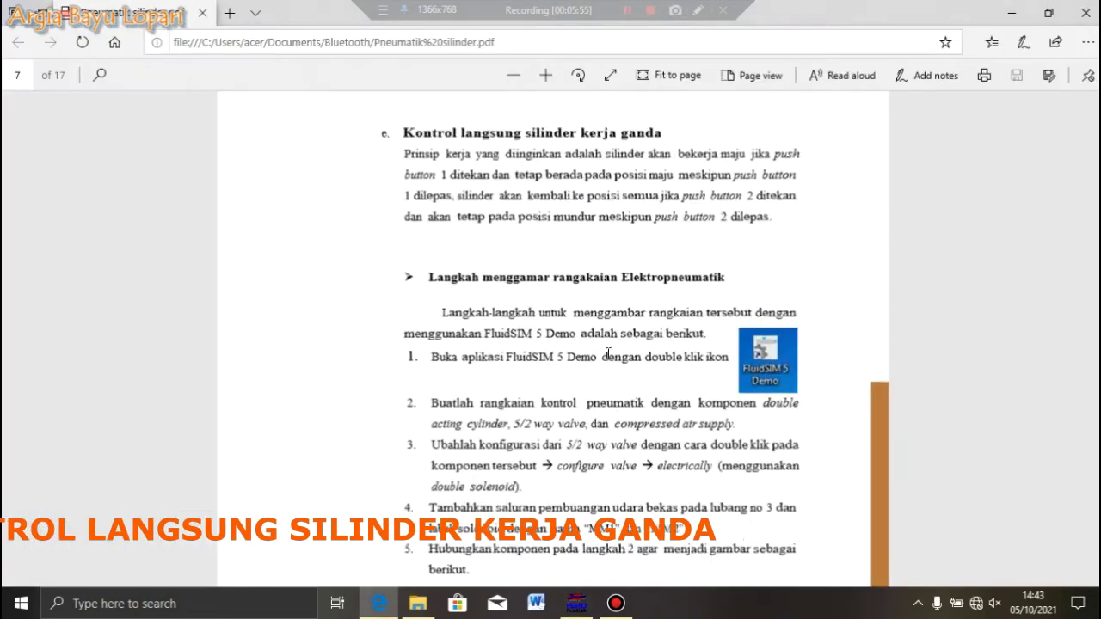
pyautogui.scroll(-5, 609, 353)
pyautogui.scroll(1, 567, 335)
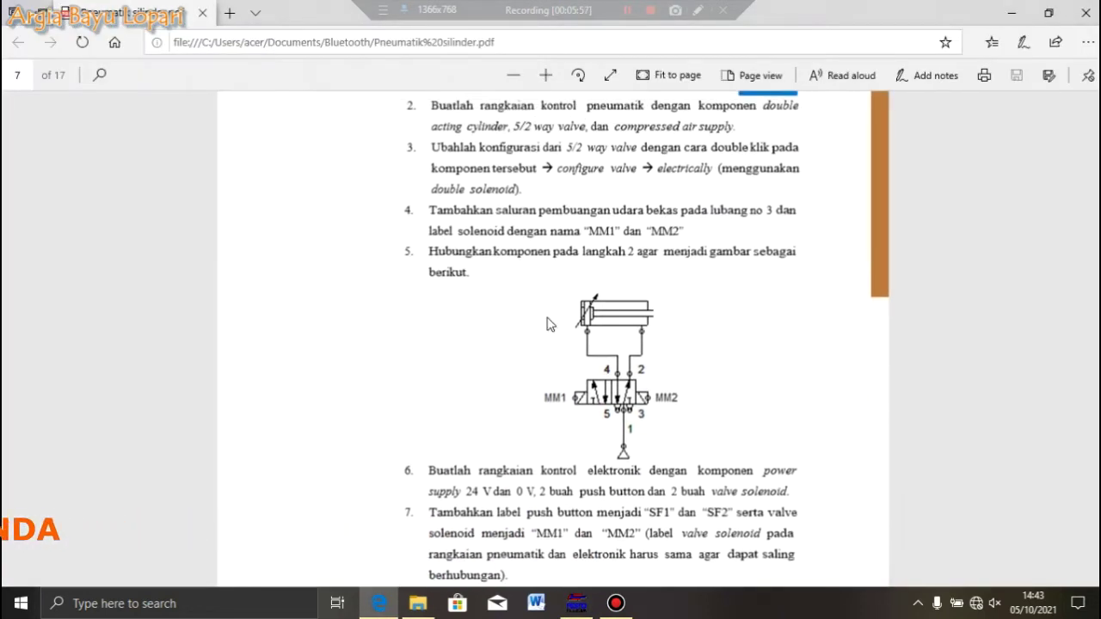
pyautogui.click(575, 602)
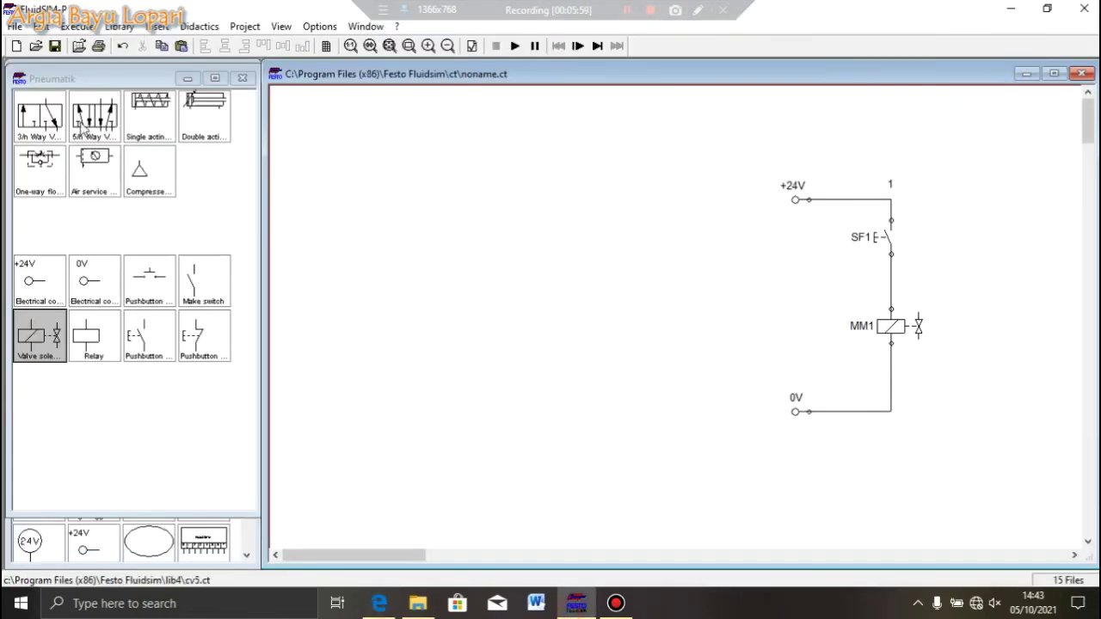
pyautogui.moveTo(82, 129); pyautogui.dragTo(490, 258)
pyautogui.click(486, 388)
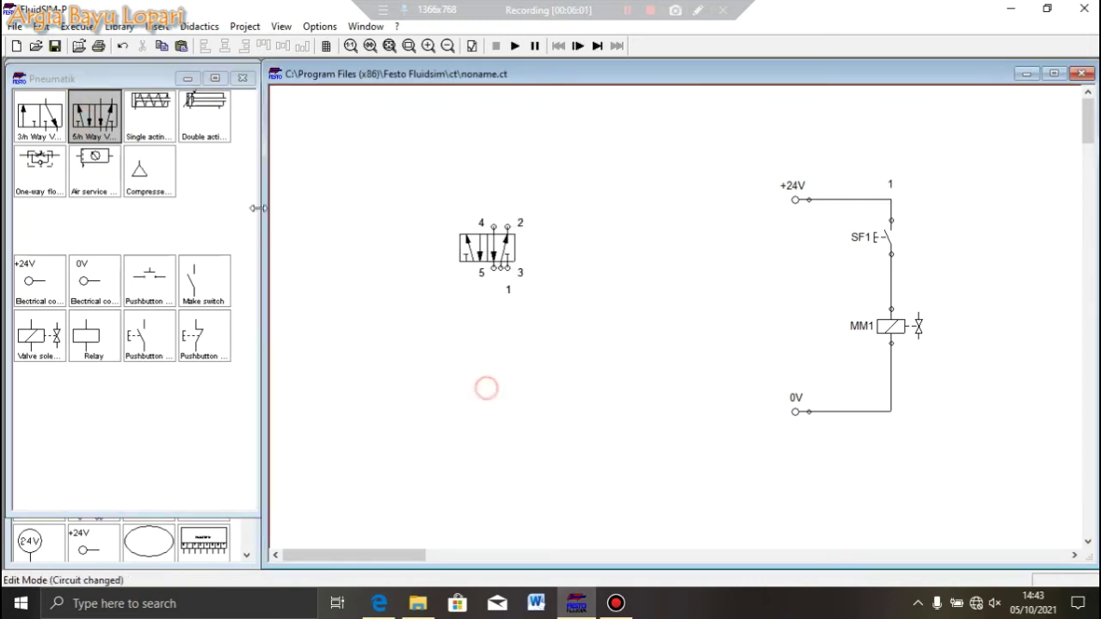
pyautogui.moveTo(191, 125); pyautogui.dragTo(491, 126)
pyautogui.moveTo(508, 252); pyautogui.dragTo(507, 291)
pyautogui.click(518, 396)
# Add a one-way flow control valve, compressed air supply and air service unit, connecting the supply through the unit to the 5/n valve's port 1.
pyautogui.moveTo(60, 168); pyautogui.dragTo(445, 196)
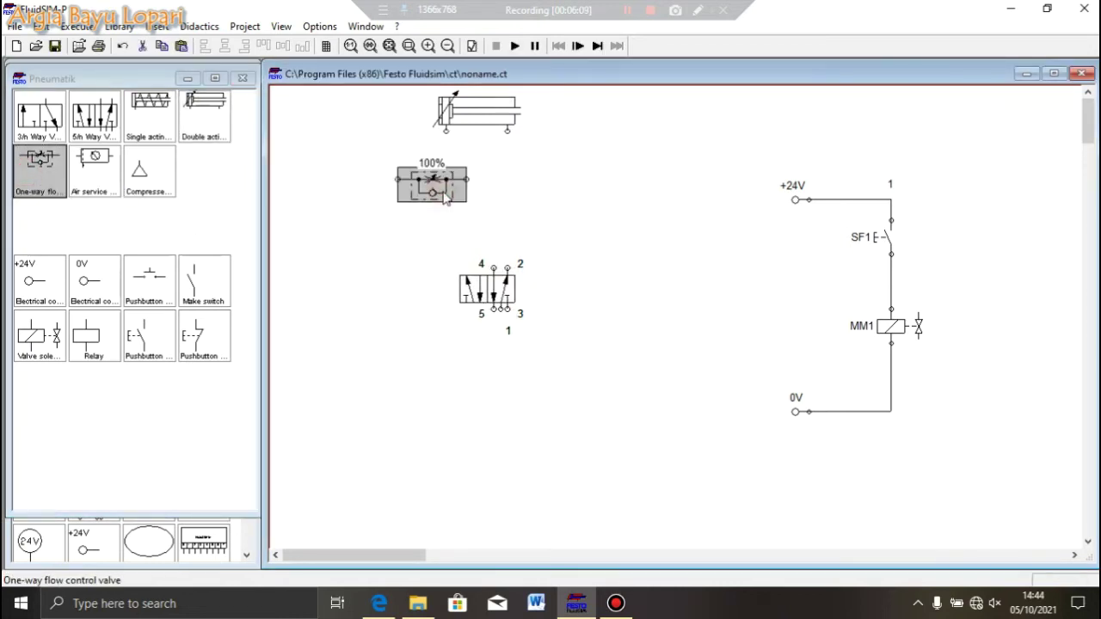
pyautogui.click(405, 230)
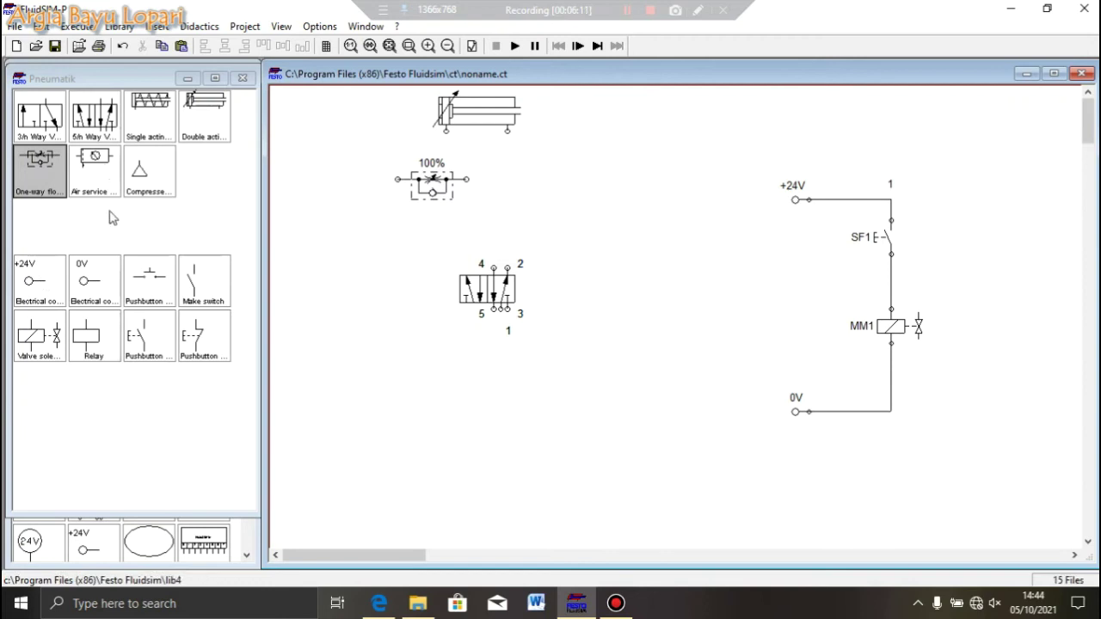
pyautogui.moveTo(149, 170); pyautogui.dragTo(322, 379)
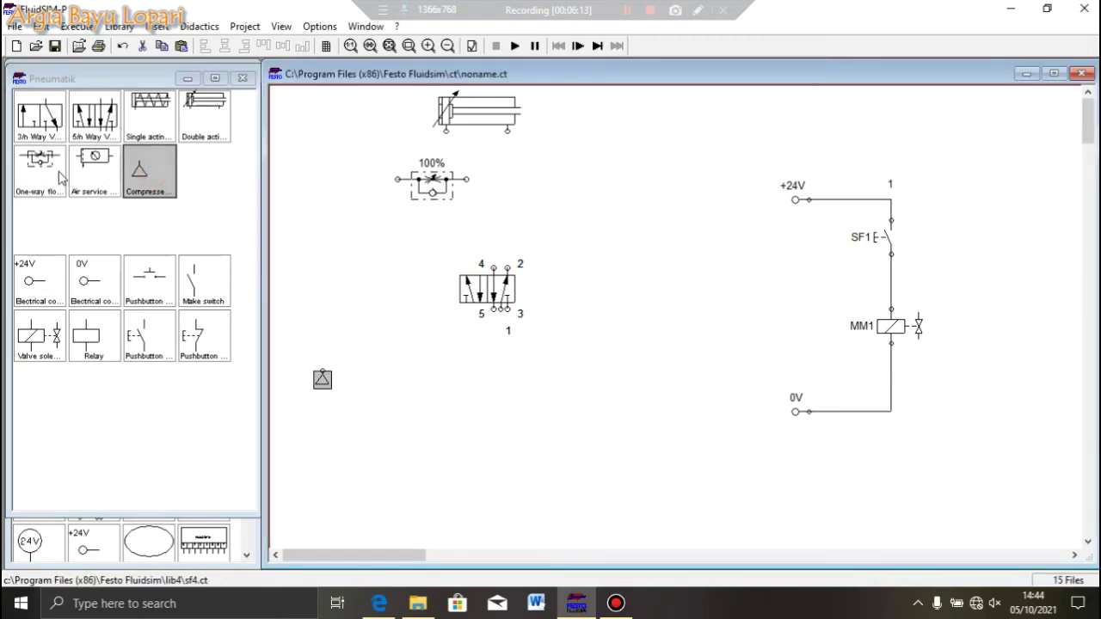
pyautogui.moveTo(86, 172); pyautogui.dragTo(384, 332)
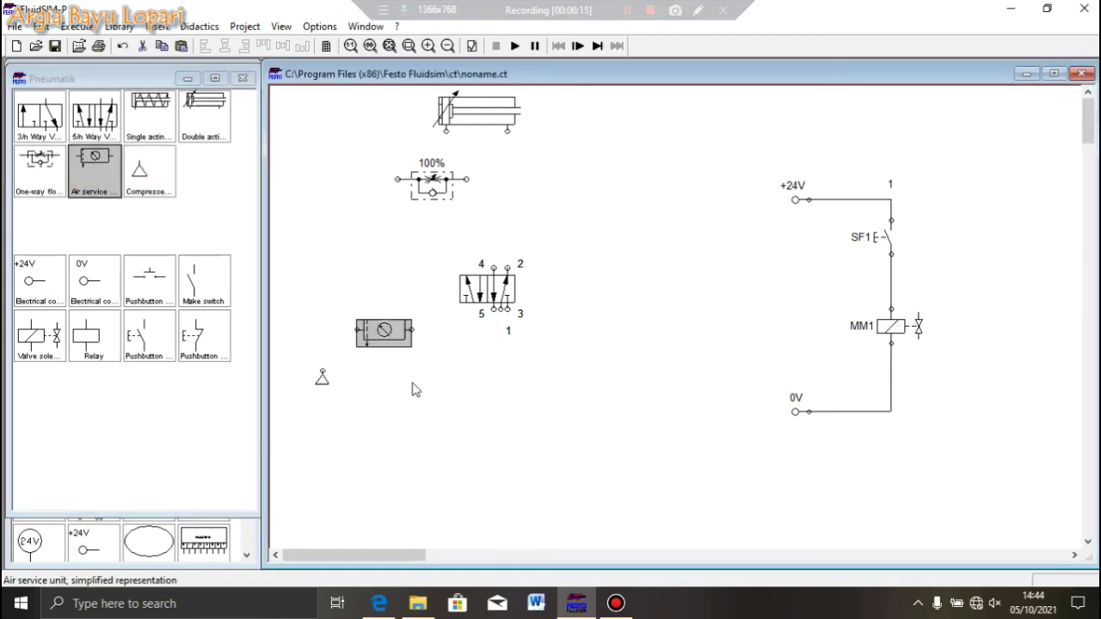
pyautogui.click(414, 390)
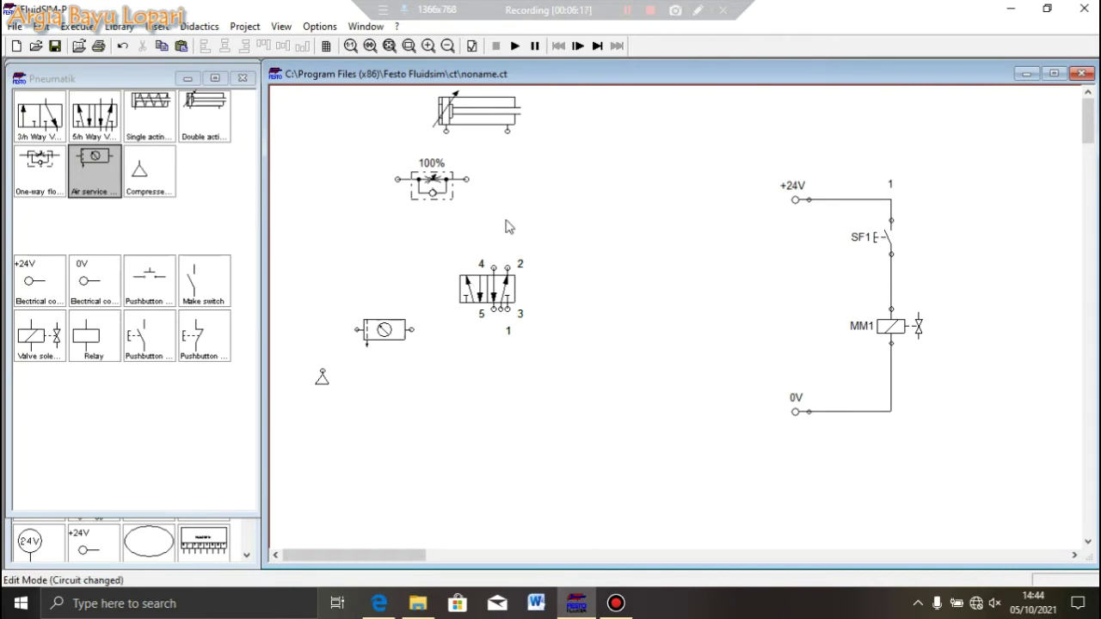
pyautogui.moveTo(321, 372); pyautogui.dragTo(501, 310)
# Rotate the one-way flow control valve to vertical, duplicate it, and position one valve under each cylinder port.
pyautogui.rightClick(445, 190)
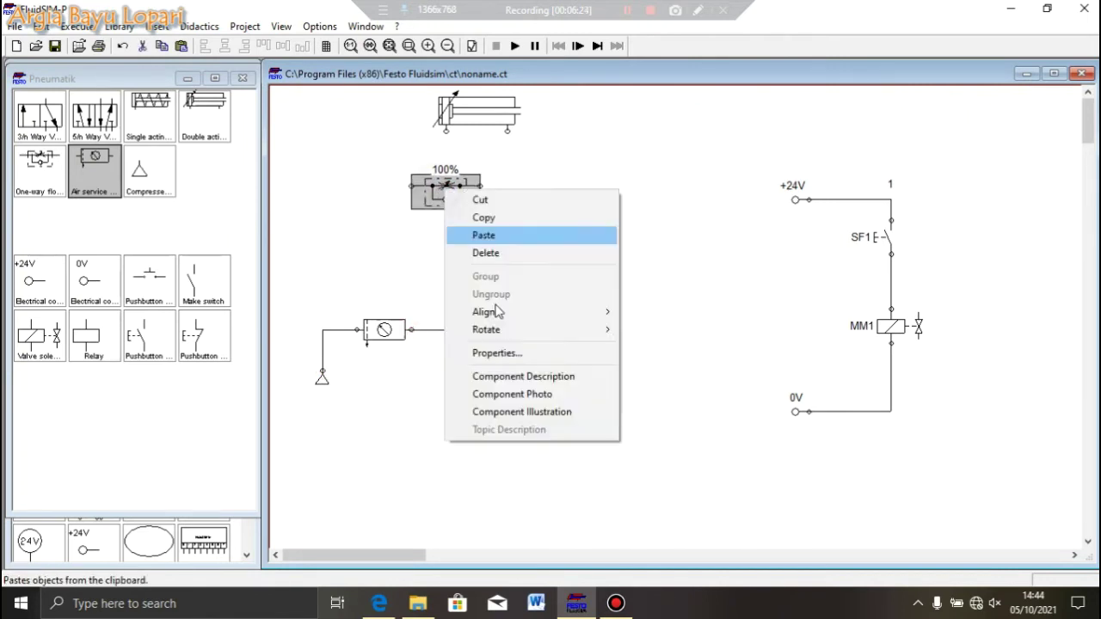
pyautogui.click(656, 330)
pyautogui.rightClick(445, 202)
pyautogui.click(481, 232)
pyautogui.hotkey('ctrl', 'v')
pyautogui.moveTo(572, 228); pyautogui.dragTo(510, 195)
# Connect each flow control valve between its cylinder port and the 5/n way valve, left to port 4 and right to port 2.
pyautogui.moveTo(445, 195); pyautogui.dragTo(446, 132)
pyautogui.moveTo(508, 158); pyautogui.dragTo(507, 131)
pyautogui.moveTo(508, 227); pyautogui.dragTo(507, 267)
pyautogui.moveTo(447, 227); pyautogui.dragTo(494, 267)
# Add exhaust terminators to ports 5 and 3 of the 5/n way valve.
pyautogui.doubleClick(494, 310)
pyautogui.click(566, 341)
pyautogui.click(548, 440)
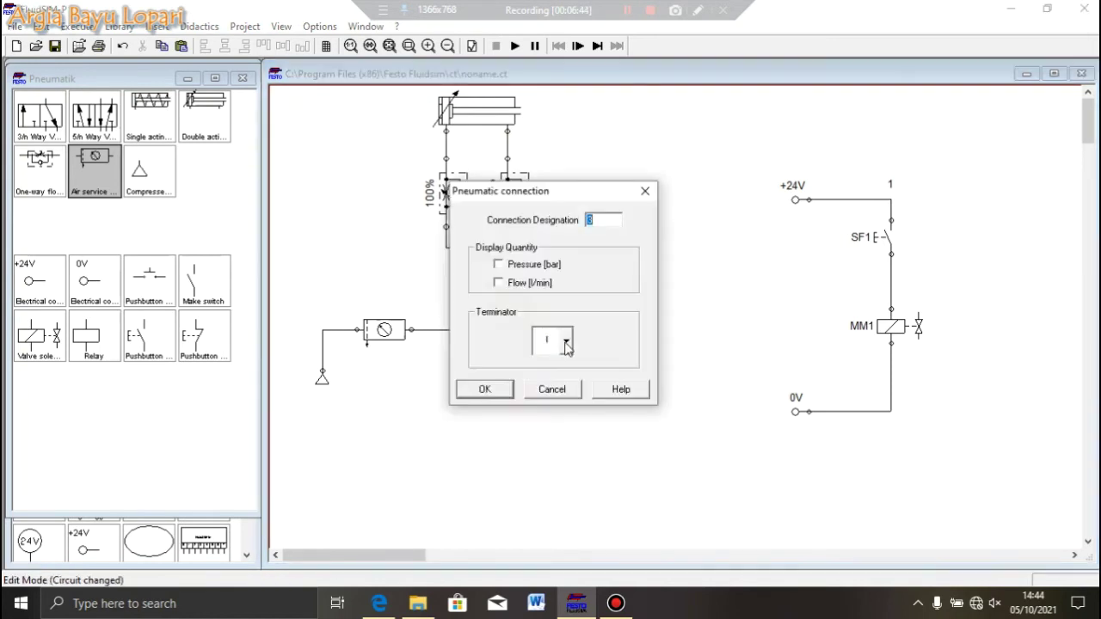
pyautogui.press('Return')
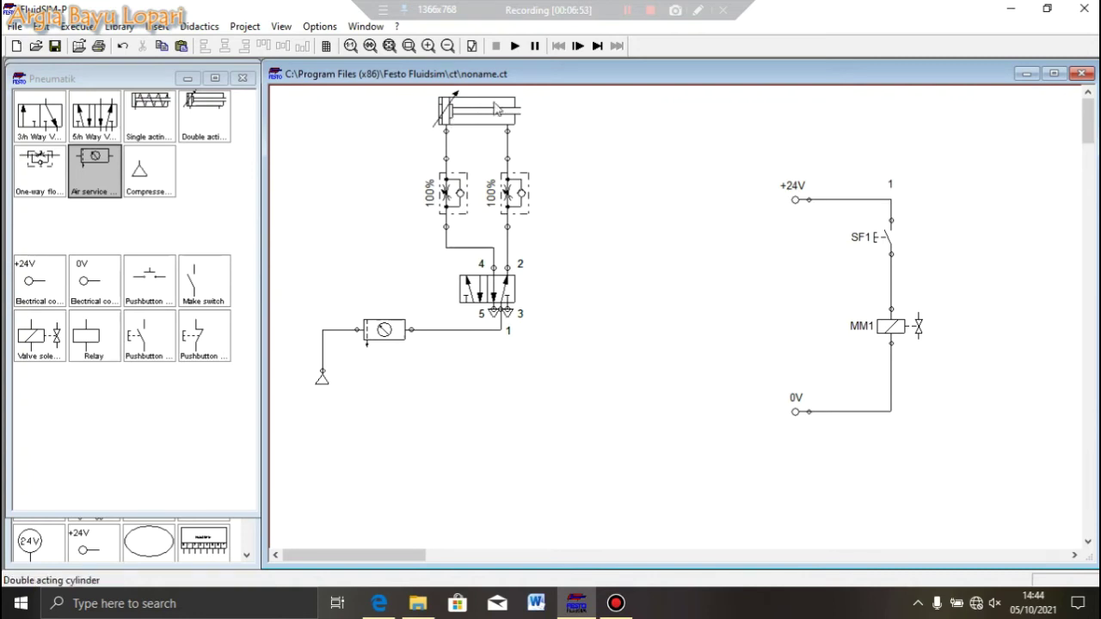
# Set the opening level of the left flow control valve to 49% and the right one to 52%.
pyautogui.doubleClick(447, 199)
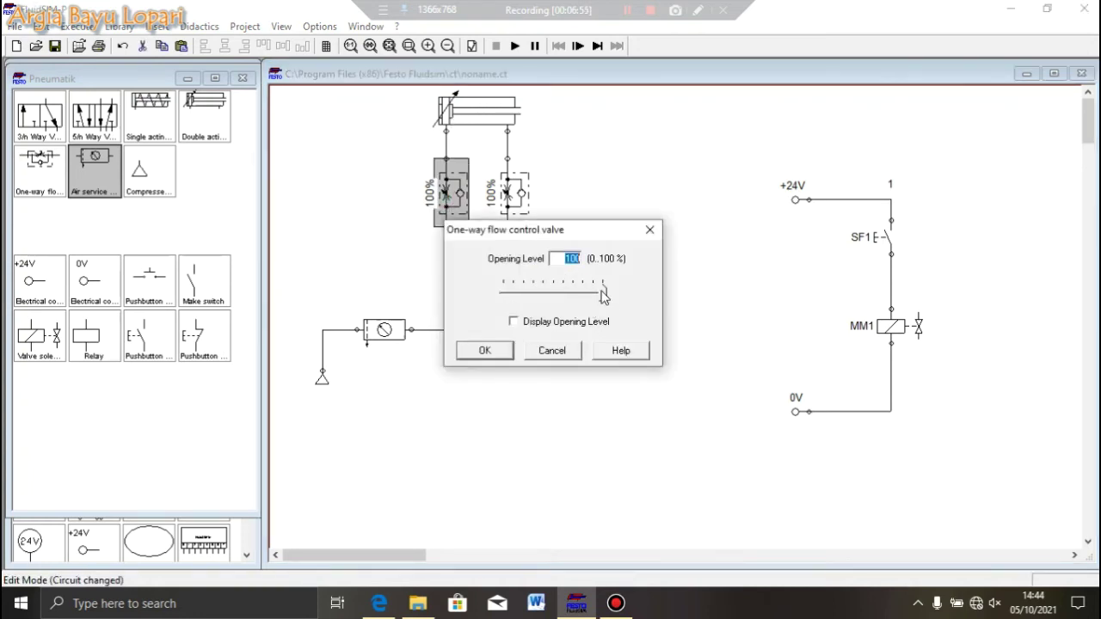
pyautogui.moveTo(603, 294); pyautogui.dragTo(552, 294)
pyautogui.click(476, 353)
pyautogui.doubleClick(514, 191)
pyautogui.moveTo(601, 294); pyautogui.dragTo(555, 295)
pyautogui.click(487, 350)
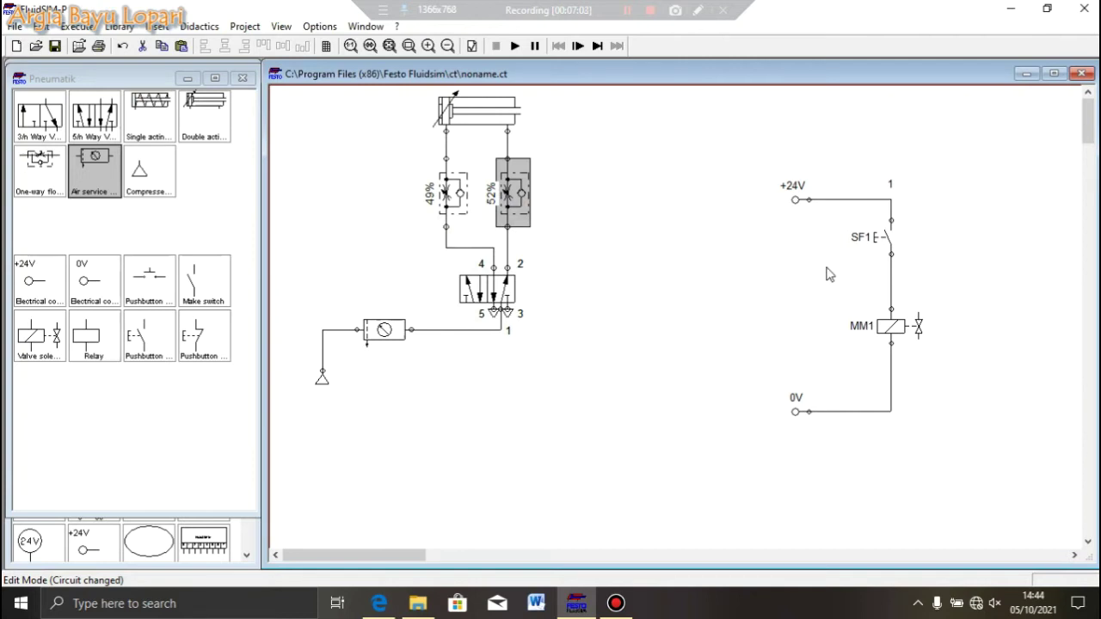
# Consult the PDF's electrical control instructions and shift the whole existing electrical circuit left to make room for another branch.
pyautogui.click(393, 607)
pyautogui.scroll(-10, 537, 385)
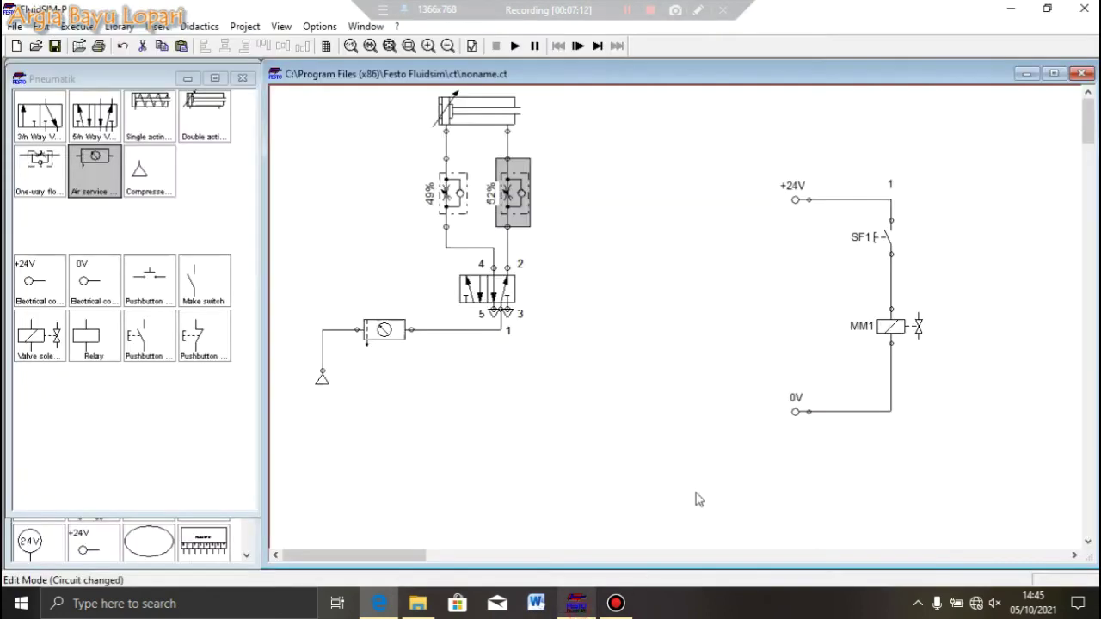
pyautogui.click(576, 602)
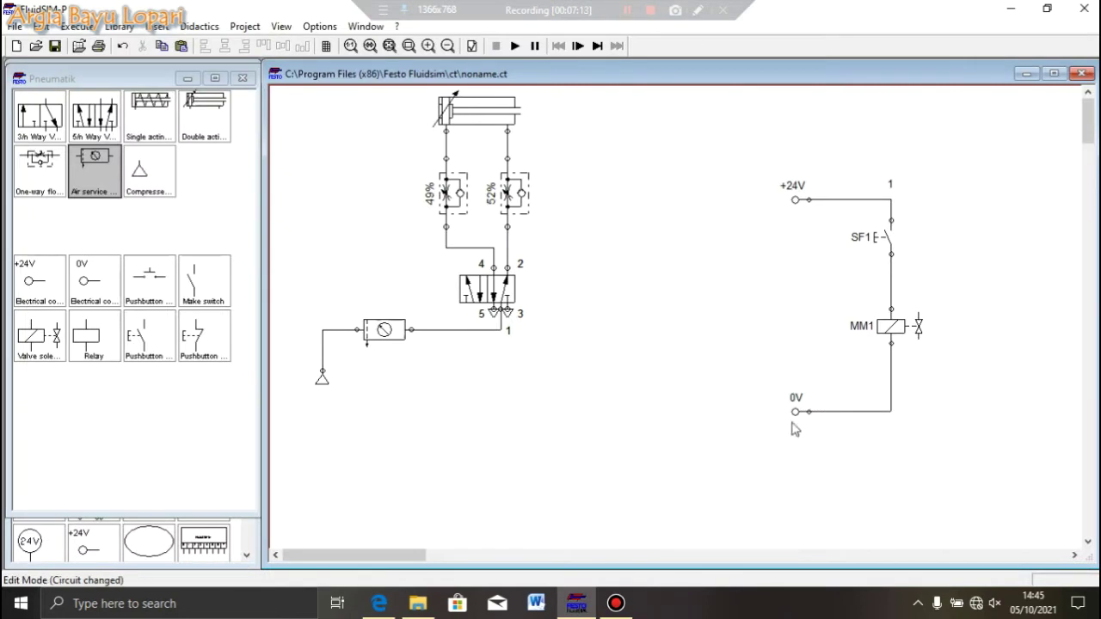
pyautogui.moveTo(762, 444); pyautogui.dragTo(967, 163)
pyautogui.moveTo(905, 326); pyautogui.dragTo(829, 321)
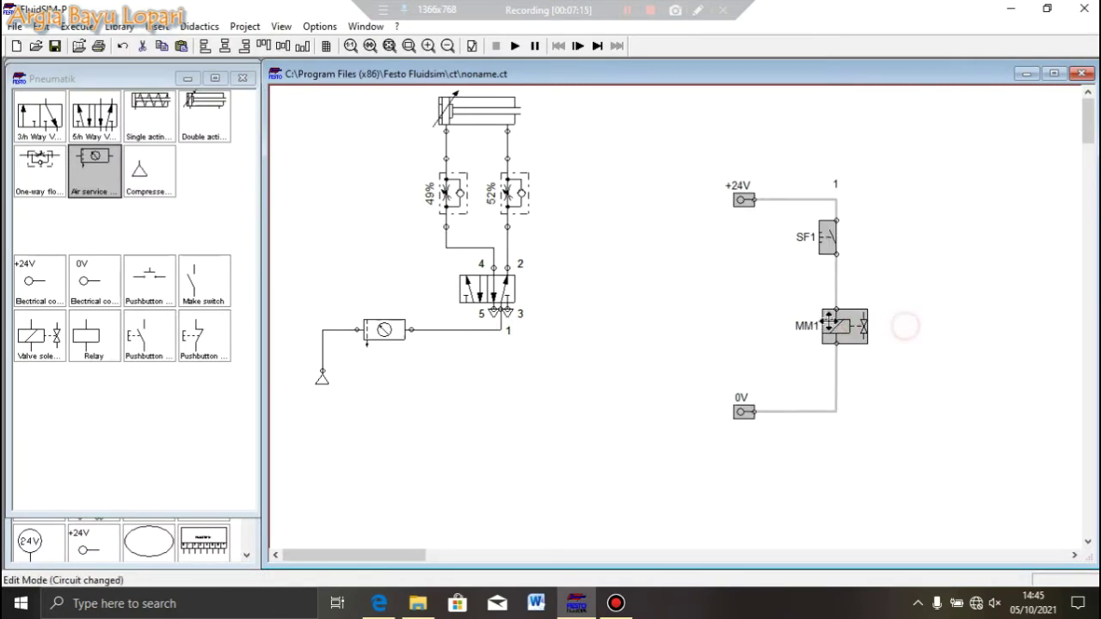
pyautogui.click(865, 376)
# Add a make pushbutton and a valve solenoid as a second branch wired in parallel between +24V and 0V.
pyautogui.moveTo(149, 335); pyautogui.dragTo(897, 231)
pyautogui.moveTo(40, 336); pyautogui.dragTo(909, 323)
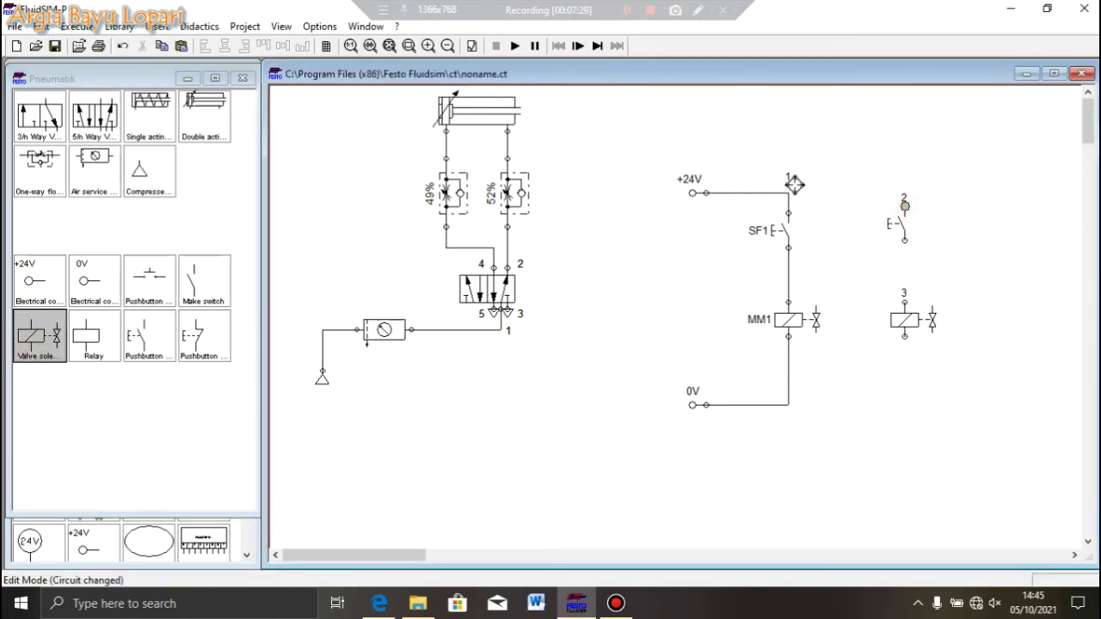
pyautogui.moveTo(794, 184); pyautogui.dragTo(904, 206)
pyautogui.moveTo(902, 334); pyautogui.dragTo(788, 403)
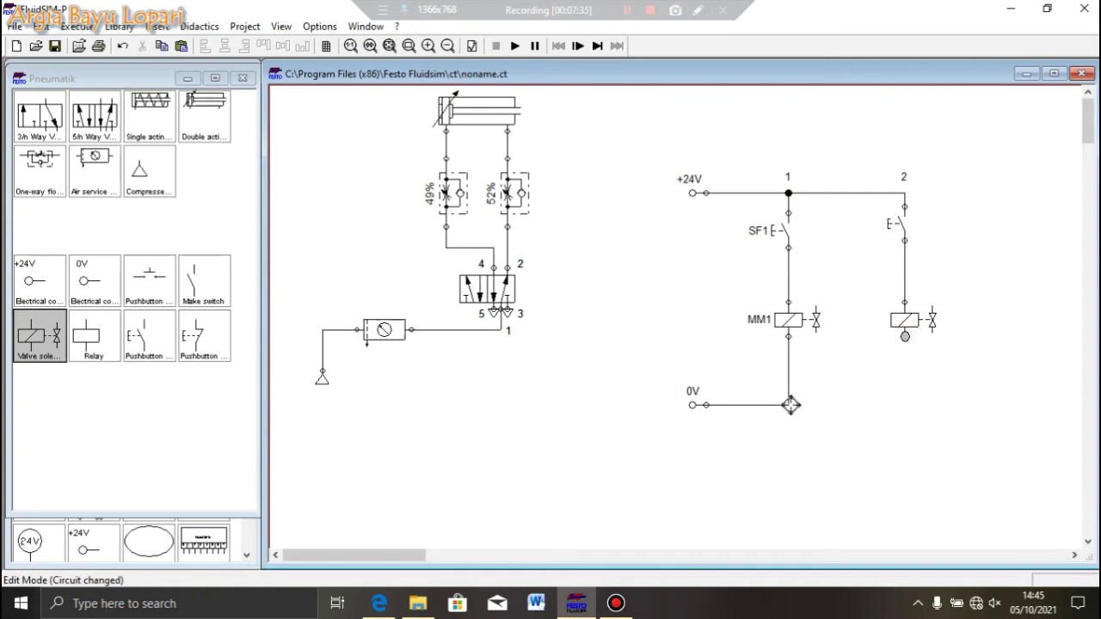
# Label the second branch's pushbutton SF2 and its valve solenoid MM2.
pyautogui.click(899, 231)
pyautogui.doubleClick(899, 230)
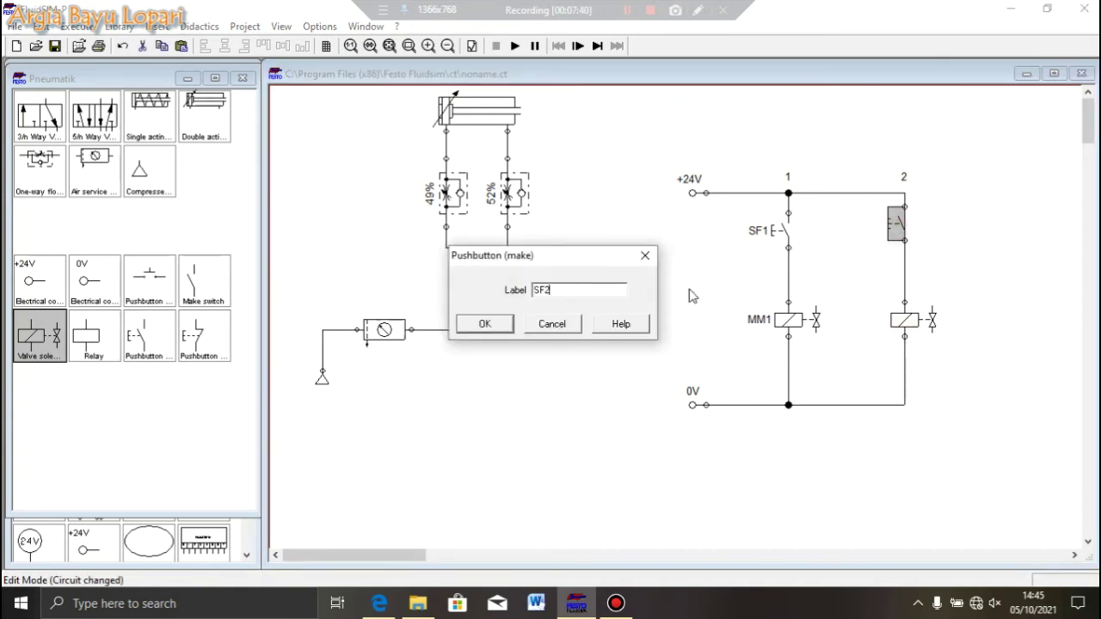
pyautogui.click(485, 324)
pyautogui.click(918, 320)
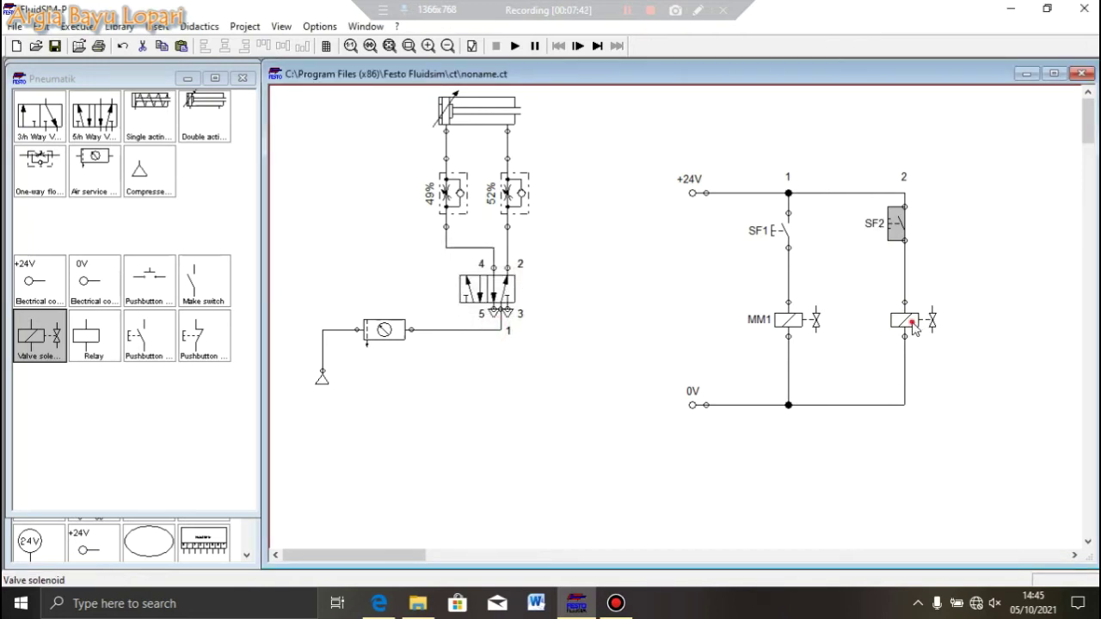
pyautogui.doubleClick(918, 320)
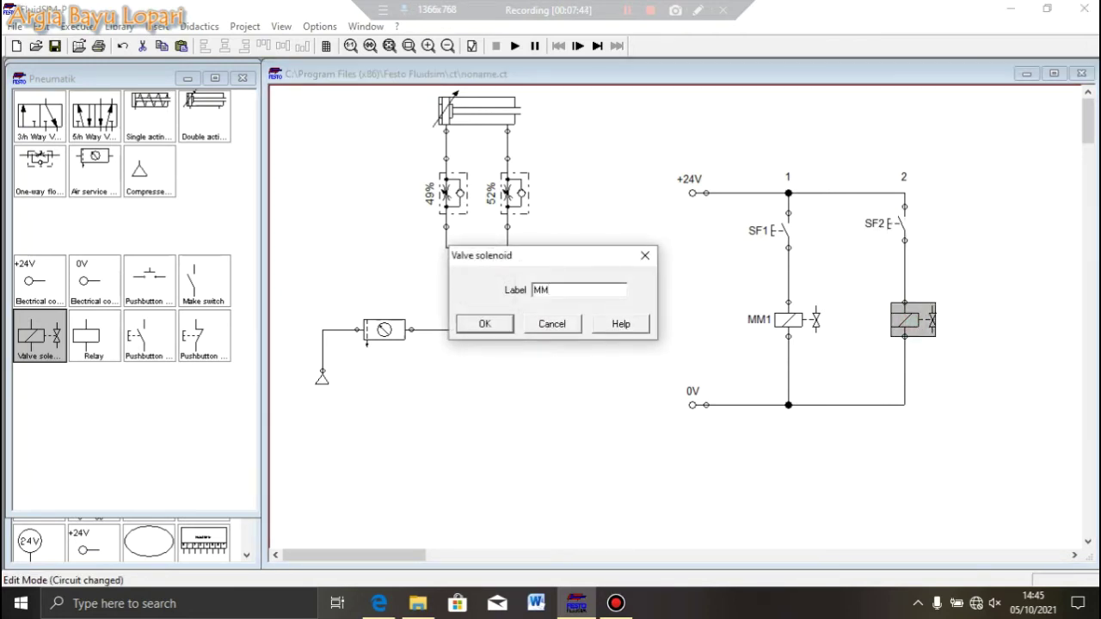
pyautogui.write('MM2')
pyautogui.click(500, 327)
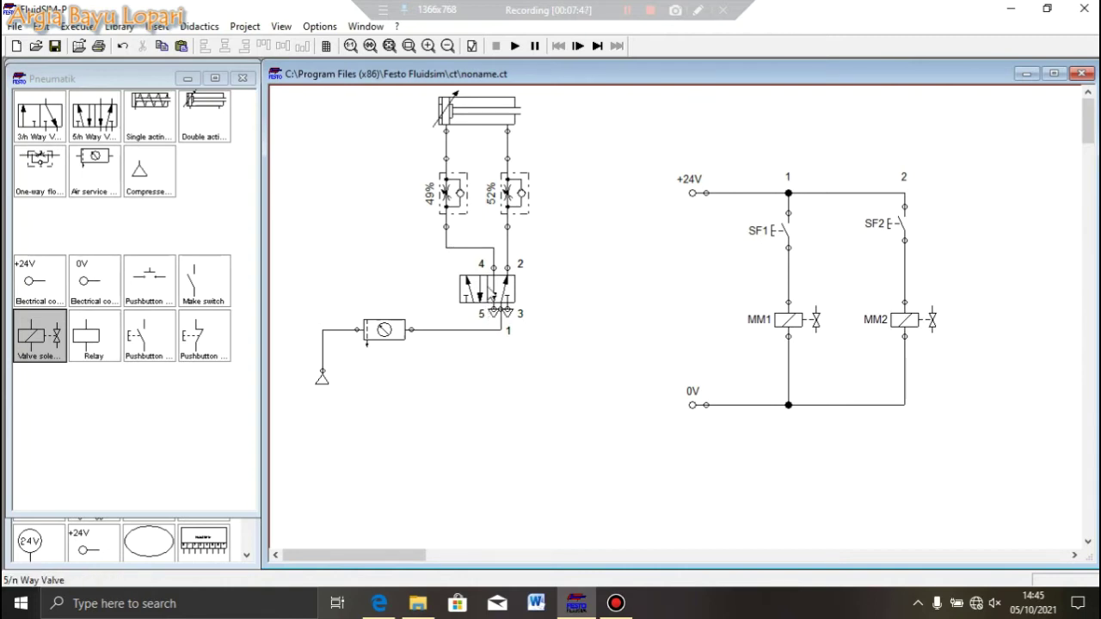
# Configure the 5/n way valve with electrical solenoid actuation on both its left and right sides.
pyautogui.doubleClick(494, 290)
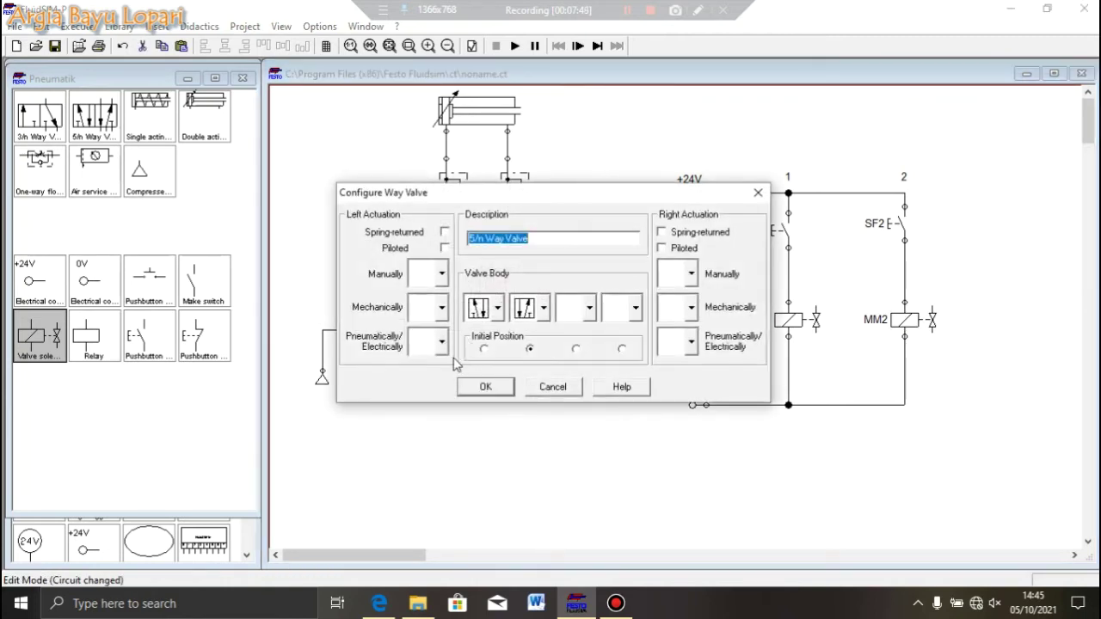
pyautogui.click(441, 343)
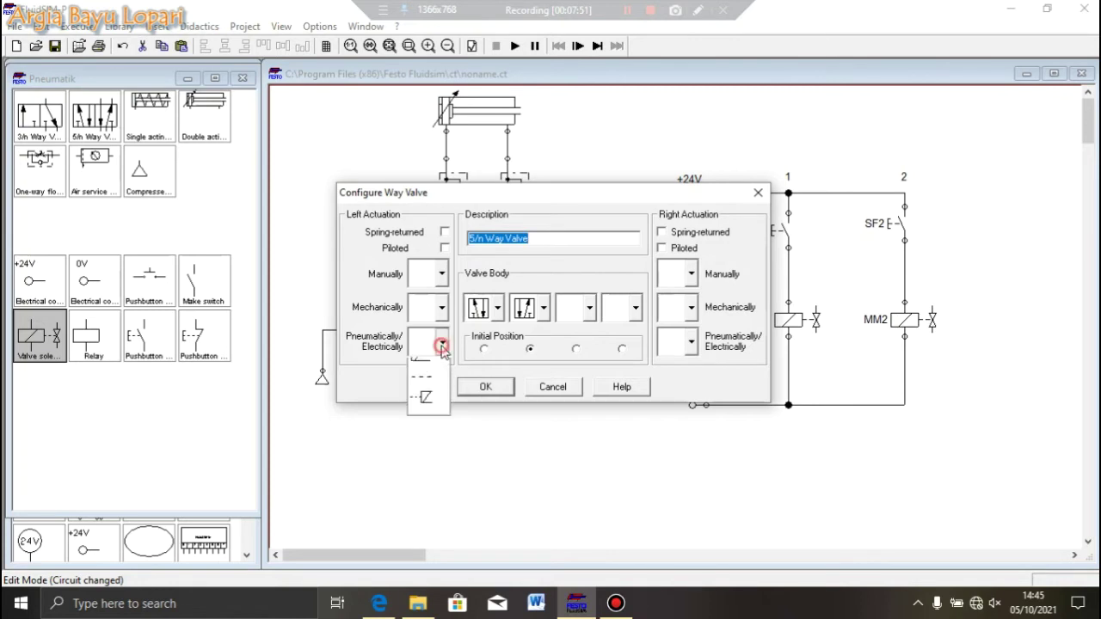
pyautogui.click(422, 398)
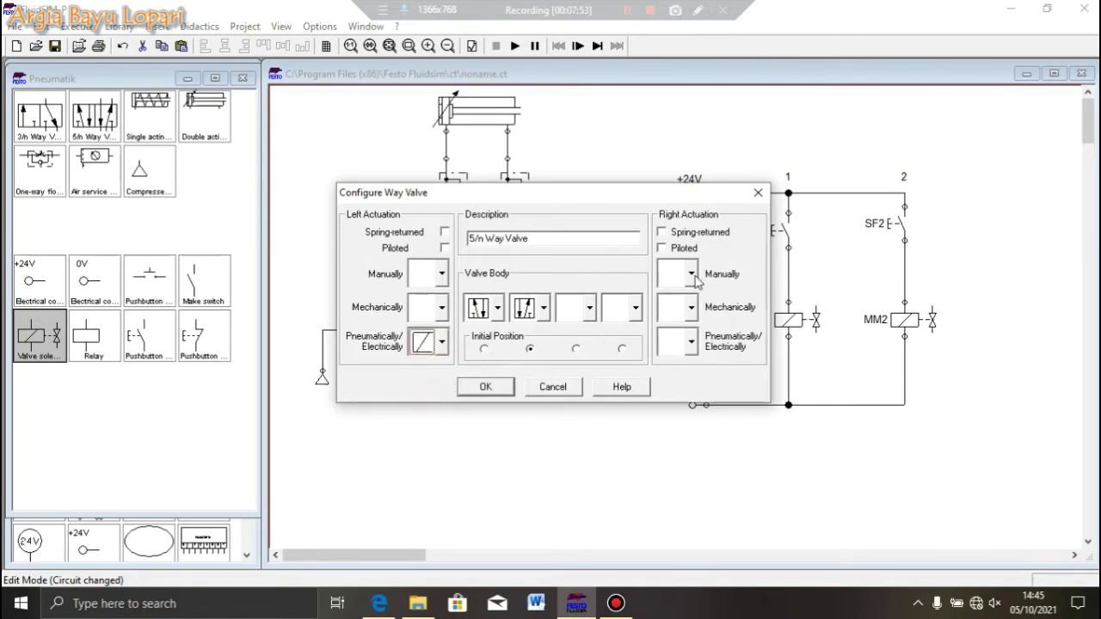
pyautogui.click(691, 344)
pyautogui.click(664, 399)
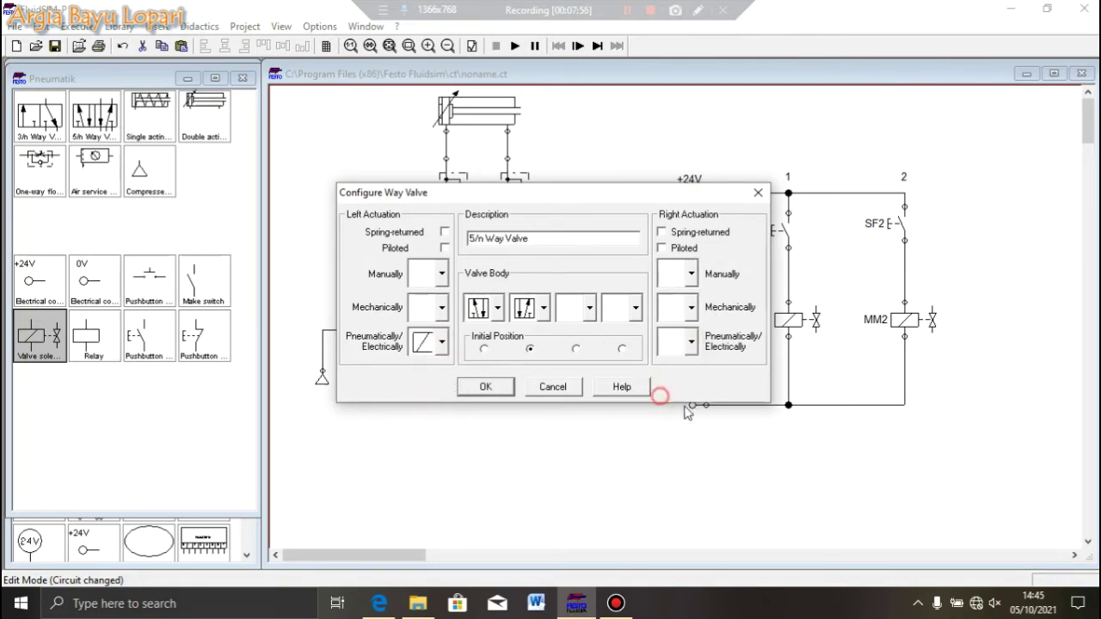
pyautogui.click(485, 387)
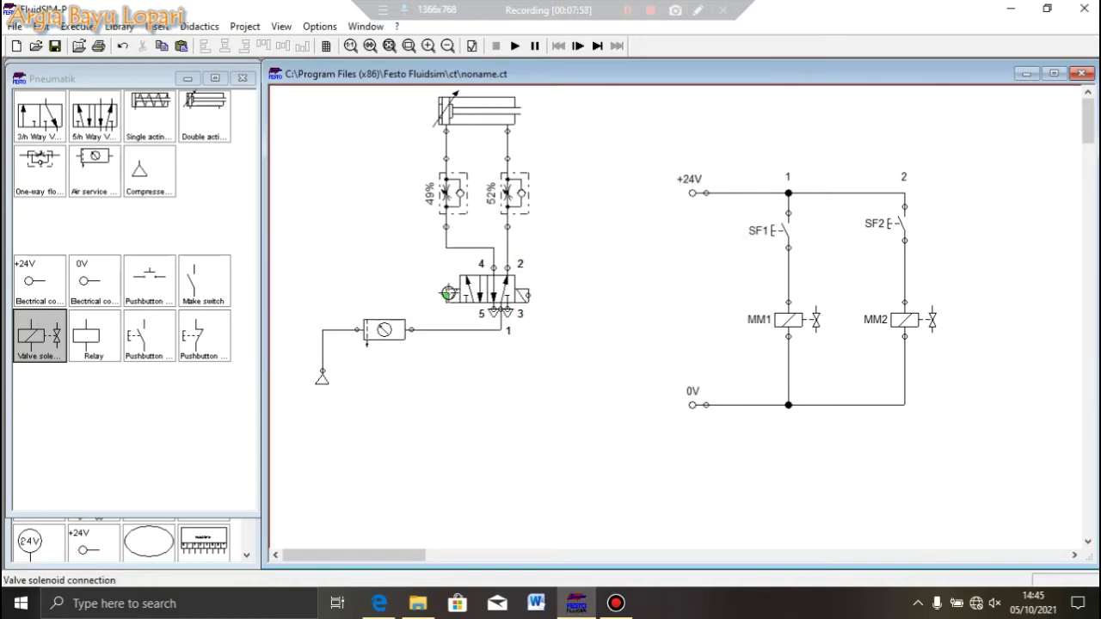
# Label the 5/n way valve's left solenoid connection MM1 and its right one MM2.
pyautogui.doubleClick(448, 294)
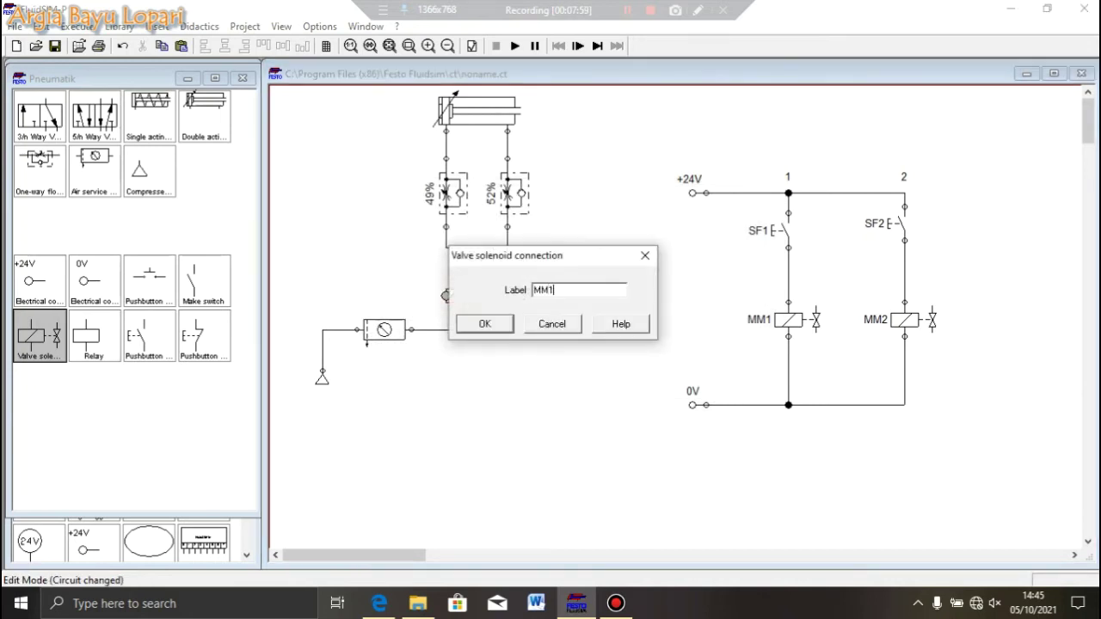
pyautogui.click(484, 325)
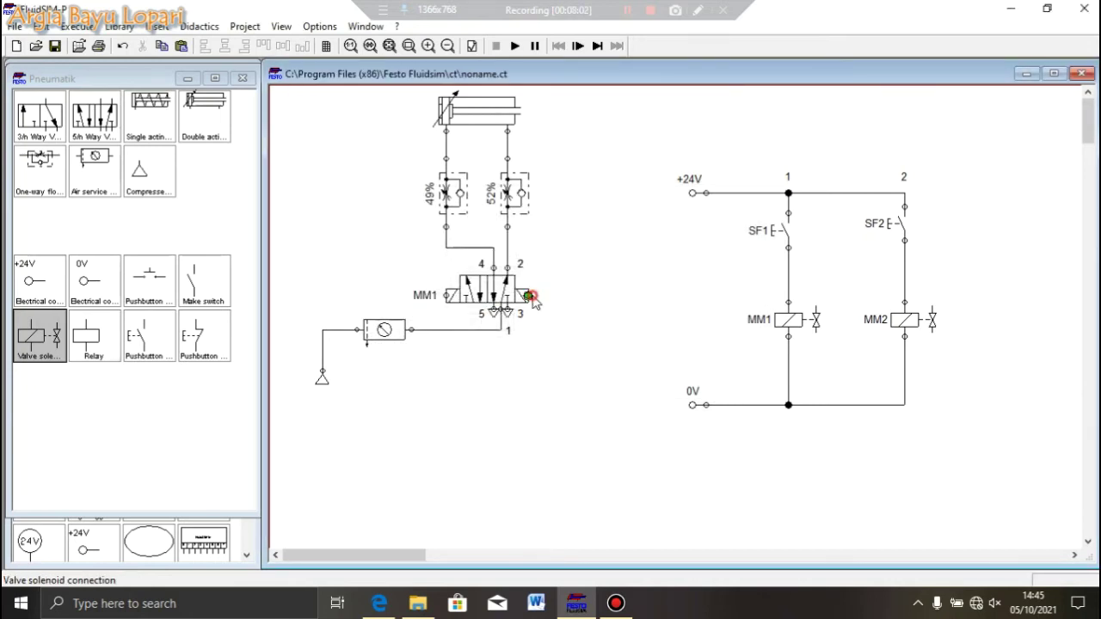
pyautogui.doubleClick(530, 296)
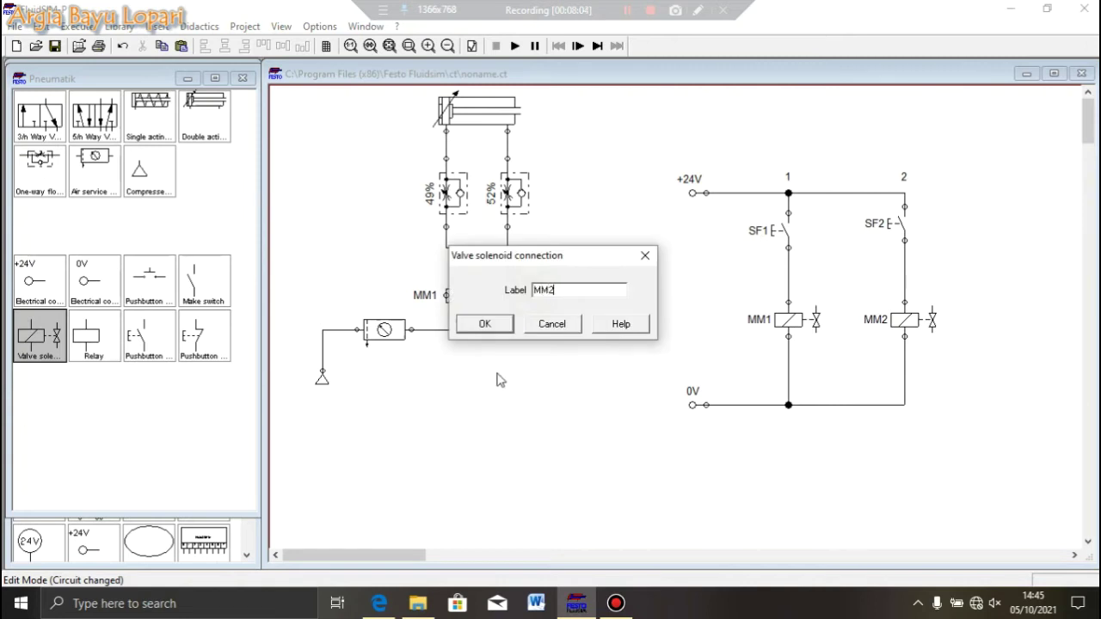
pyautogui.click(486, 326)
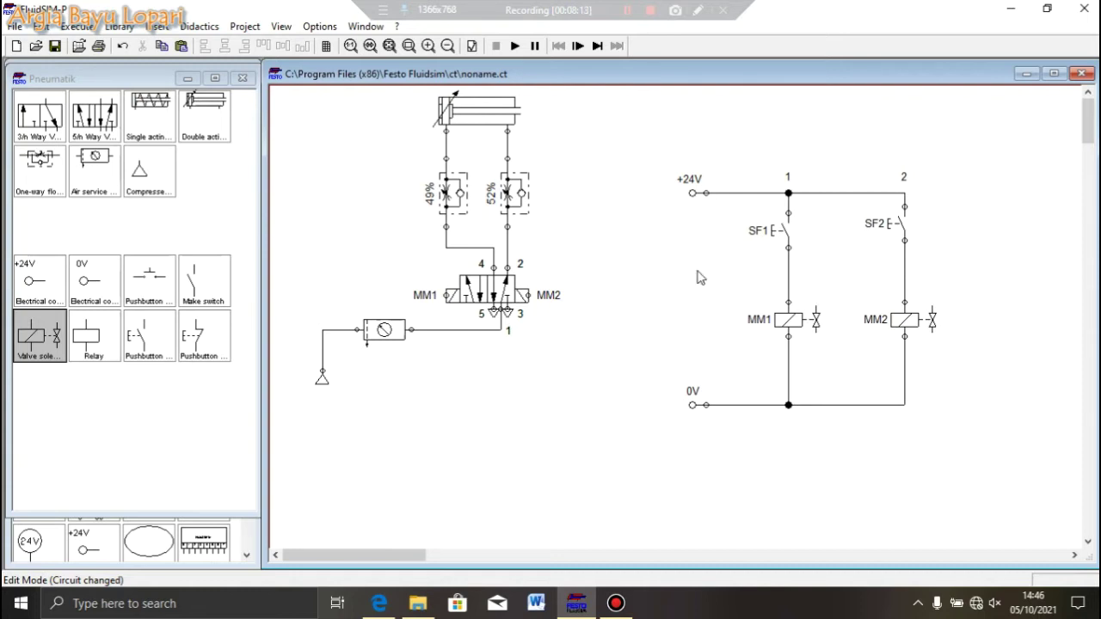
# Run the simulation and operate pushbuttons SF1 and SF2 in turn to extend and retract the double-acting cylinder.
pyautogui.click(517, 46)
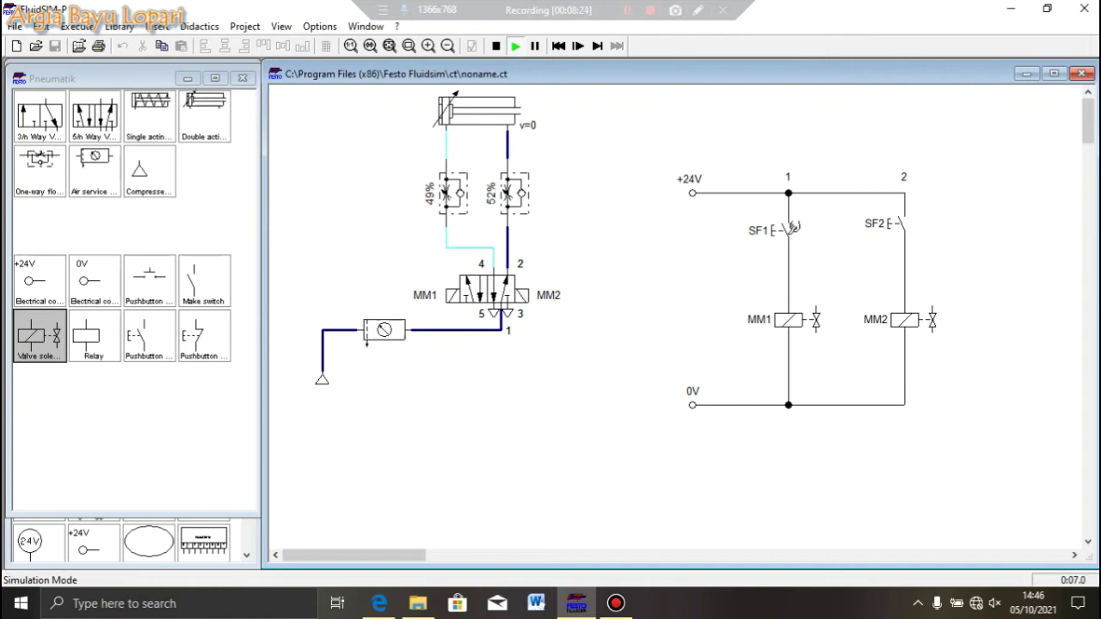
pyautogui.click(791, 228)
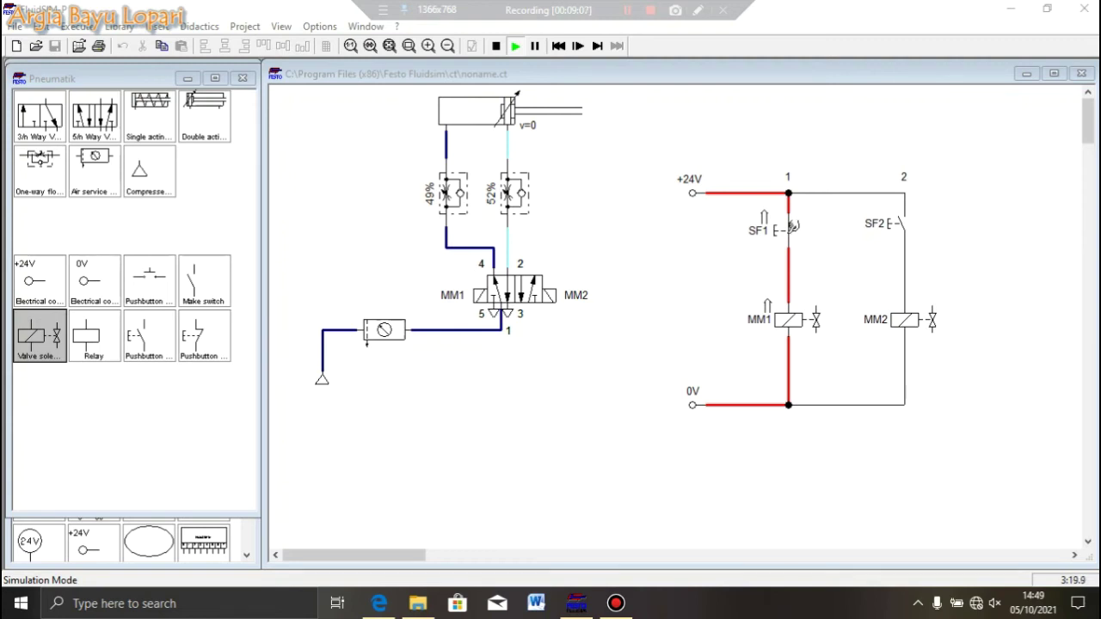
pyautogui.moveTo(792, 226); pyautogui.dragTo(792, 227)
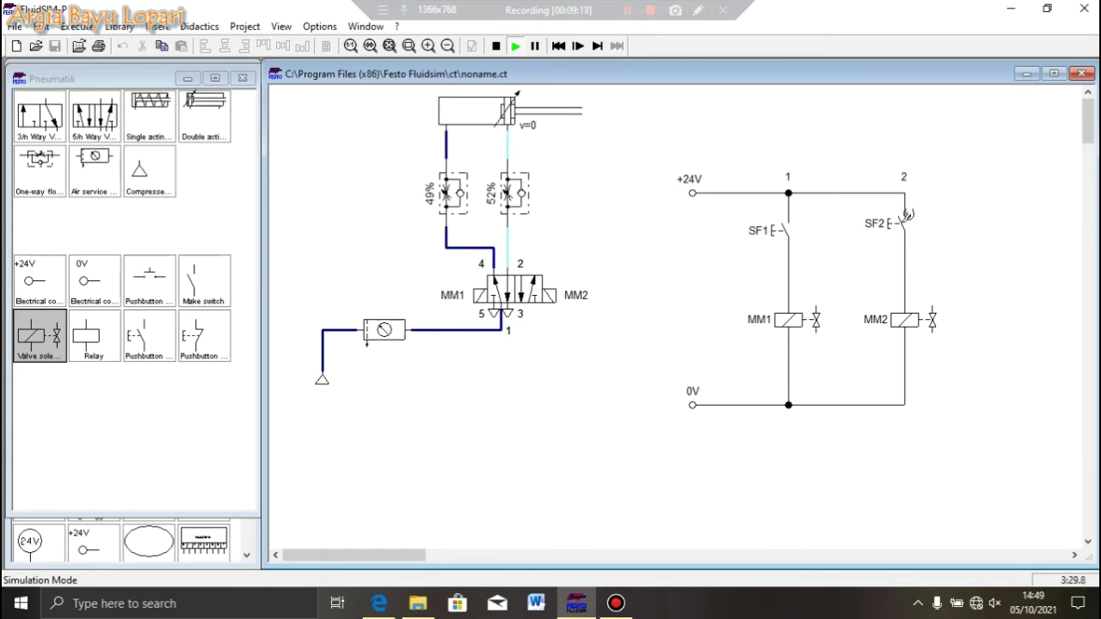
pyautogui.click(908, 216)
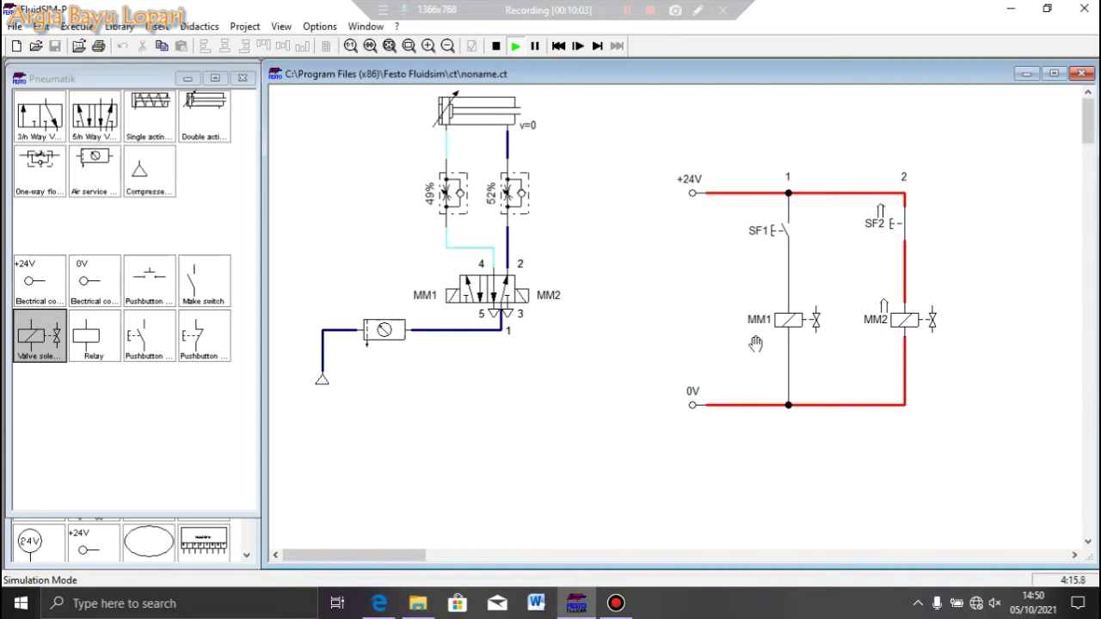
pyautogui.click(906, 220)
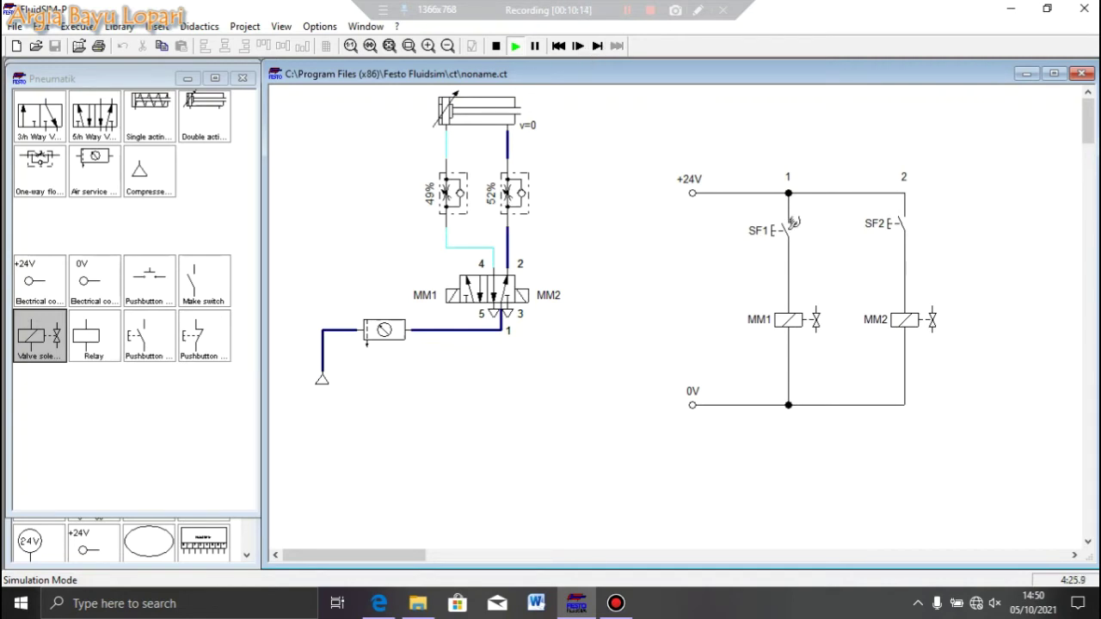
pyautogui.click(792, 222)
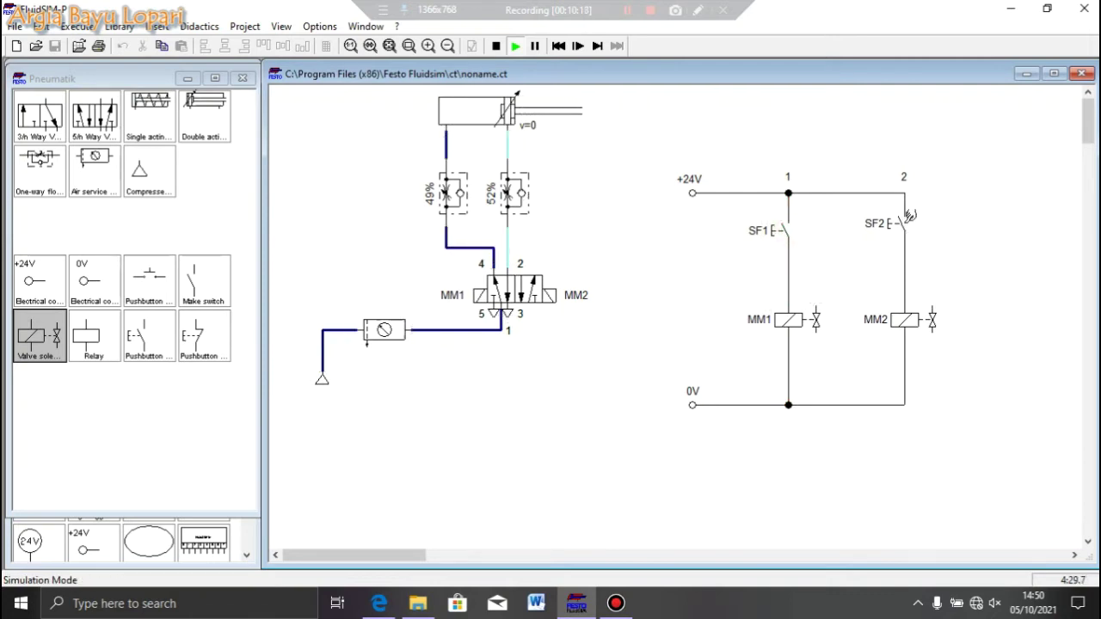
pyautogui.click(908, 216)
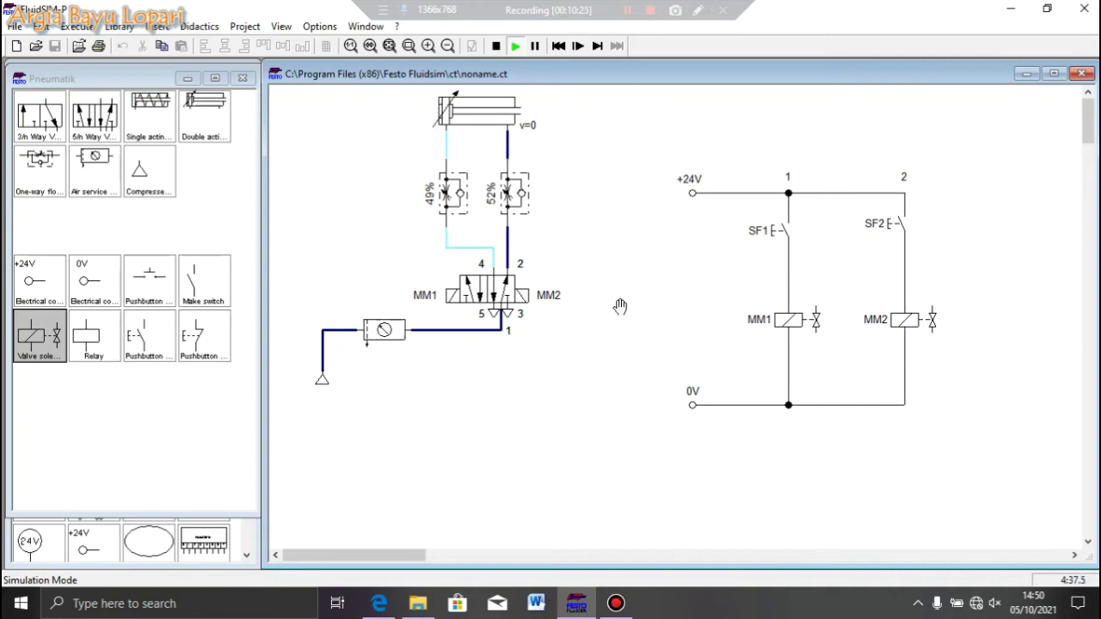
# Switch to the PDF guide and go to section f on indirect control of a single-acting cylinder.
pyautogui.click(379, 603)
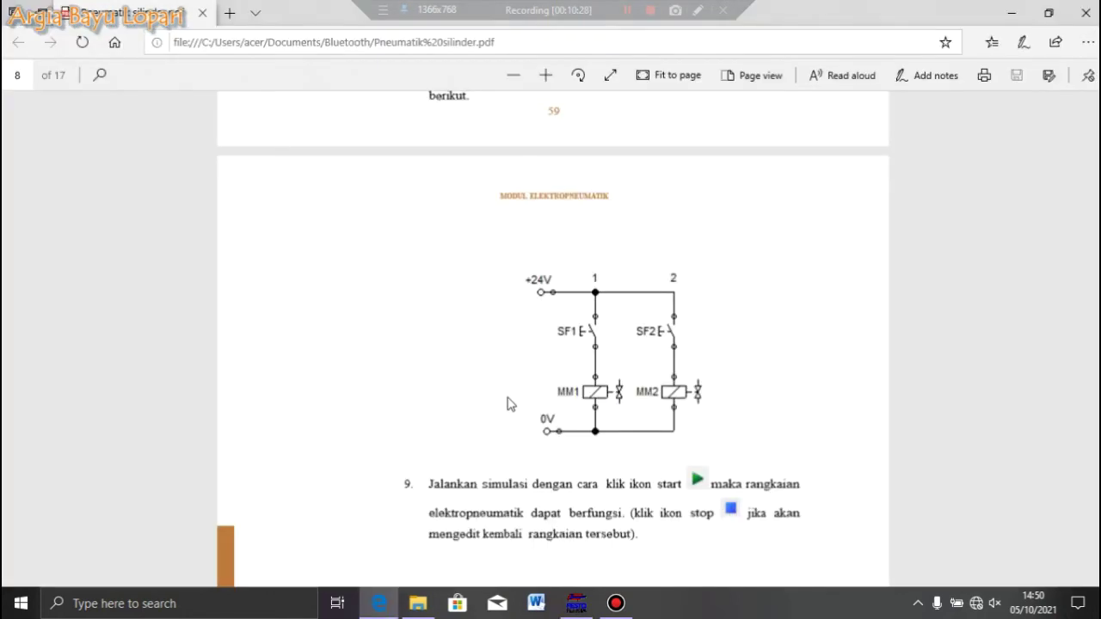
pyautogui.scroll(-5, 509, 403)
pyautogui.scroll(-15, 508, 401)
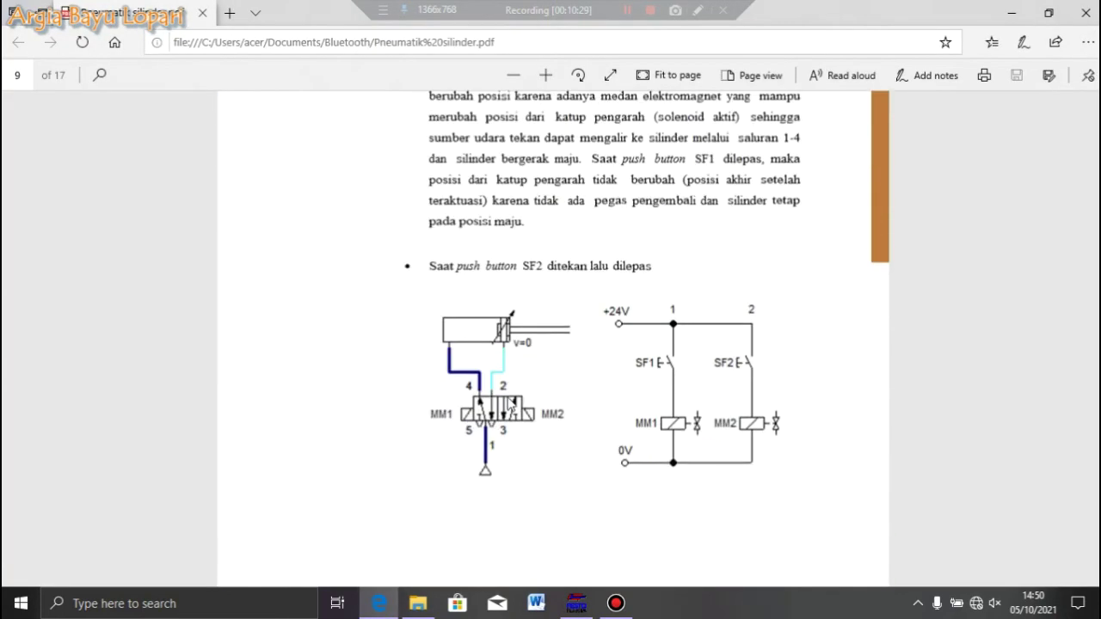
pyautogui.scroll(-4, 508, 401)
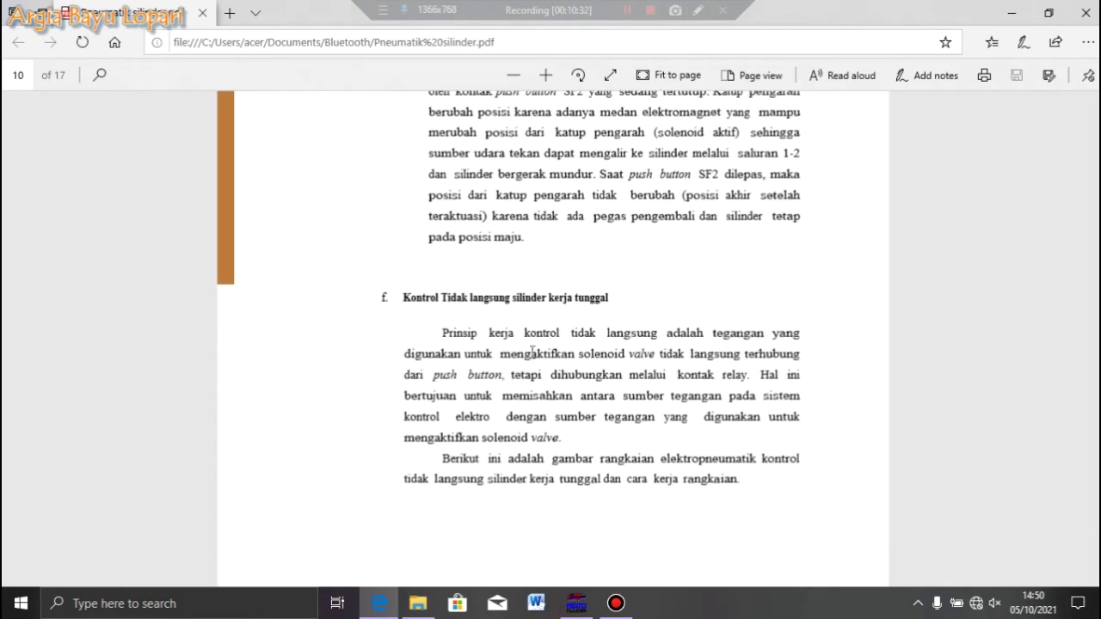
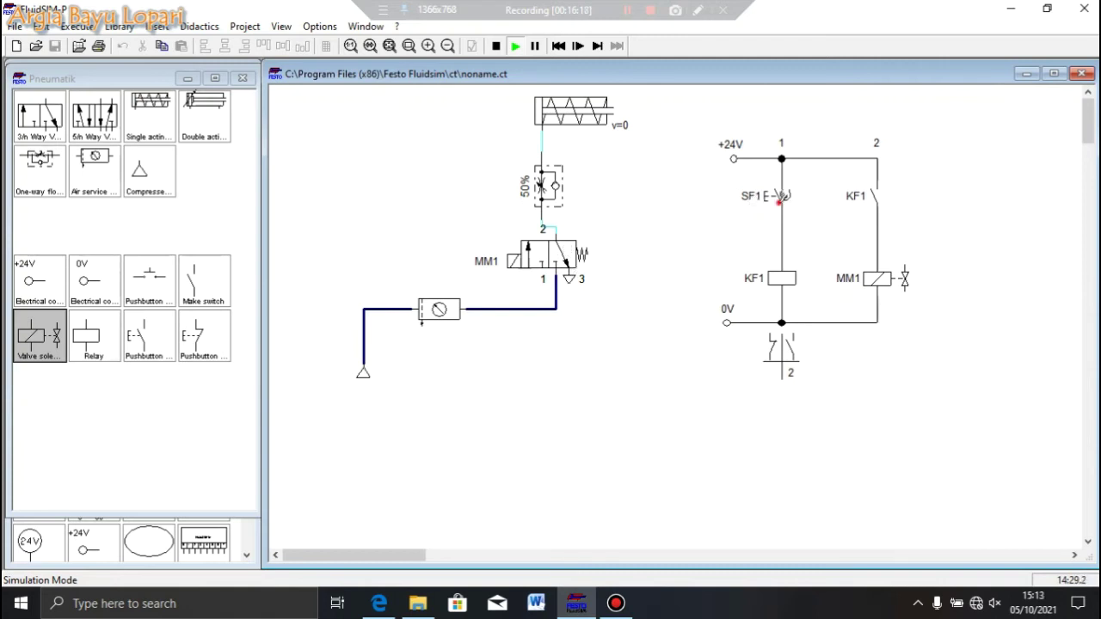
# Operate pushbutton SF1 several times in the relay-controlled single-acting cylinder simulation and stop the simulation.
pyautogui.click(780, 196)
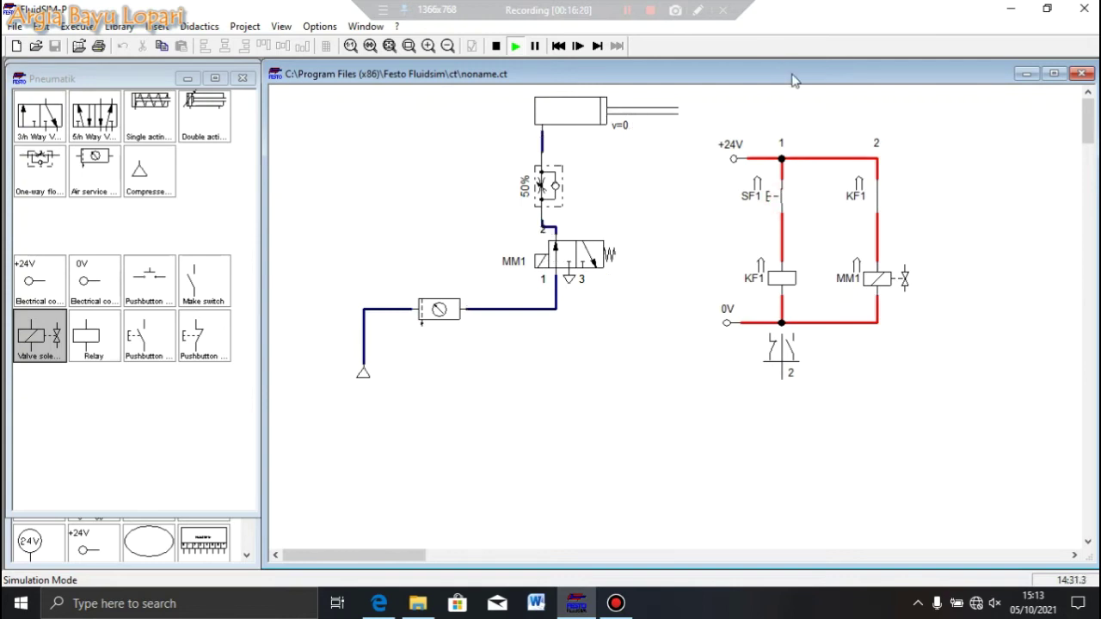
pyautogui.click(781, 196)
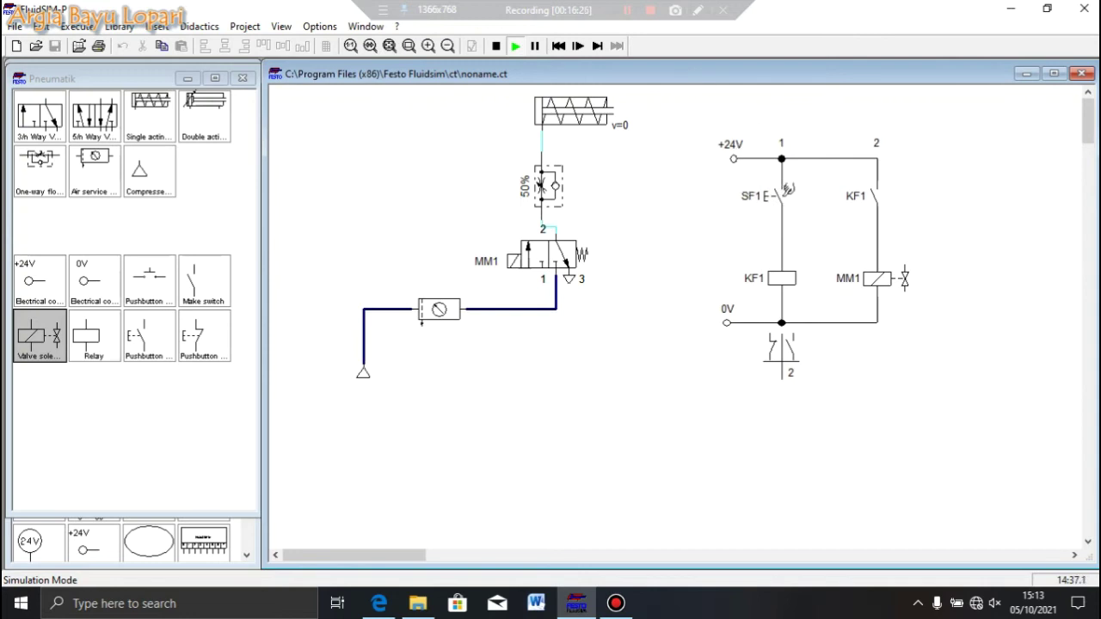
pyautogui.click(782, 190)
pyautogui.click(778, 195)
pyautogui.click(497, 46)
pyautogui.click(639, 239)
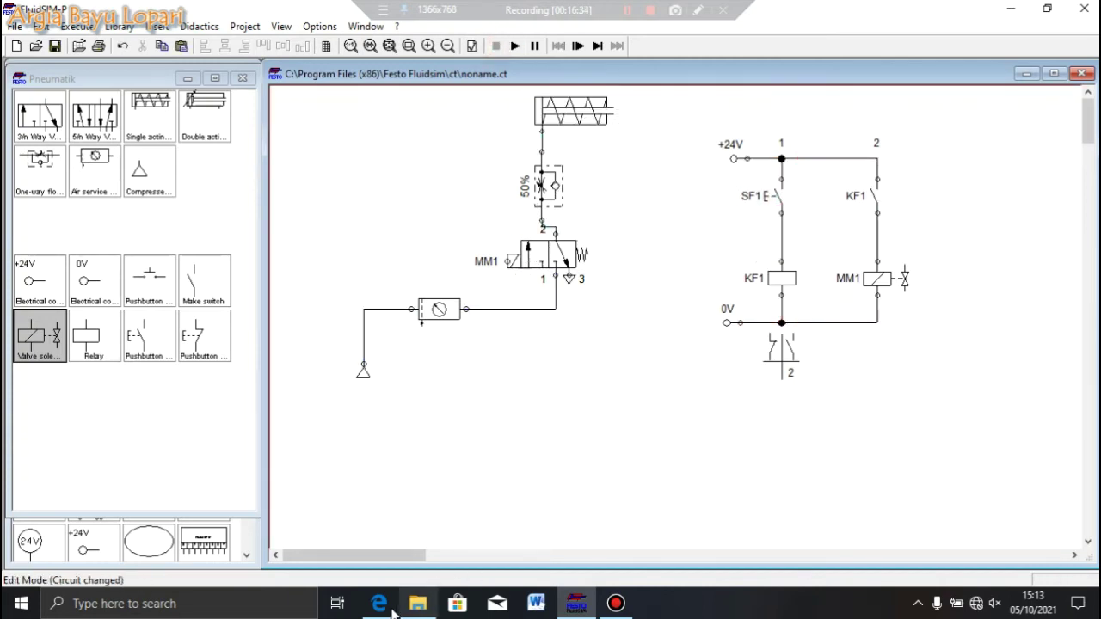
# Look up the indirect double-acting cylinder control diagram in section g of the PDF guide and return to FluidSIM.
pyautogui.hotkey('alt', 'Tab')
pyautogui.scroll(-10, 600, 371)
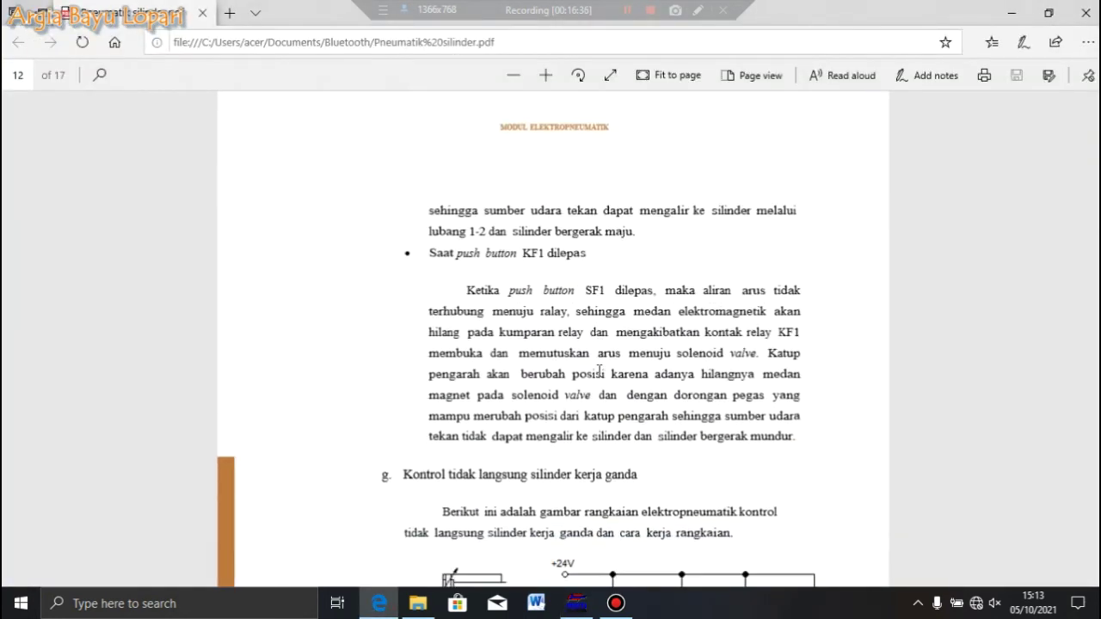
pyautogui.scroll(-2, 557, 370)
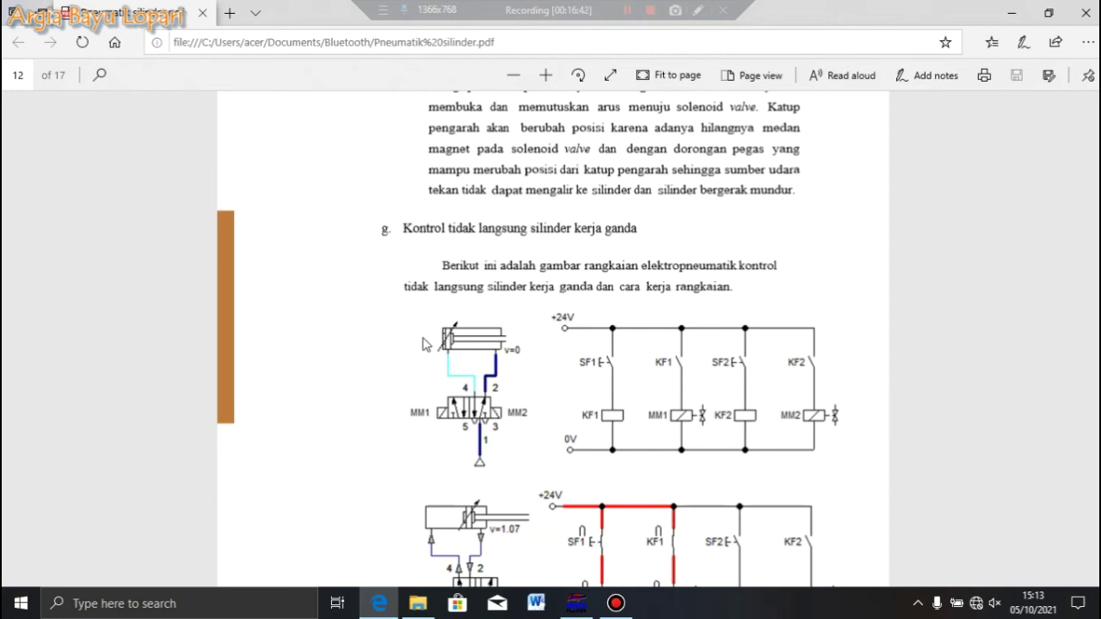
pyautogui.click(574, 605)
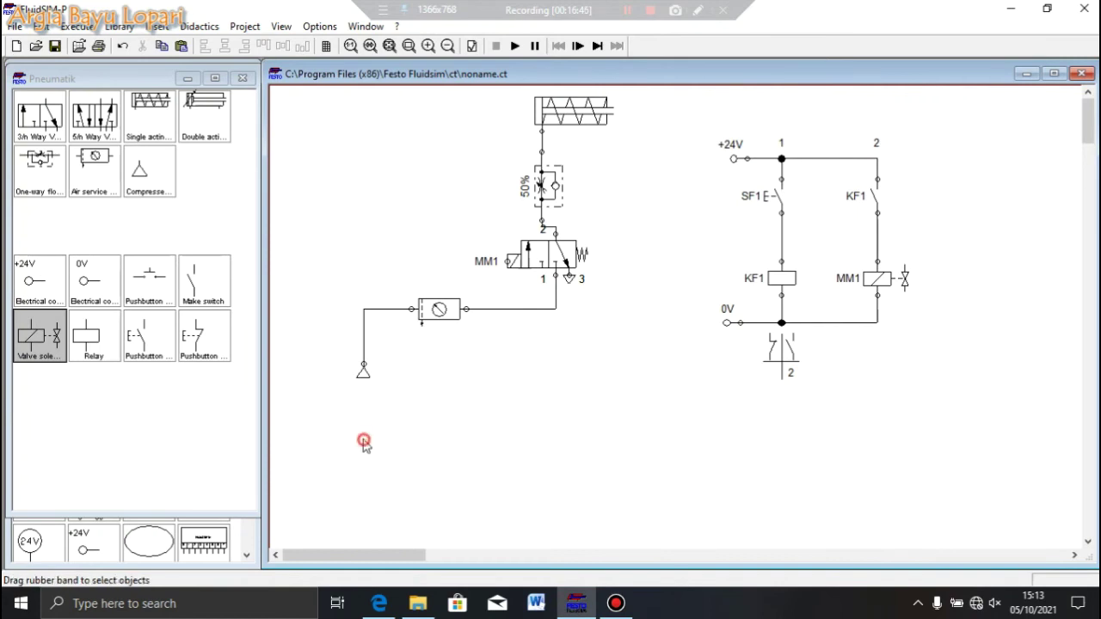
# Replace the single-acting pneumatic circuit with a 5/n way valve and a double-acting cylinder above it.
pyautogui.moveTo(315, 416); pyautogui.dragTo(676, 81)
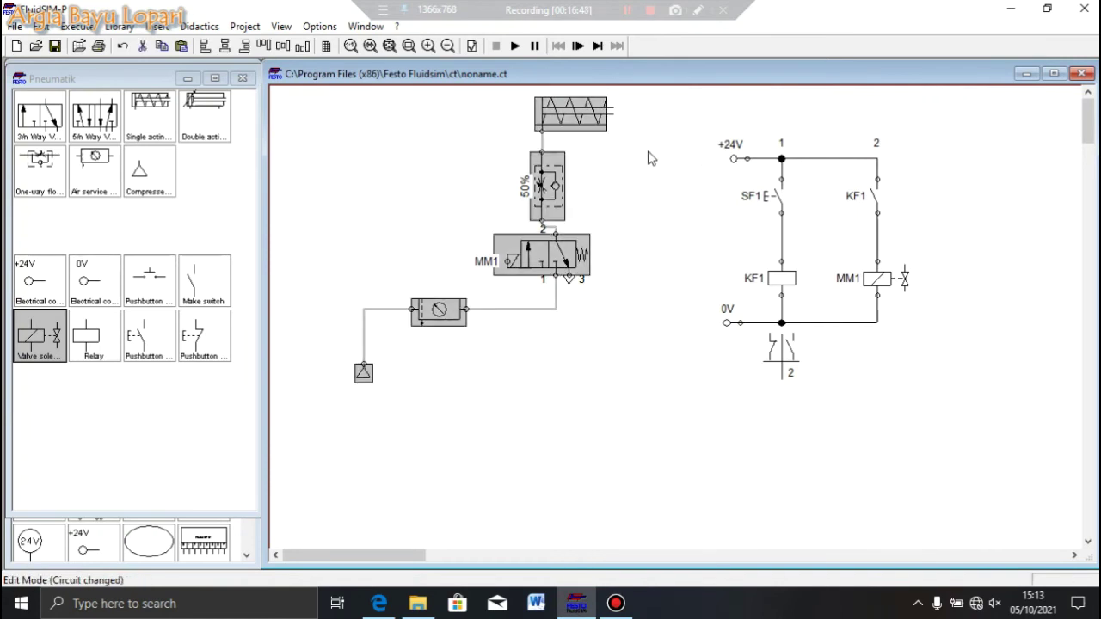
pyautogui.press('Delete')
pyautogui.moveTo(99, 133); pyautogui.dragTo(469, 262)
pyautogui.moveTo(203, 132); pyautogui.dragTo(458, 120)
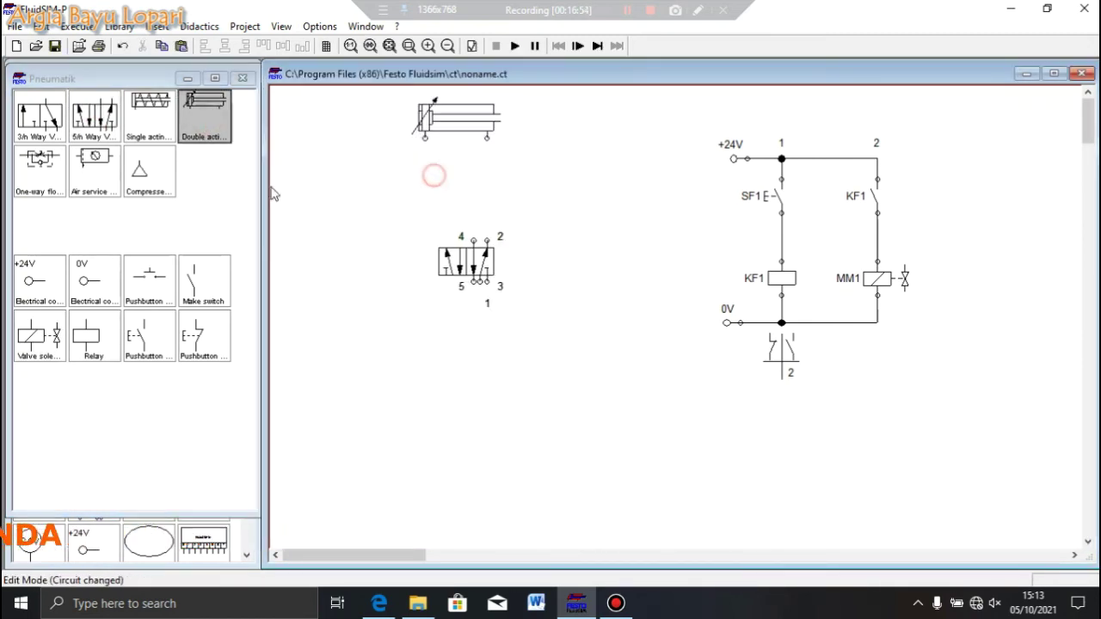
# Place a one-way flow control valve, a compressed air supply and an air service unit, and connect the supply to the service unit.
pyautogui.moveTo(39, 170); pyautogui.dragTo(415, 197)
pyautogui.moveTo(163, 190); pyautogui.dragTo(323, 352)
pyautogui.moveTo(95, 168); pyautogui.dragTo(379, 310)
pyautogui.moveTo(322, 352); pyautogui.dragTo(330, 414)
pyautogui.moveTo(389, 315); pyautogui.dragTo(416, 369)
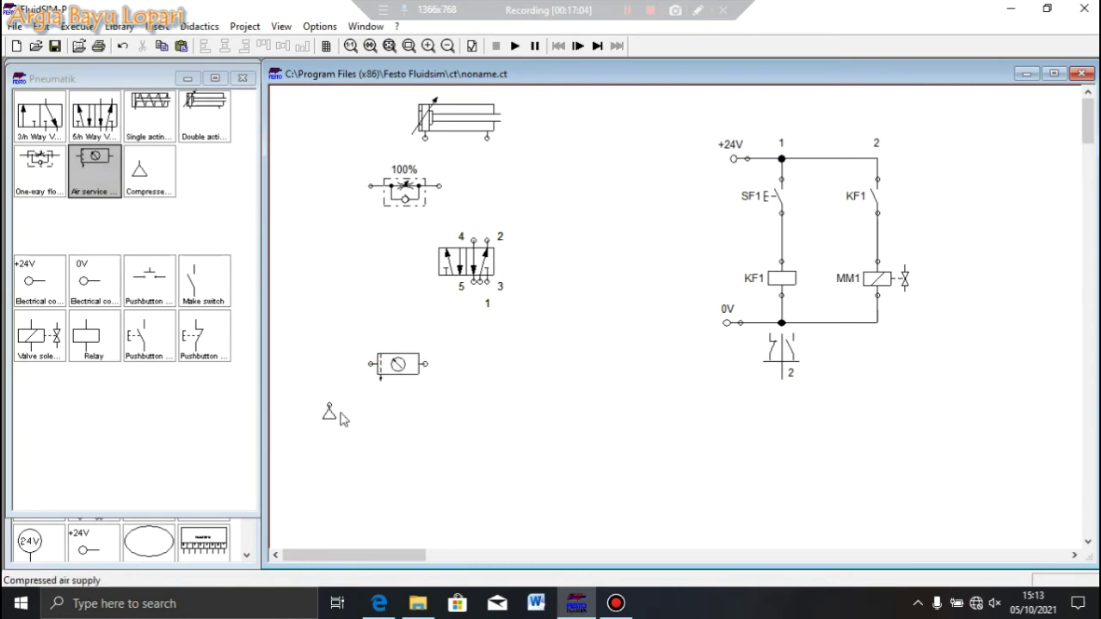
pyautogui.moveTo(328, 405); pyautogui.dragTo(372, 364)
# Duplicate the one-way flow control valve and rotate both copies upright between the cylinder and the 5/n way valve.
pyautogui.rightClick(417, 197)
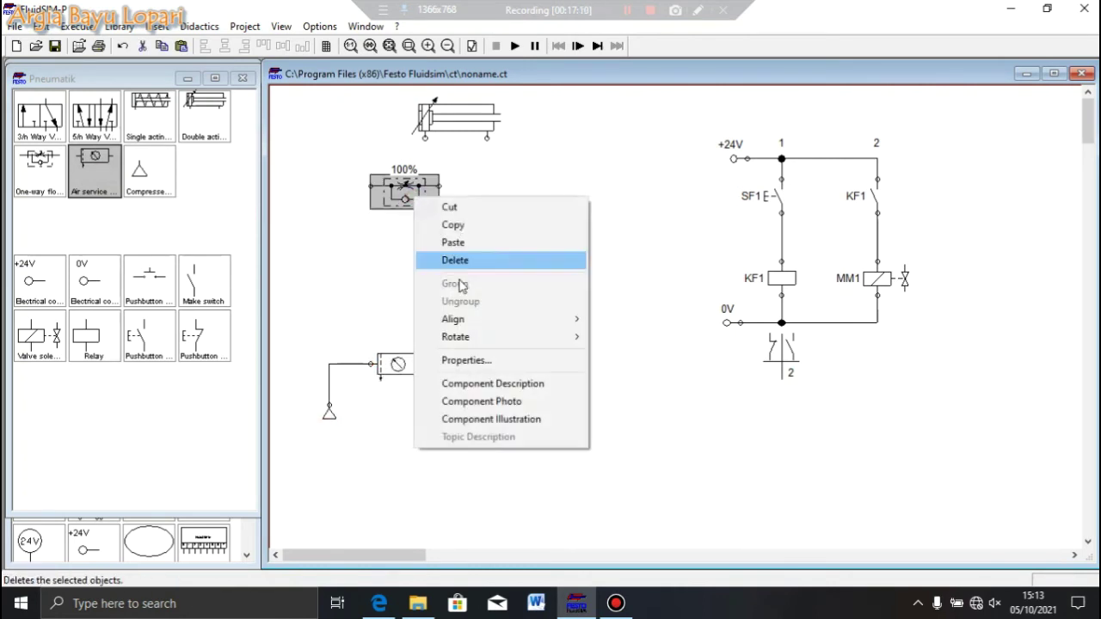
pyautogui.click(456, 242)
pyautogui.rightClick(375, 206)
pyautogui.click(612, 343)
# Connect the flow control valves between the cylinder ports and valve ports 4 and 2, and the air service unit to port 1.
pyautogui.moveTo(425, 153); pyautogui.dragTo(425, 138)
pyautogui.moveTo(487, 155); pyautogui.dragTo(487, 137)
pyautogui.moveTo(425, 222); pyautogui.dragTo(473, 241)
pyautogui.moveTo(487, 241); pyautogui.dragTo(487, 221)
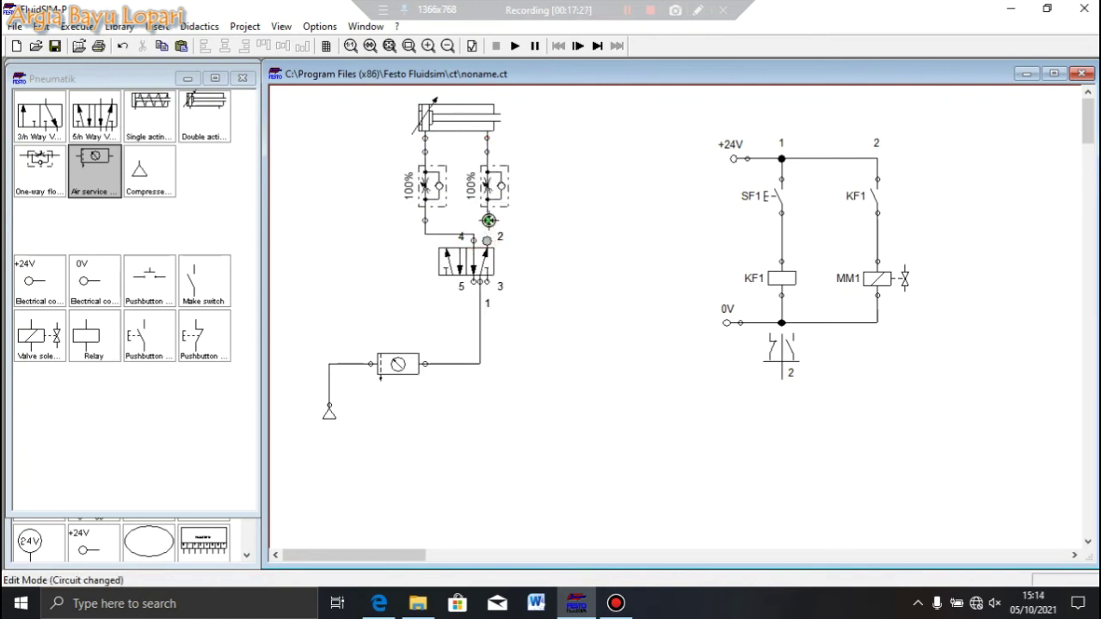
# Fit exhaust terminators to ports 5 and 3 of the 5/n way valve.
pyautogui.doubleClick(489, 221)
pyautogui.write('3')
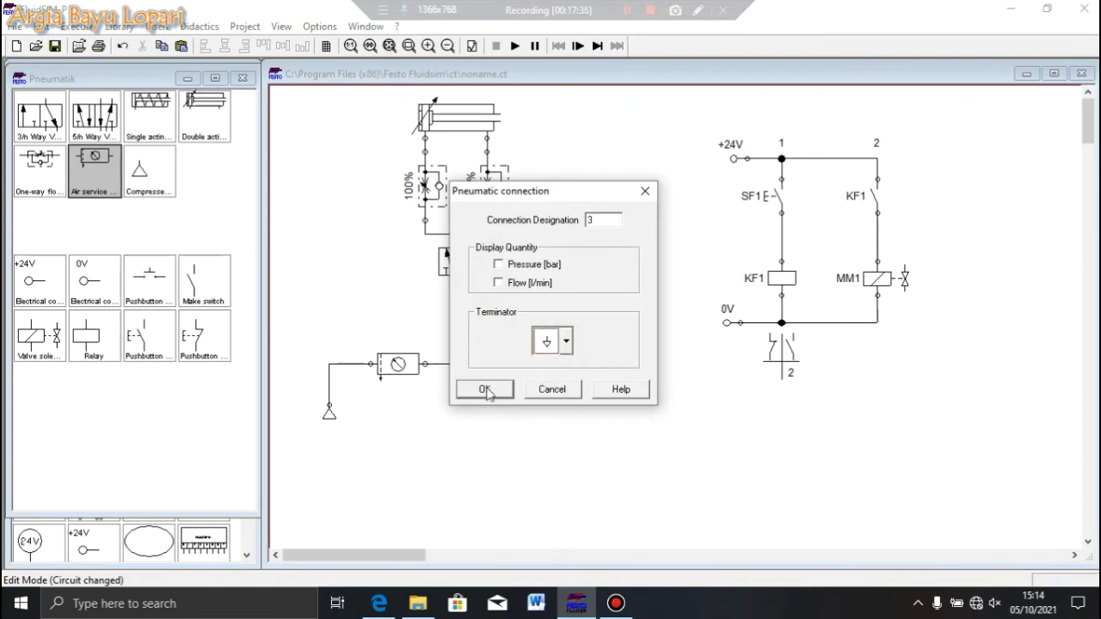
pyautogui.click(486, 389)
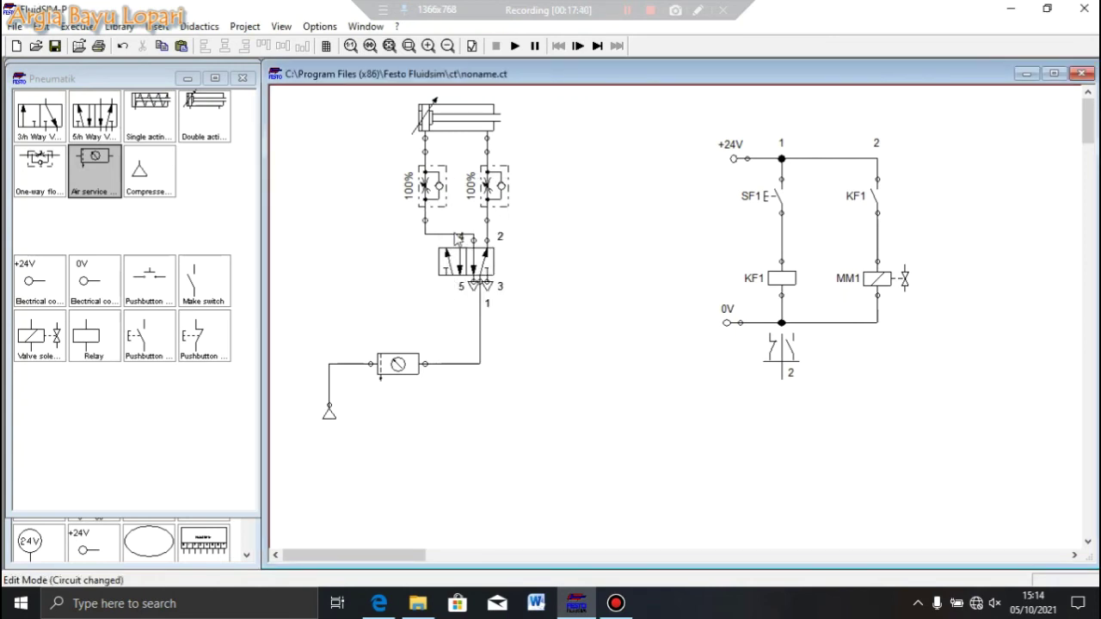
# Set the opening level of both one-way flow control valves to 53%.
pyautogui.doubleClick(430, 185)
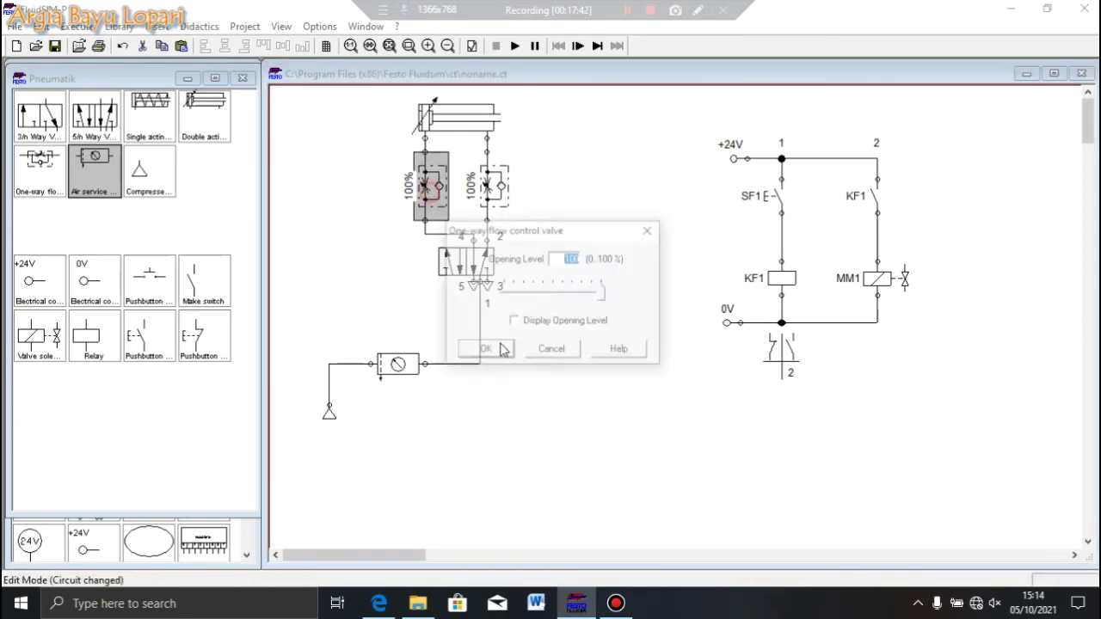
pyautogui.moveTo(603, 297); pyautogui.dragTo(557, 295)
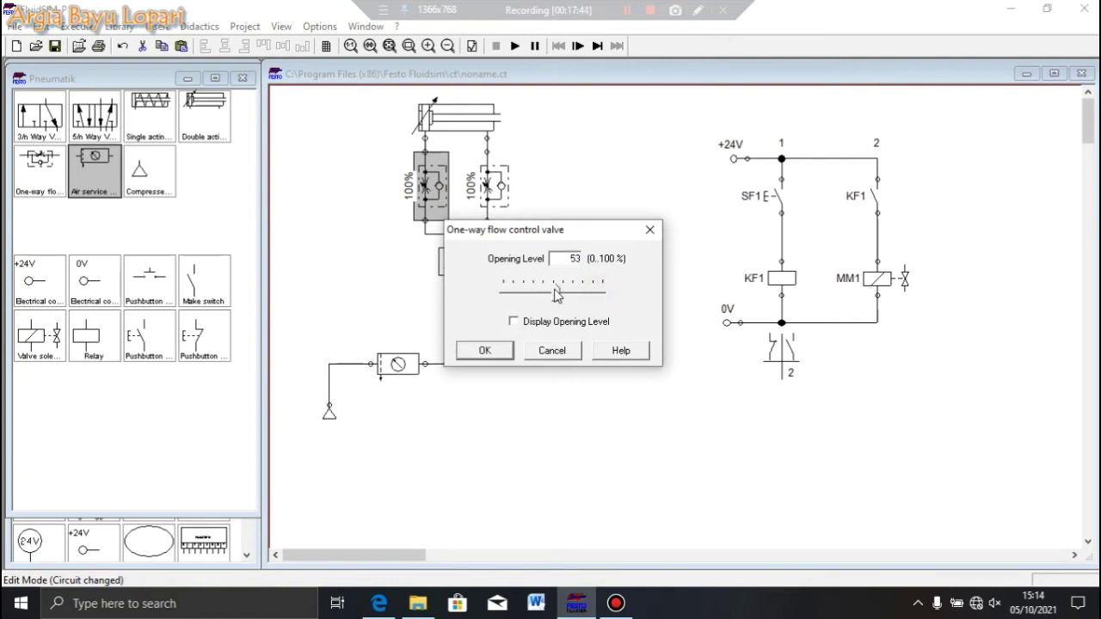
pyautogui.click(484, 350)
pyautogui.doubleClick(492, 185)
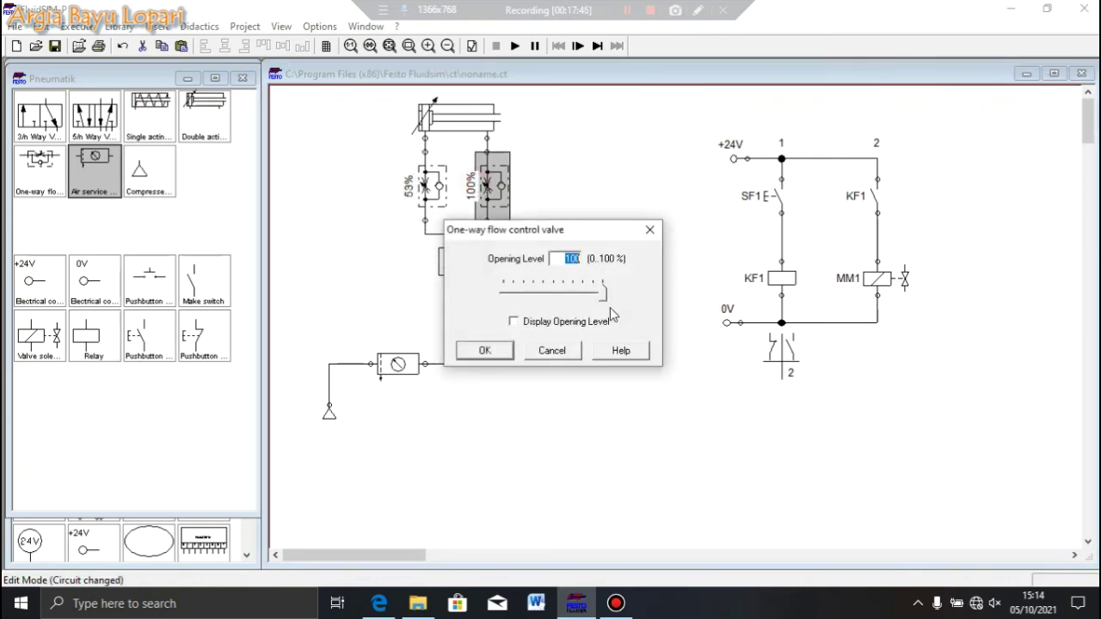
pyautogui.moveTo(603, 296); pyautogui.dragTo(568, 294)
pyautogui.click(485, 351)
pyautogui.click(533, 435)
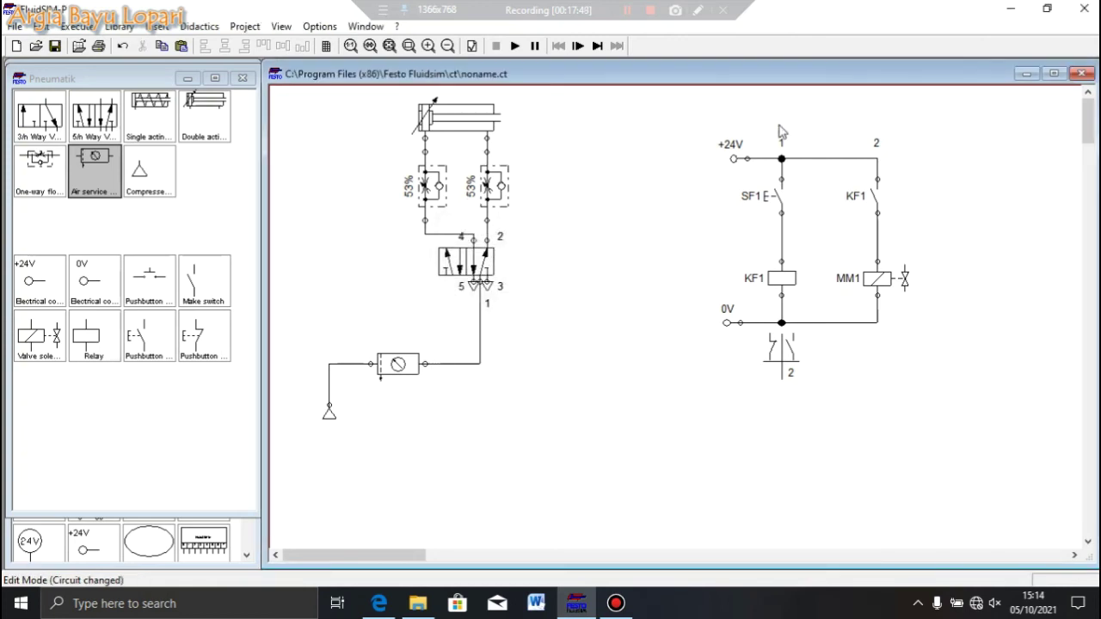
# Check the guide's four-branch relay diagram and move the whole electrical circuit left to make room for two more branches.
pyautogui.click(379, 603)
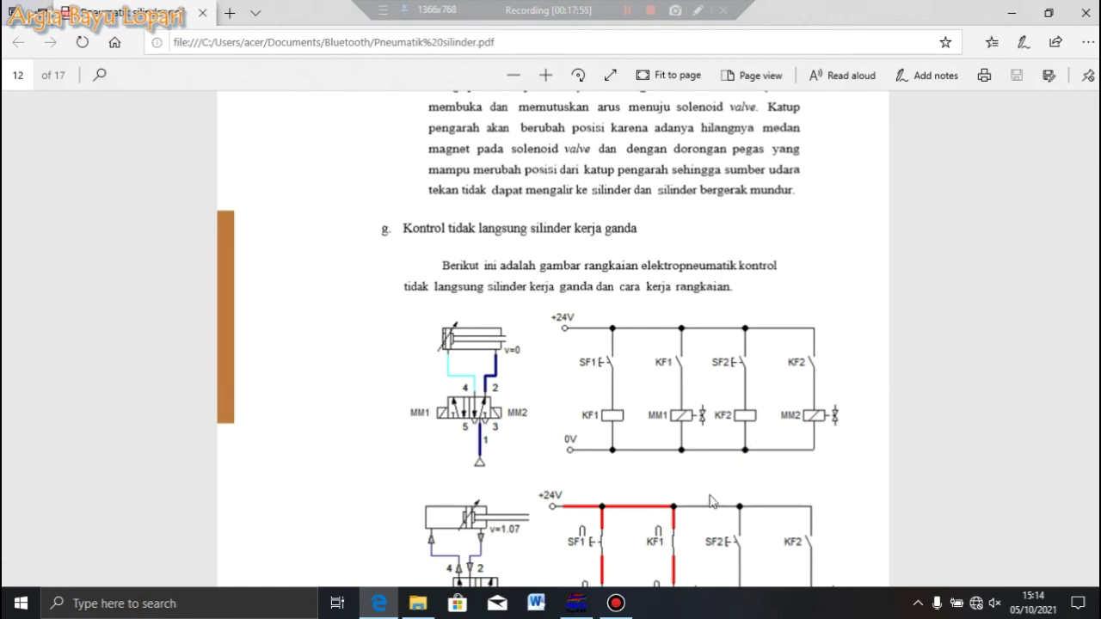
pyautogui.click(574, 605)
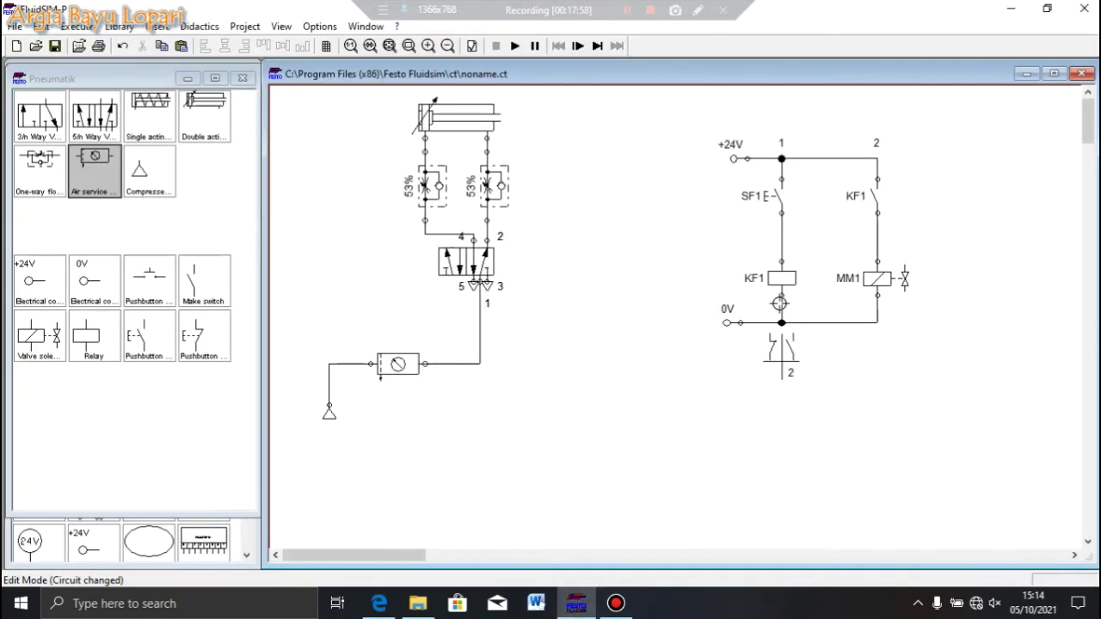
pyautogui.moveTo(630, 408); pyautogui.dragTo(1005, 107)
pyautogui.moveTo(769, 273); pyautogui.dragTo(714, 273)
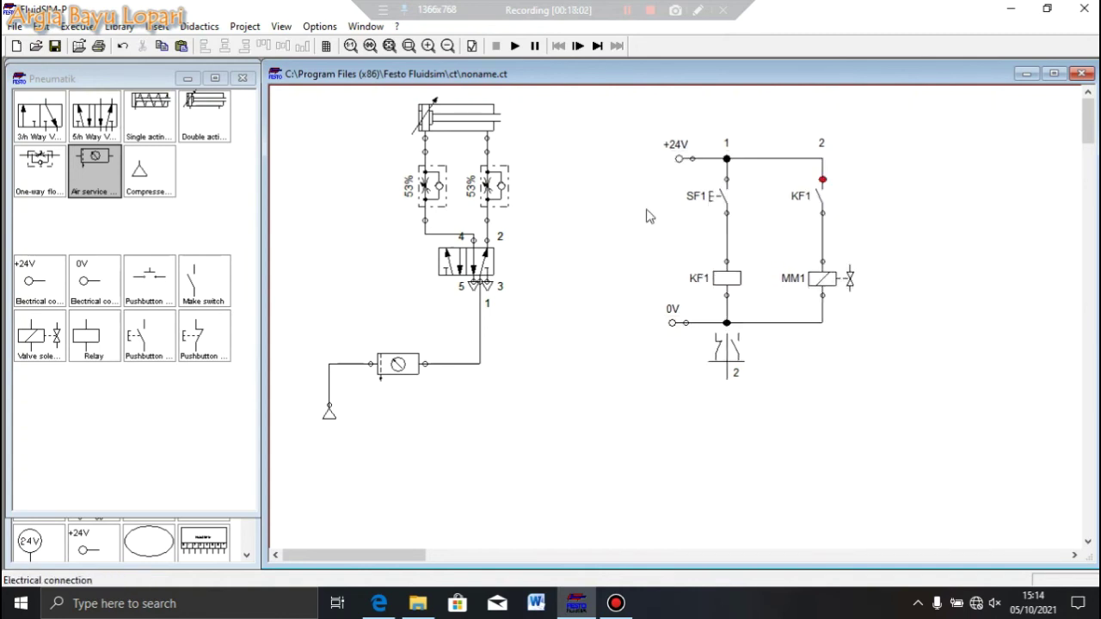
# Add a third branch with a make pushbutton and relay and a fourth with a make switch and valve solenoid, wired in parallel.
pyautogui.moveTo(148, 335); pyautogui.dragTo(914, 194)
pyautogui.click(914, 271)
pyautogui.moveTo(204, 281); pyautogui.dragTo(1007, 193)
pyautogui.moveTo(95, 335); pyautogui.dragTo(912, 276)
pyautogui.moveTo(39, 335); pyautogui.dragTo(1002, 276)
pyautogui.click(1017, 303)
pyautogui.moveTo(912, 253); pyautogui.dragTo(823, 158)
pyautogui.moveTo(824, 325); pyautogui.dragTo(916, 160)
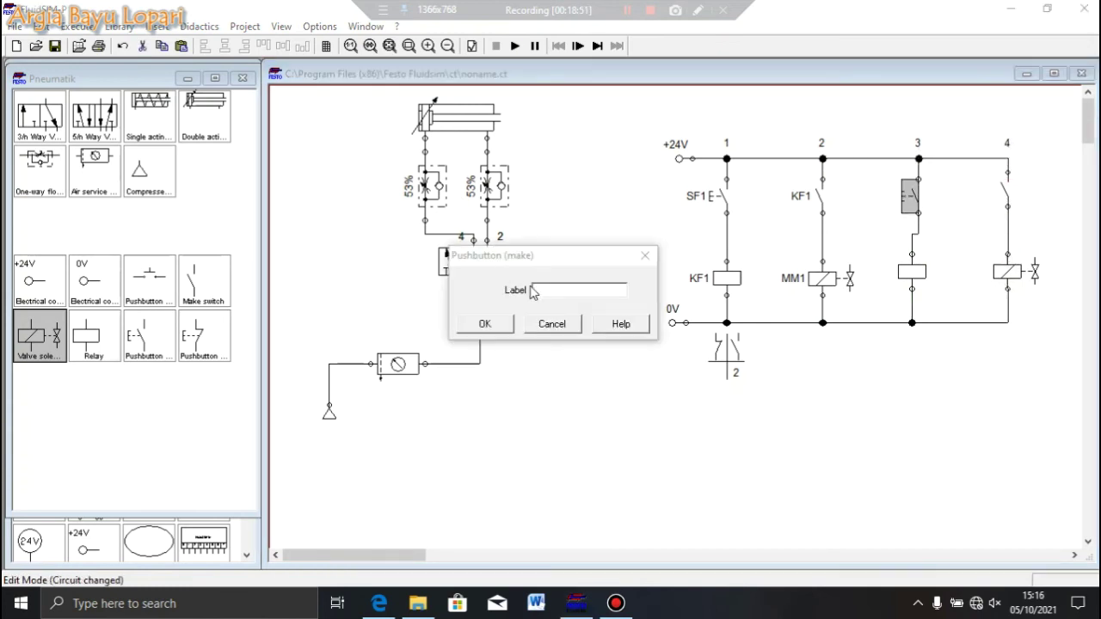
# Label the third branch's make pushbutton SF2 and its relay KF2.
pyautogui.click(562, 289)
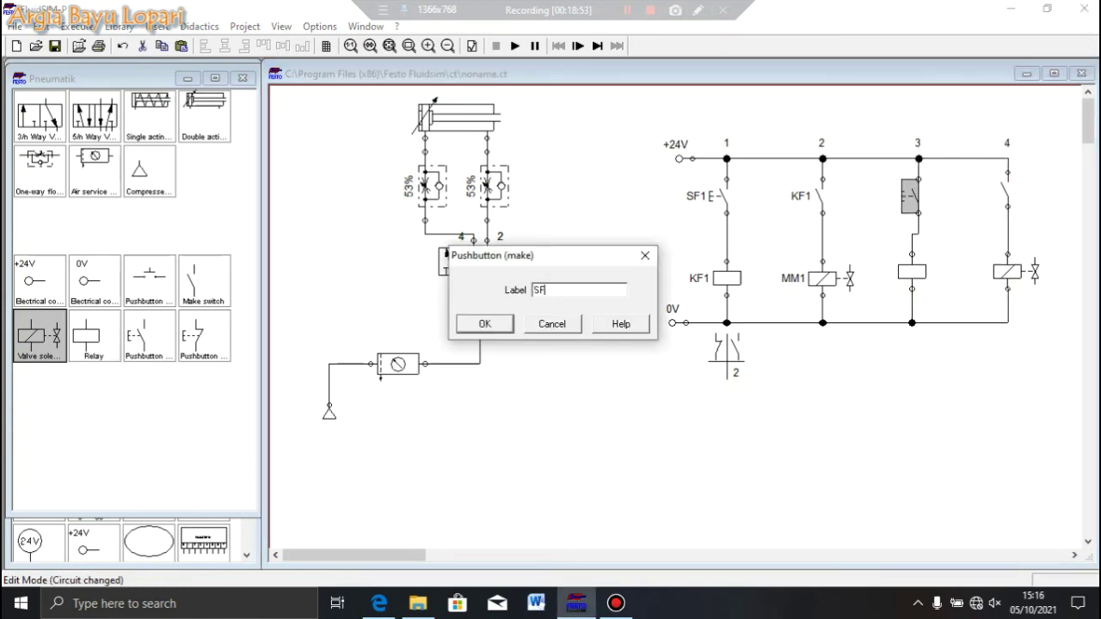
pyautogui.click(486, 323)
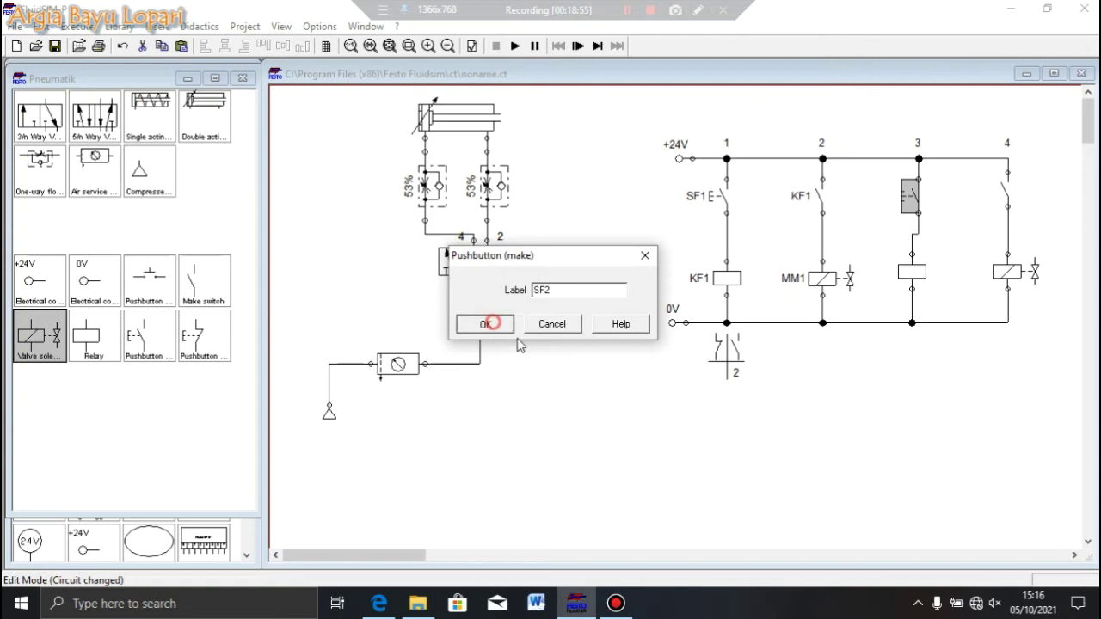
pyautogui.click(910, 279)
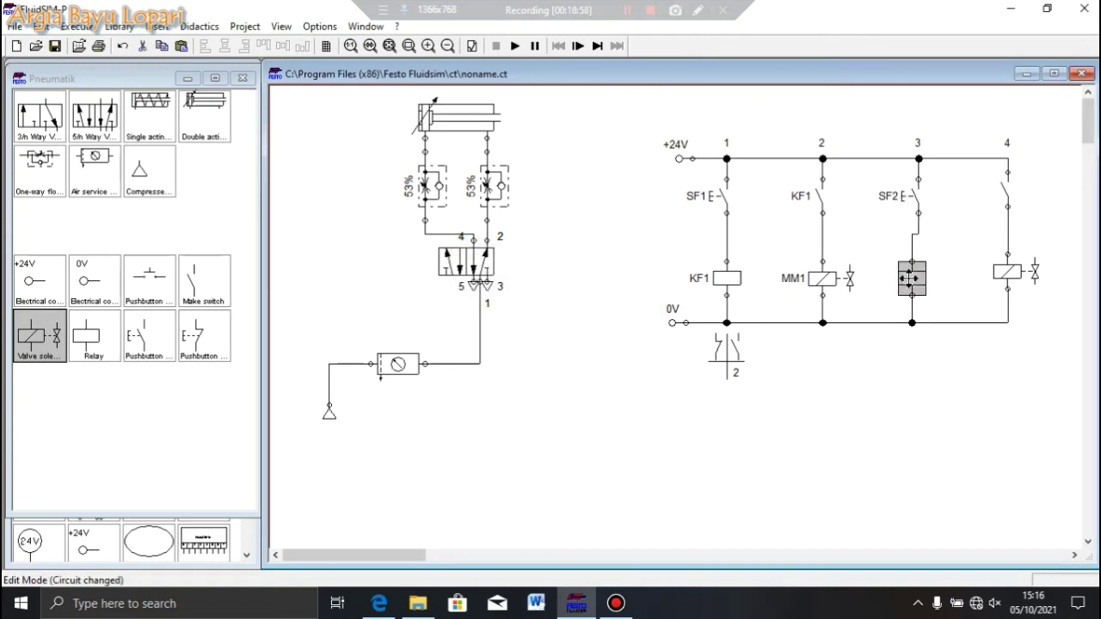
pyautogui.doubleClick(910, 280)
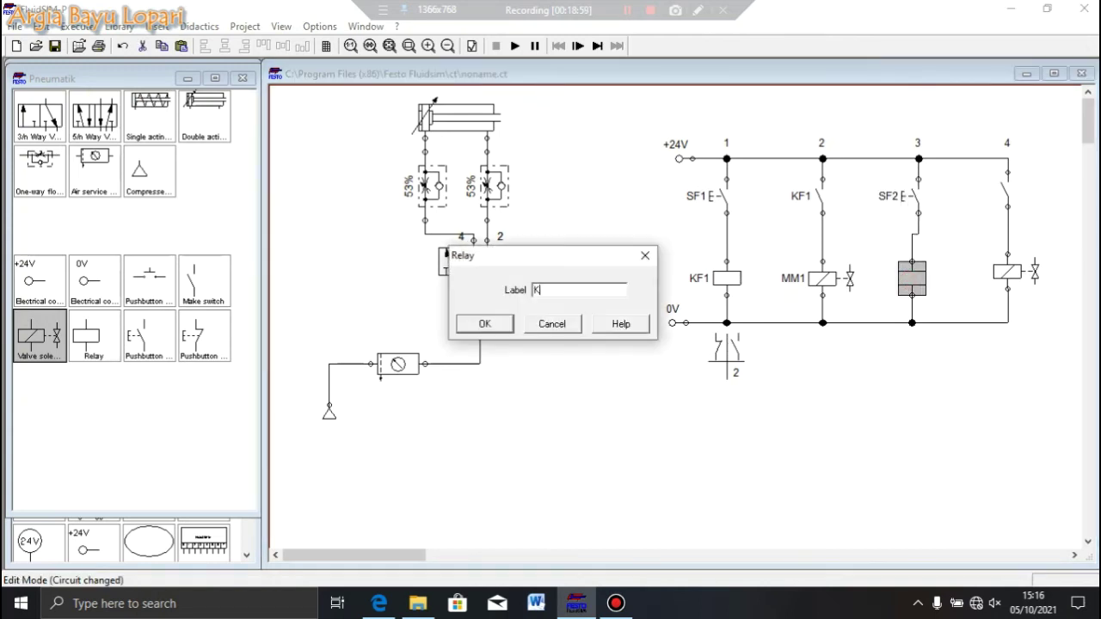
pyautogui.click(484, 324)
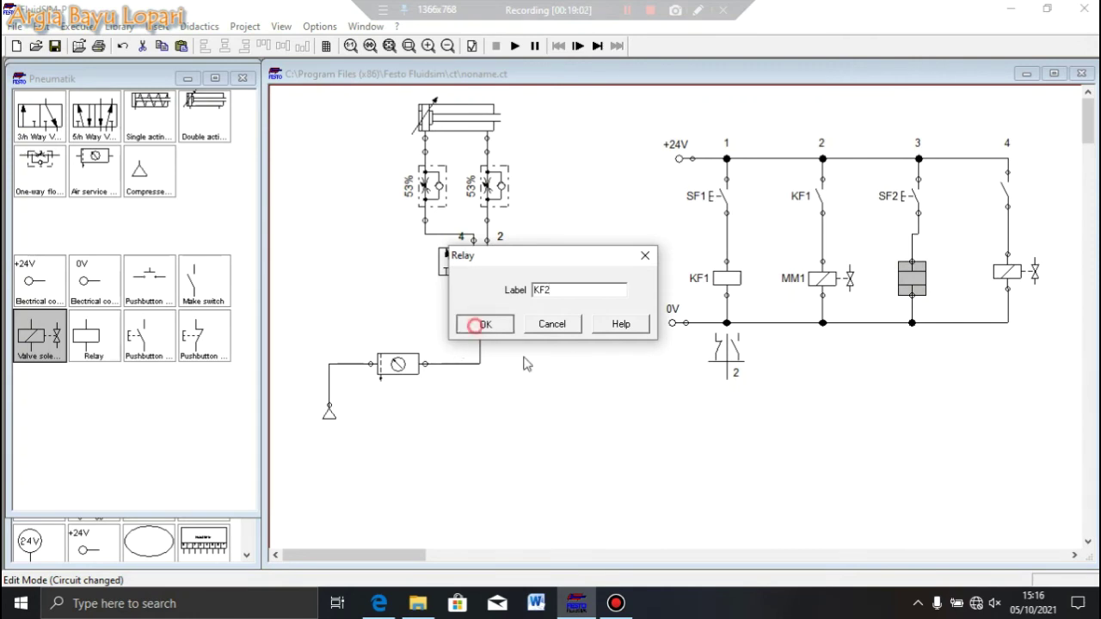
# Label the fourth branch's make switch KF2 and its valve solenoid MM2.
pyautogui.doubleClick(1008, 198)
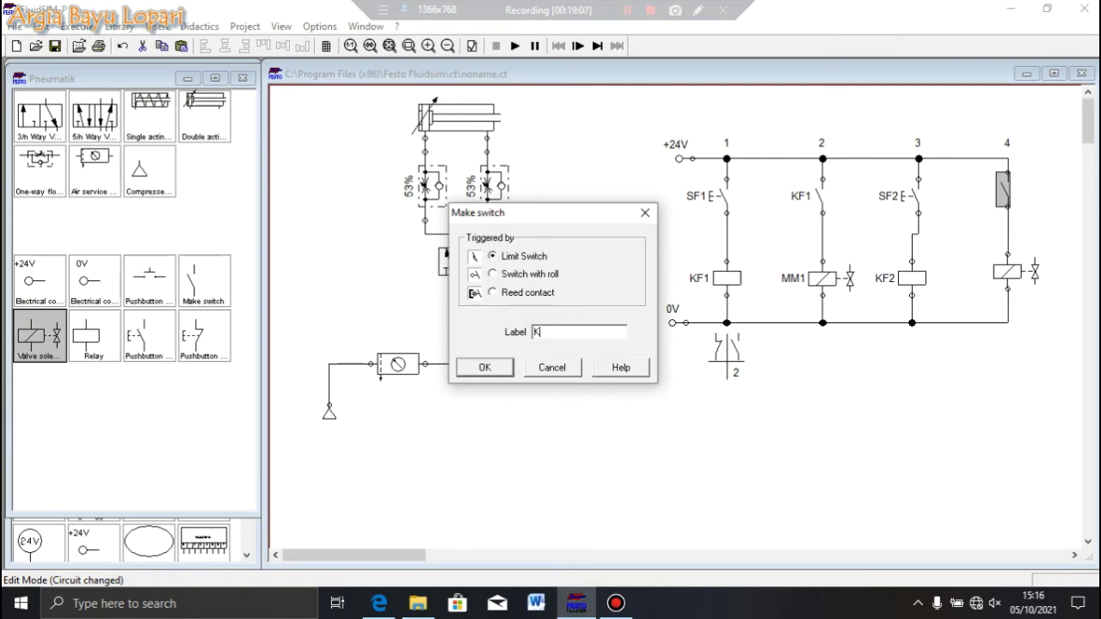
pyautogui.click(484, 367)
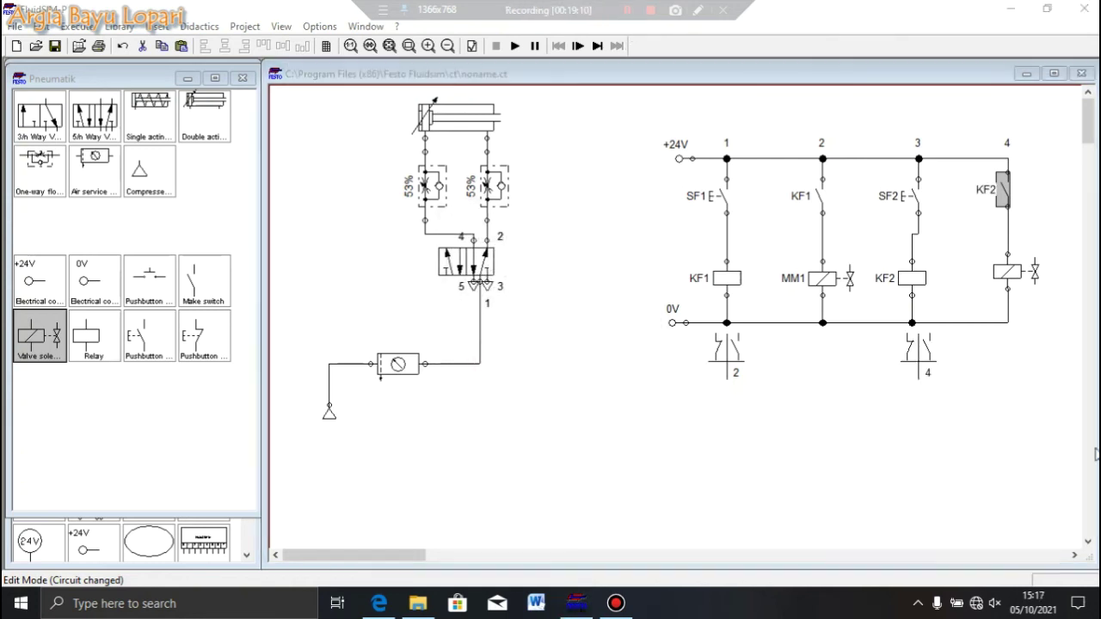
pyautogui.doubleClick(1007, 272)
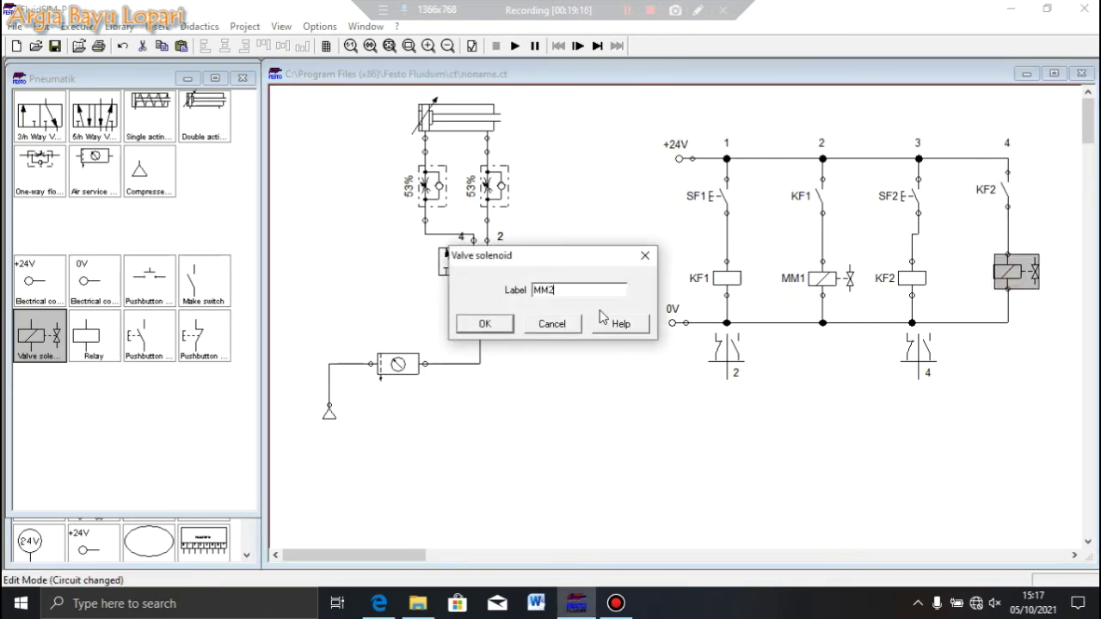
pyautogui.click(486, 325)
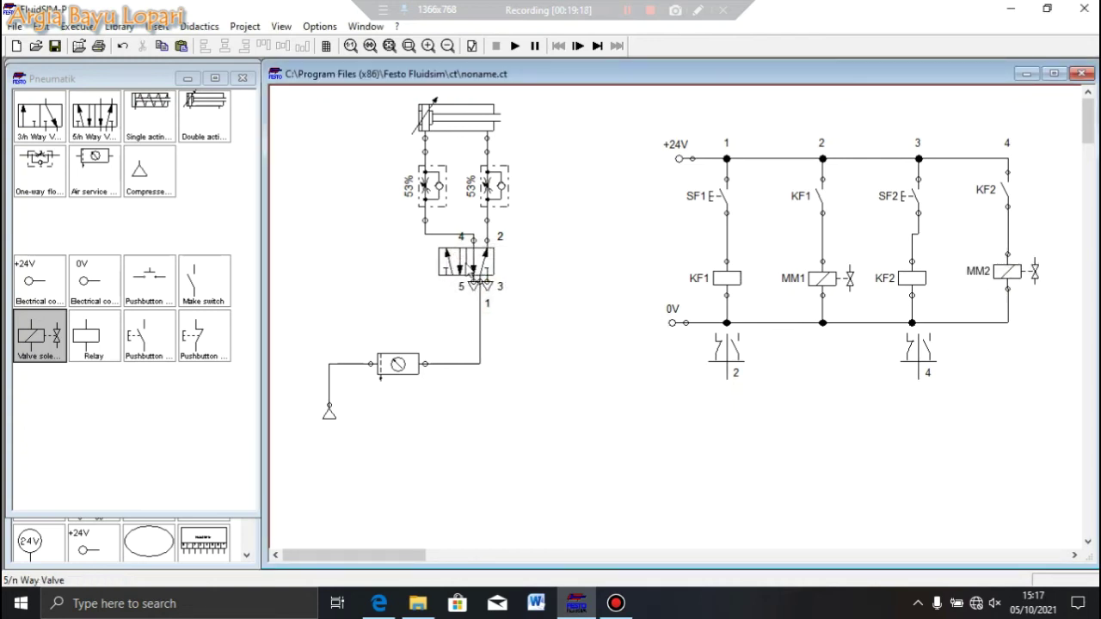
# Configure the 5/n way valve with electrical solenoid actuation on both its left and right sides.
pyautogui.doubleClick(469, 262)
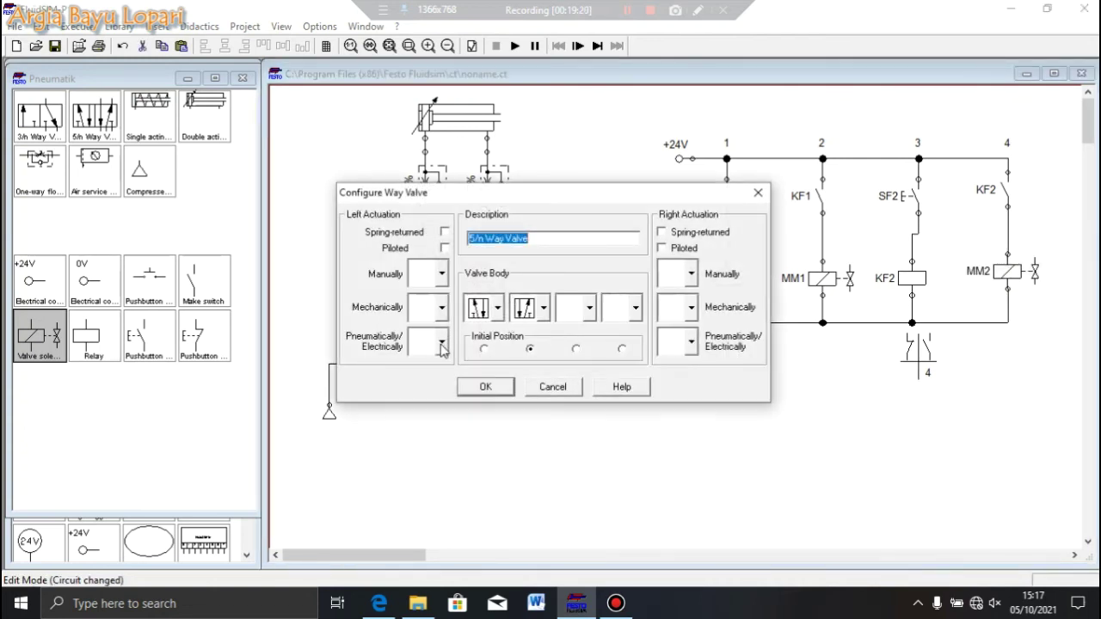
pyautogui.click(442, 343)
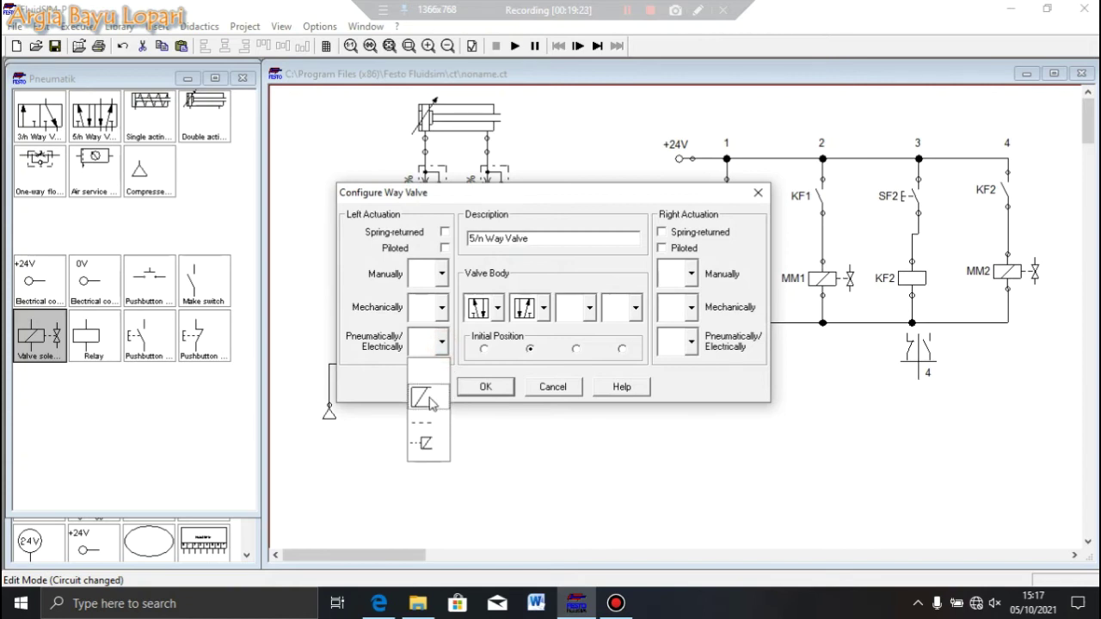
pyautogui.click(425, 397)
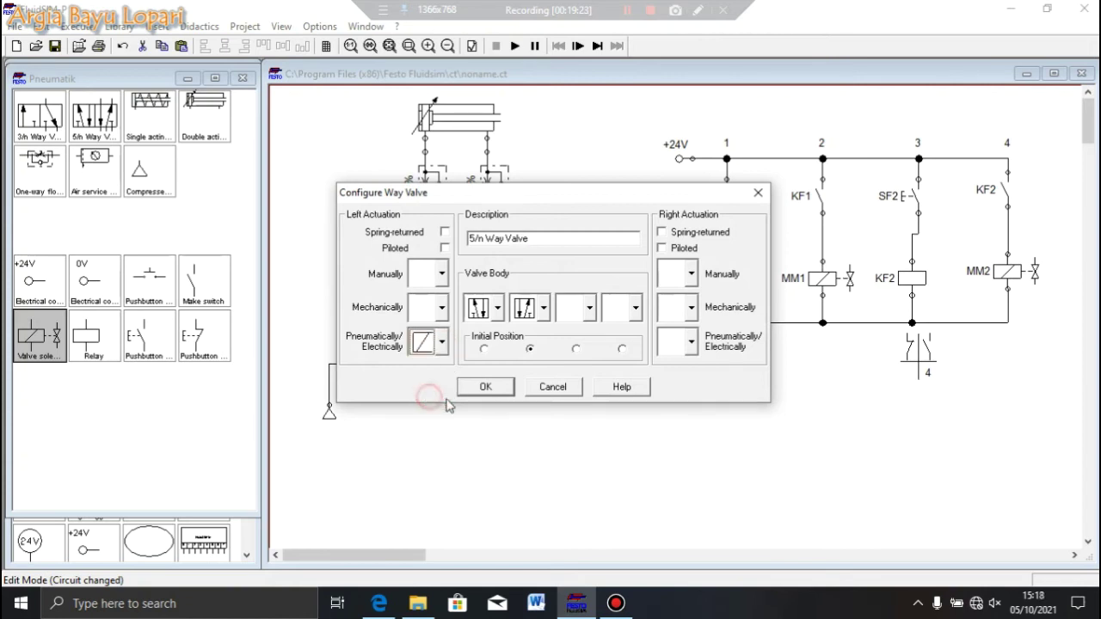
pyautogui.click(690, 343)
pyautogui.click(669, 399)
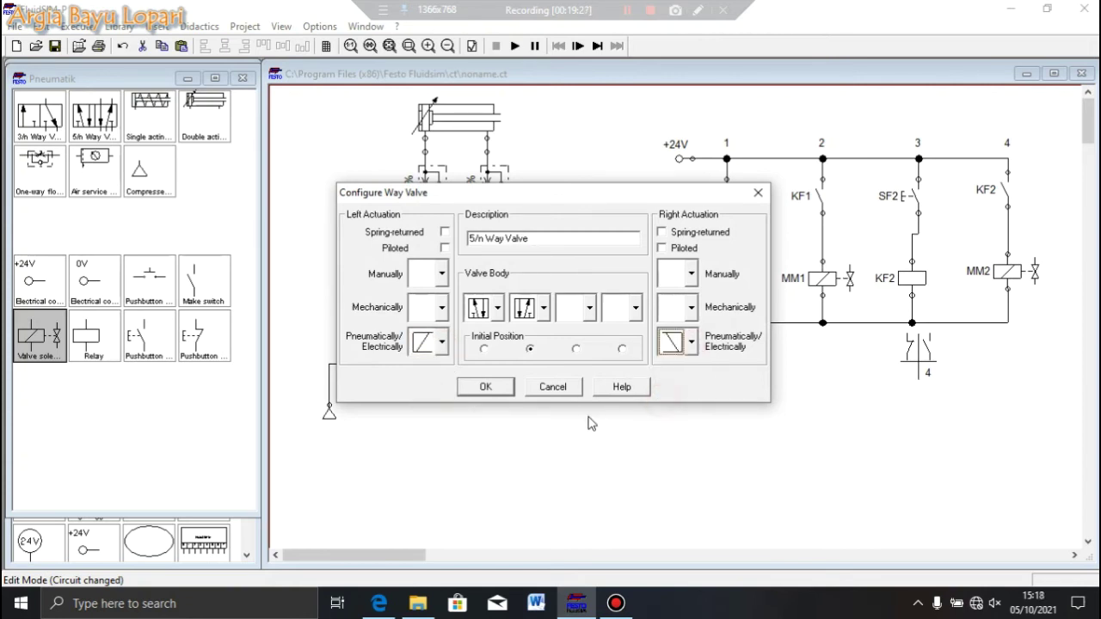
pyautogui.click(478, 388)
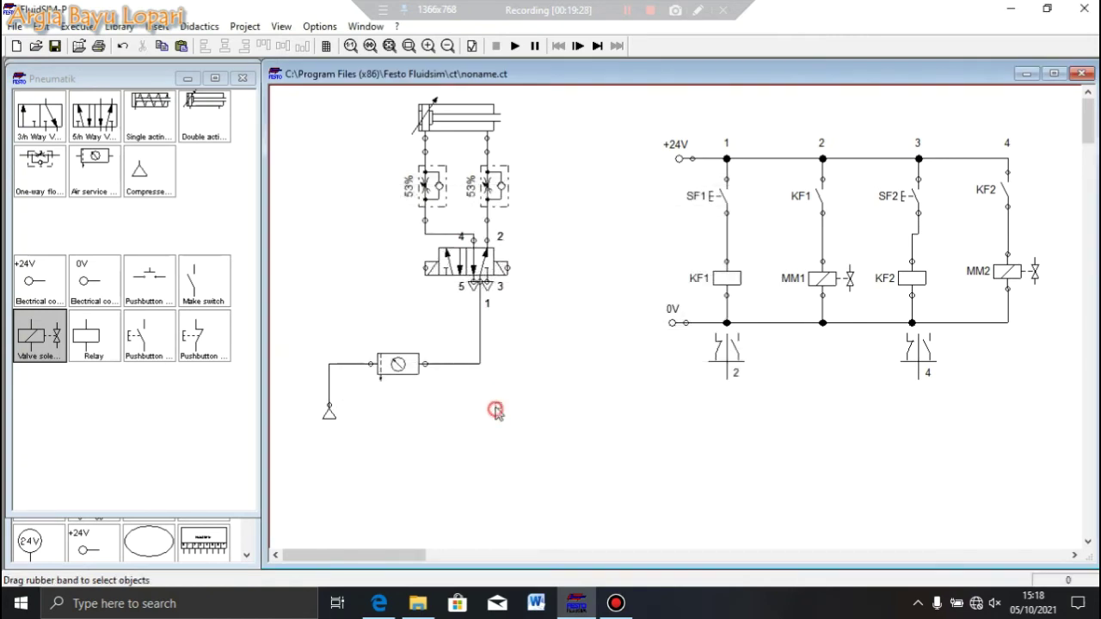
# Label the 5/n way valve's left solenoid connection MM1 and its right one MM2.
pyautogui.doubleClick(424, 271)
pyautogui.write('MM1')
pyautogui.click(500, 326)
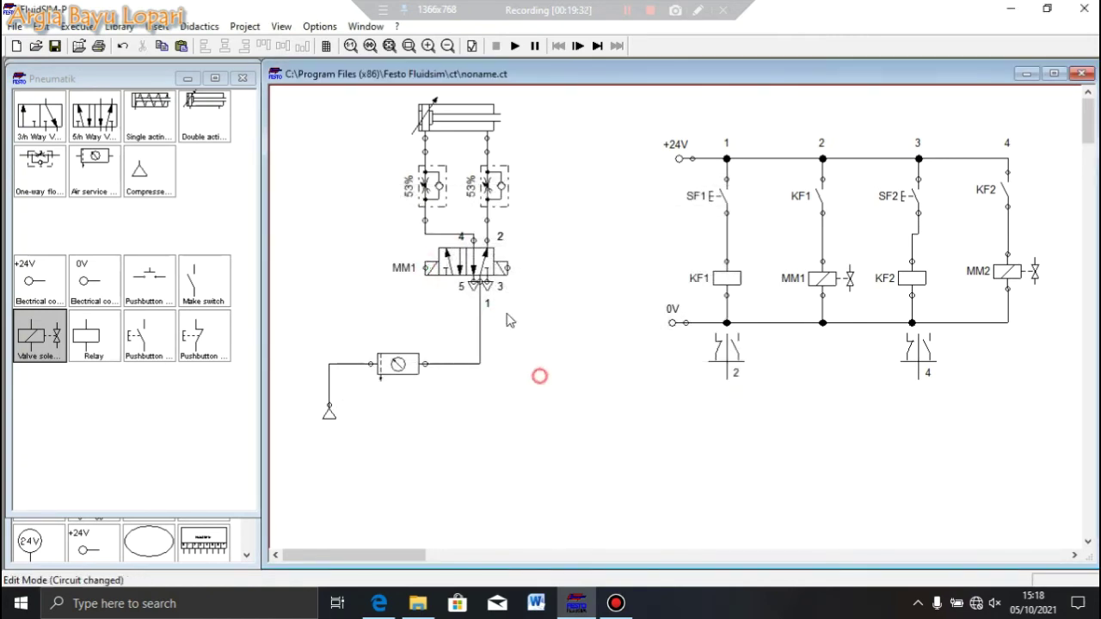
pyautogui.doubleClick(510, 267)
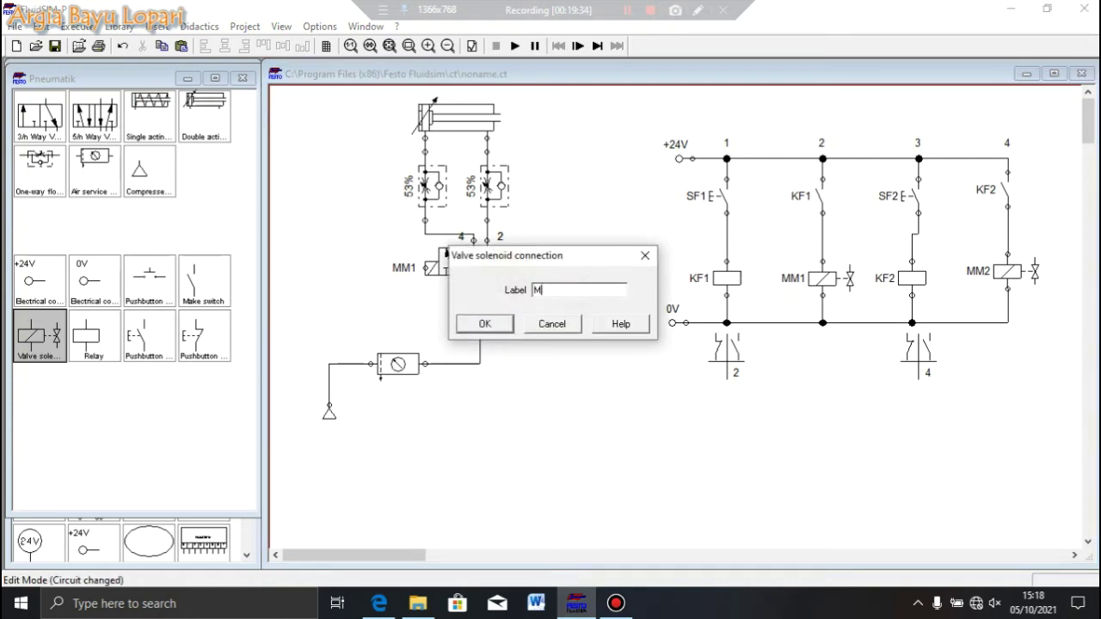
pyautogui.click(485, 325)
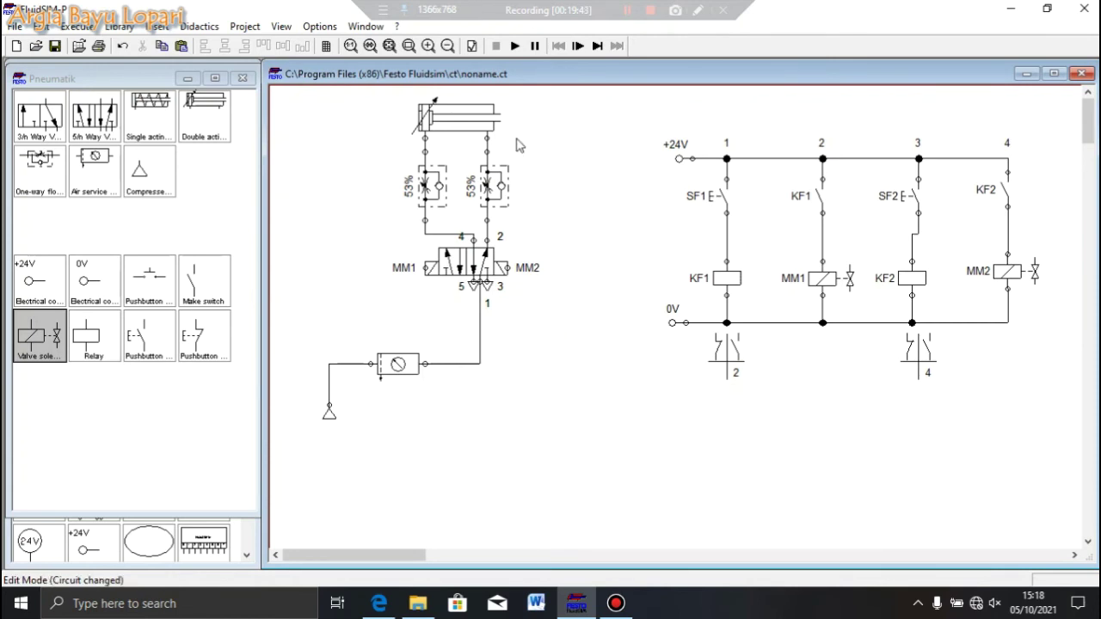
# Simulate the circuit, actuating pushbuttons SF1 and SF2 alternately to extend and retract the cylinder, and stop the simulation.
pyautogui.click(515, 47)
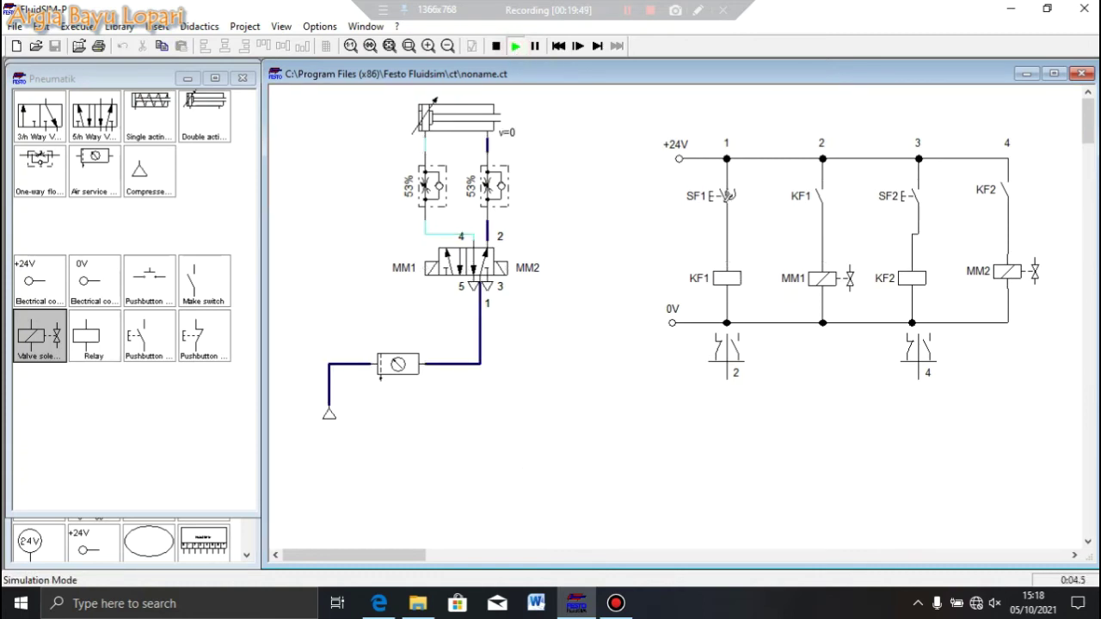
pyautogui.click(729, 196)
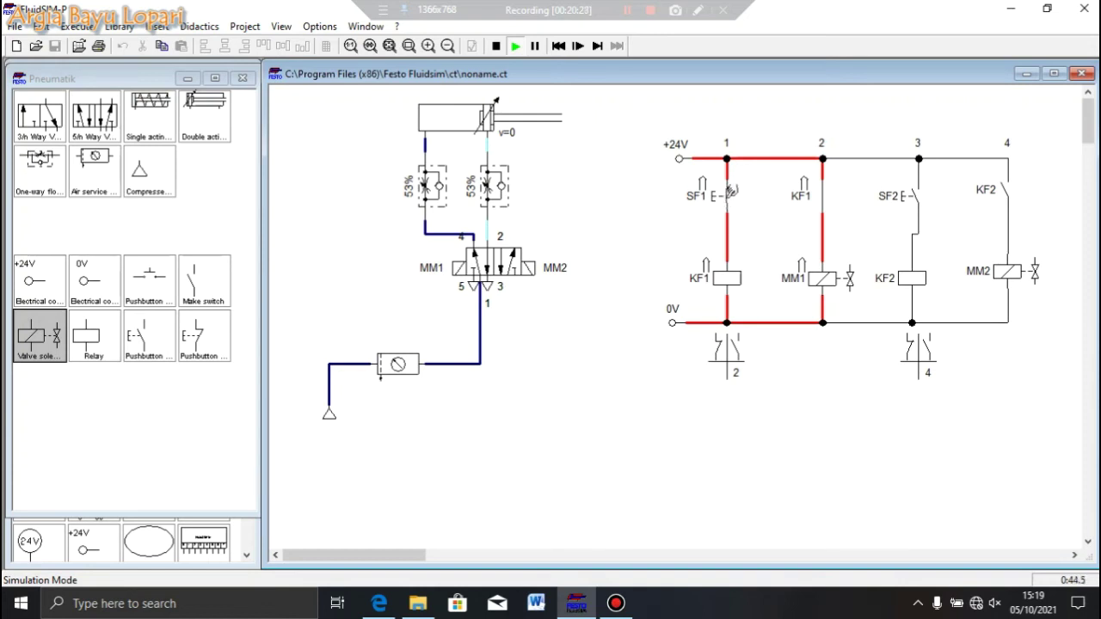
pyautogui.click(730, 192)
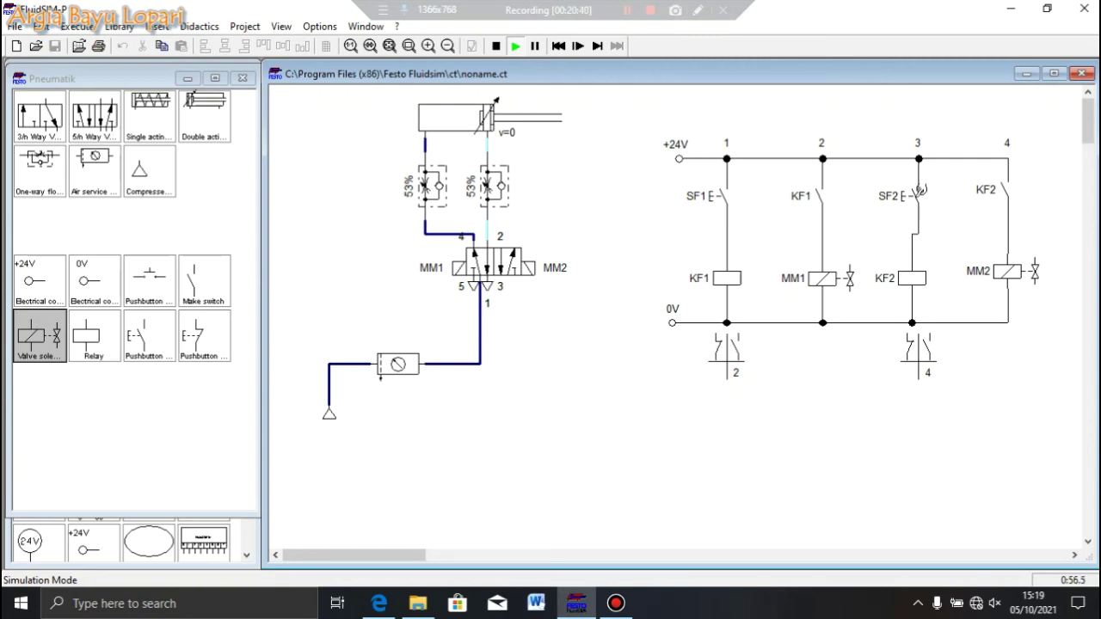
pyautogui.click(921, 190)
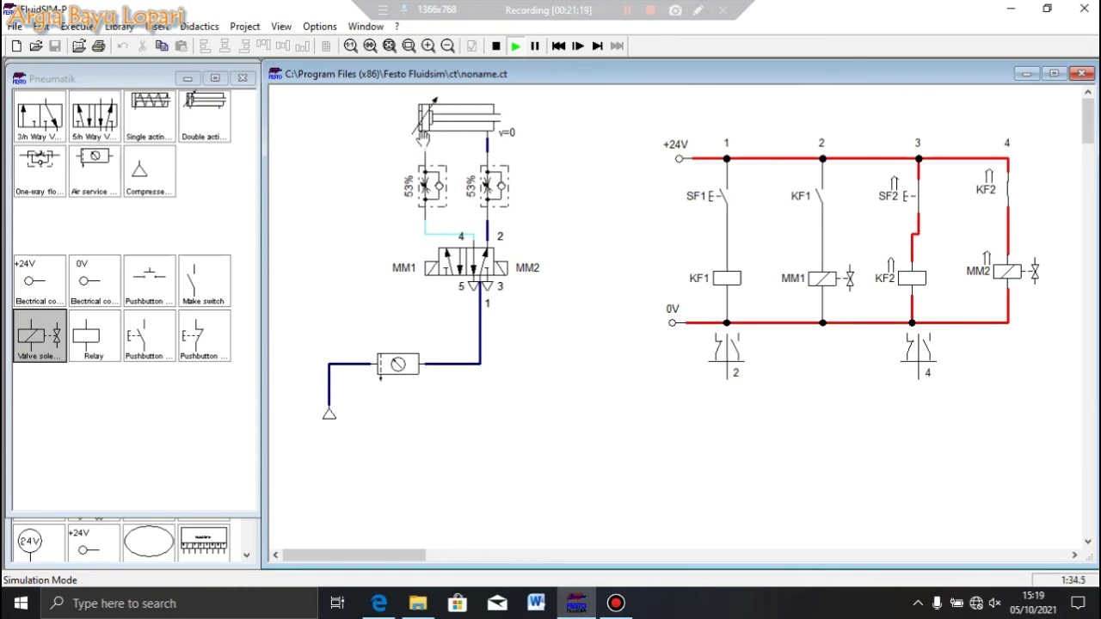
pyautogui.click(922, 191)
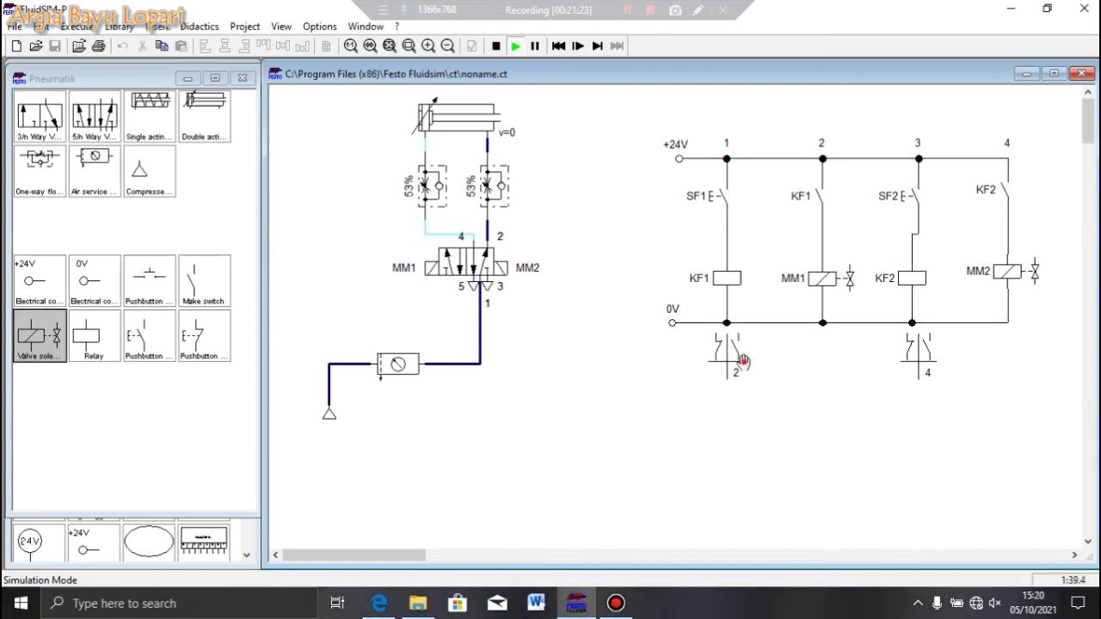
pyautogui.click(730, 196)
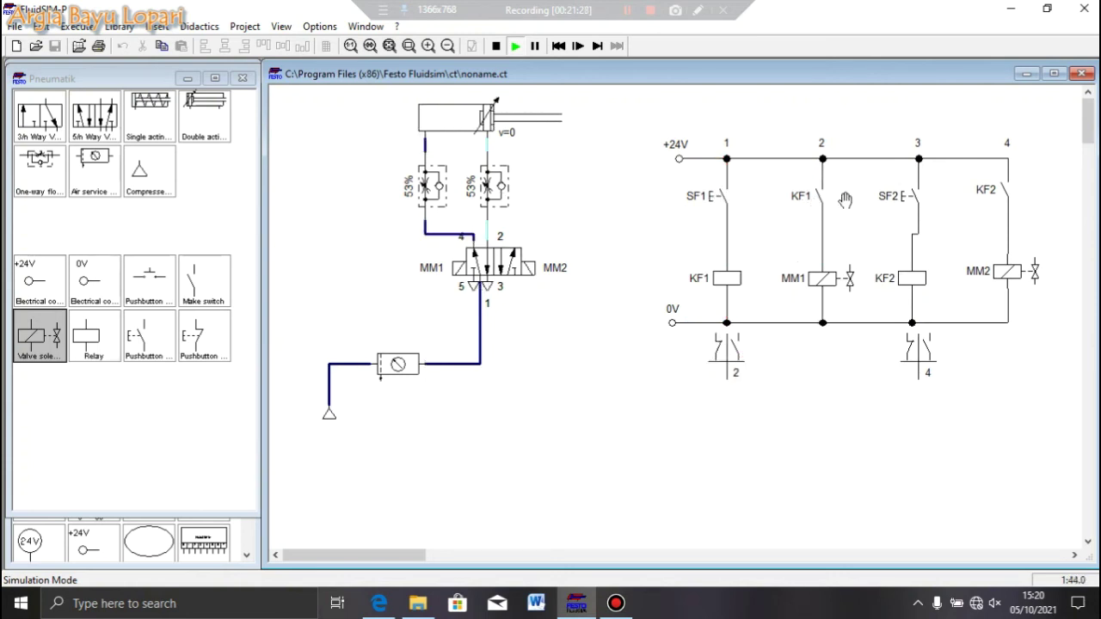
pyautogui.click(919, 196)
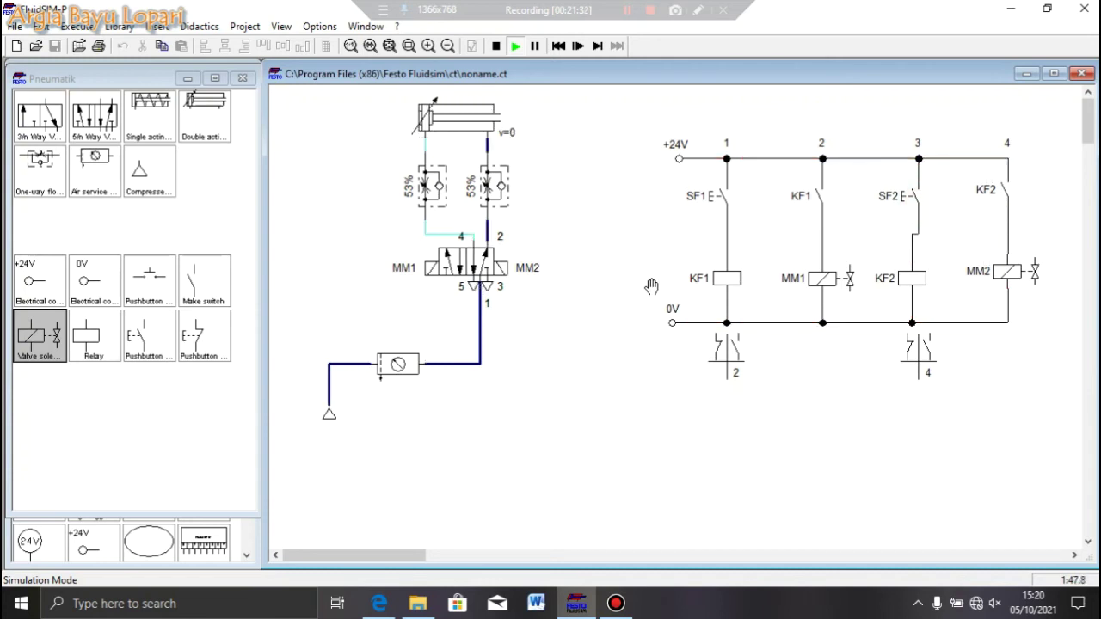
pyautogui.click(723, 191)
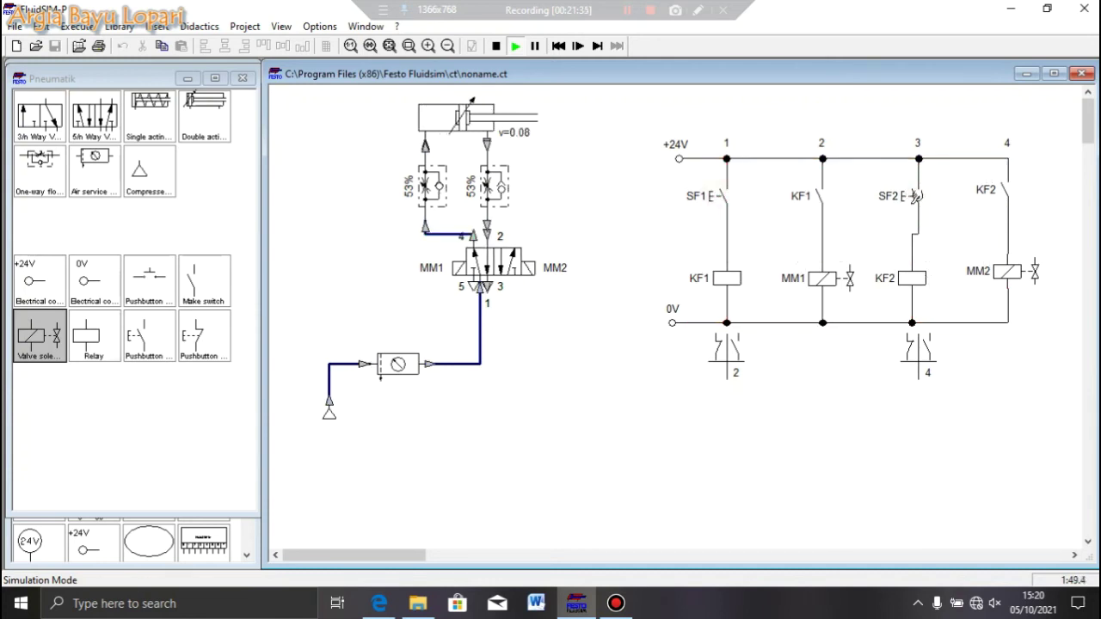
pyautogui.click(914, 199)
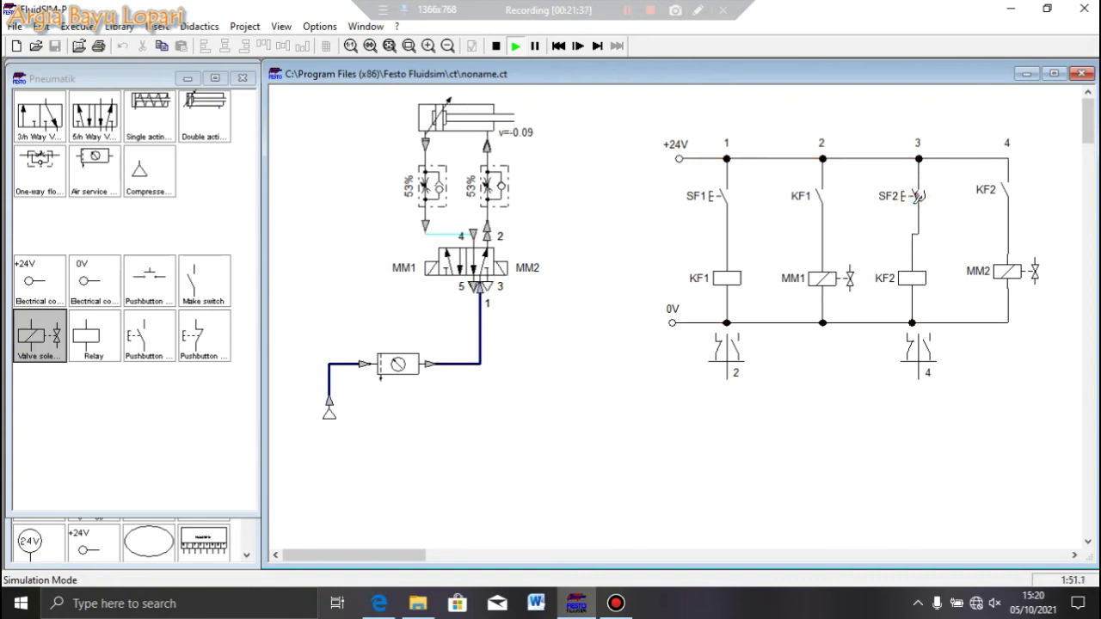
pyautogui.click(495, 48)
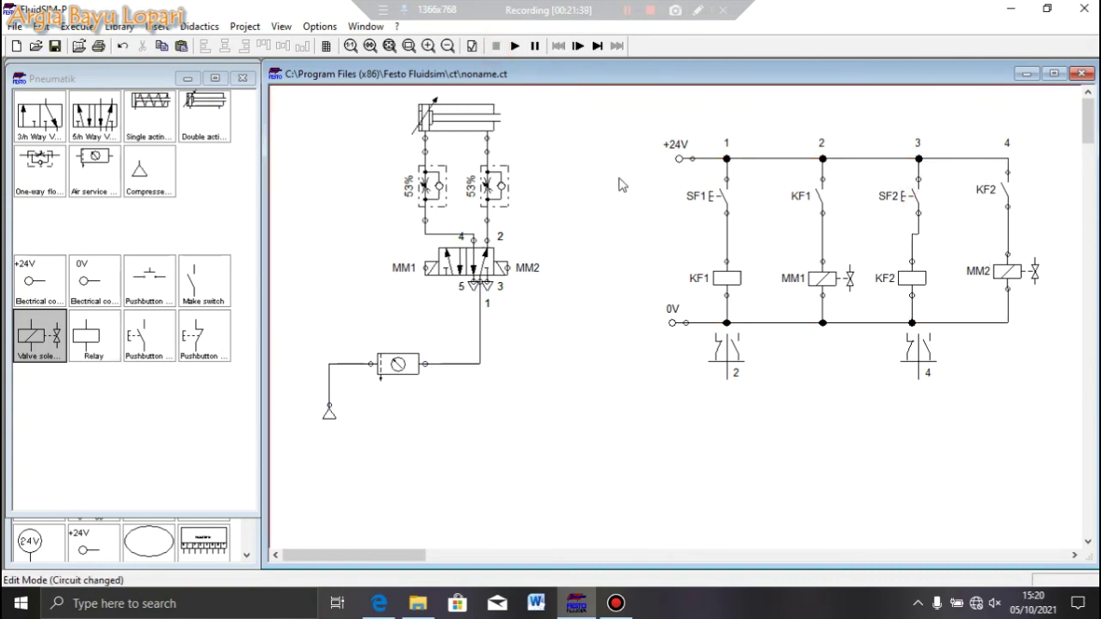
# Switch to the PDF guide in the browser and review page 13's explanation of actuating pushbuttons SF1 and SF2.
pyautogui.click(379, 603)
pyautogui.scroll(-15, 516, 327)
pyautogui.scroll(6, 533, 348)
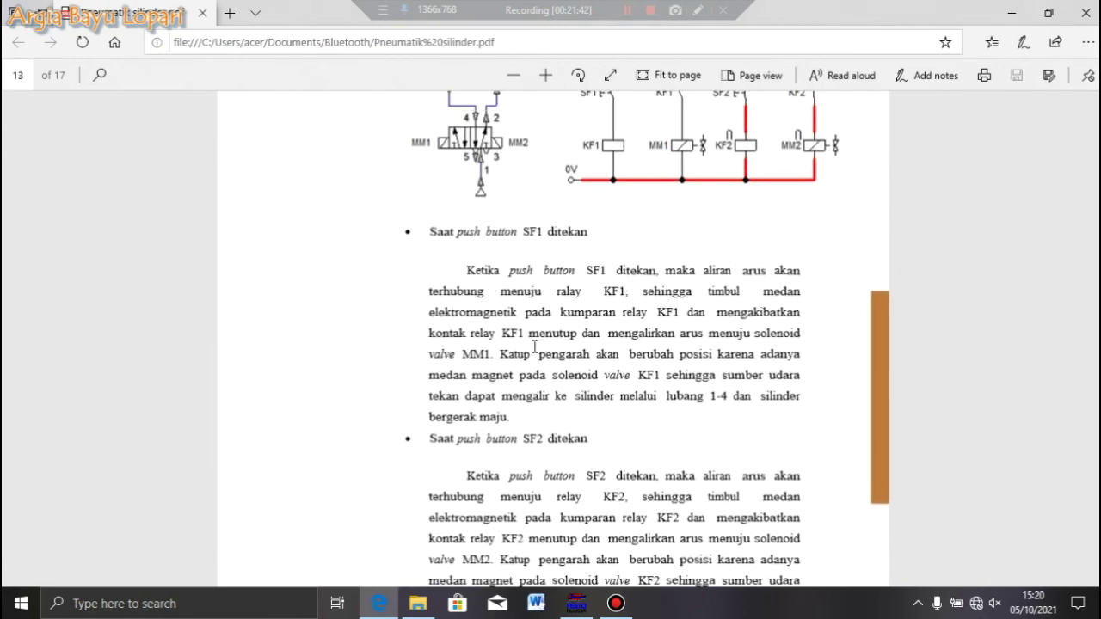